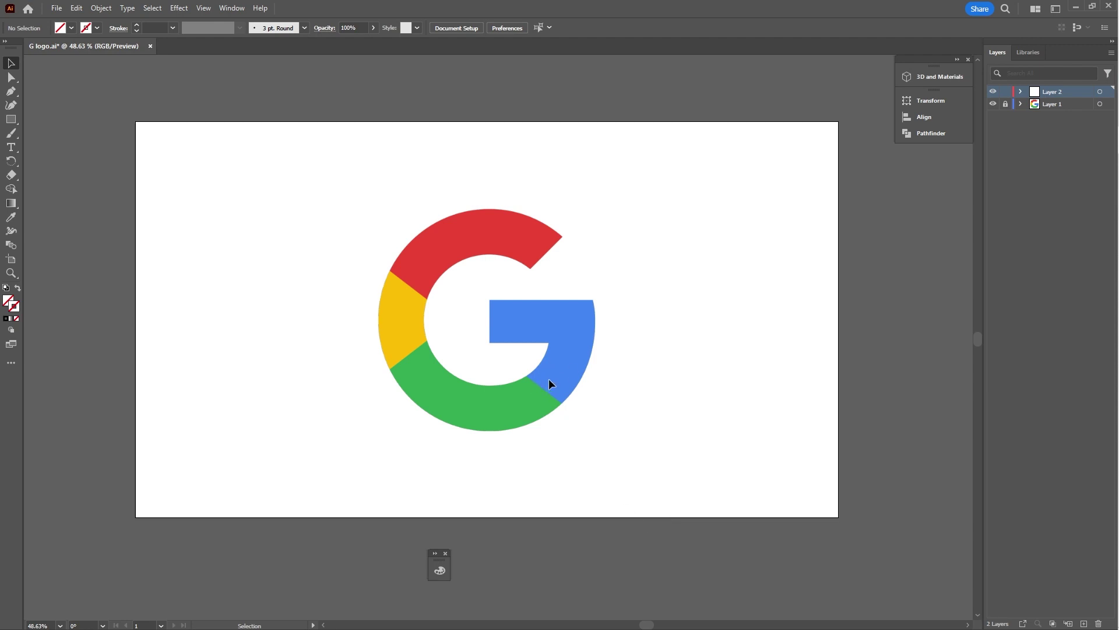
Copy the traced G outline paths with the logo image layer hidden, then switch to After Effects.
left_click_drag(358, 184, 661, 456)
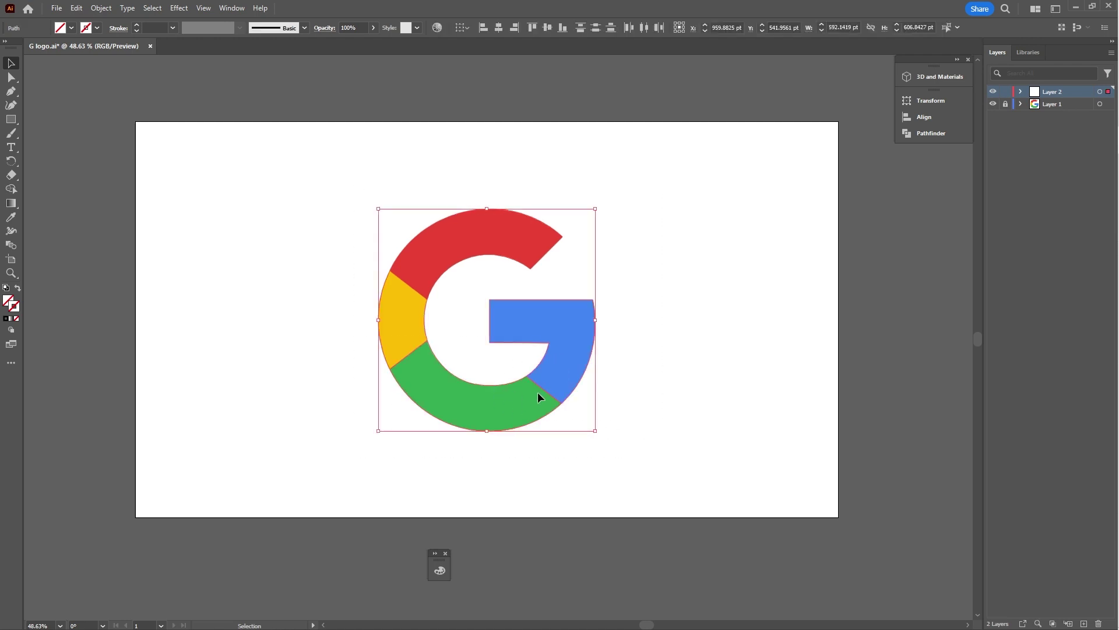
left_click(993, 104)
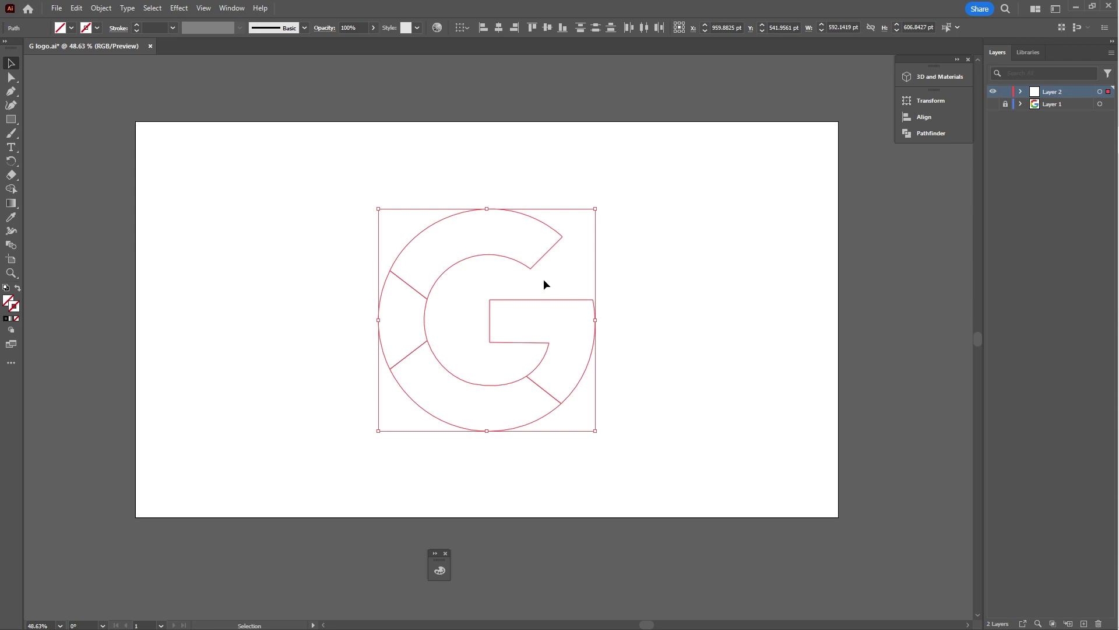
left_click(76, 8)
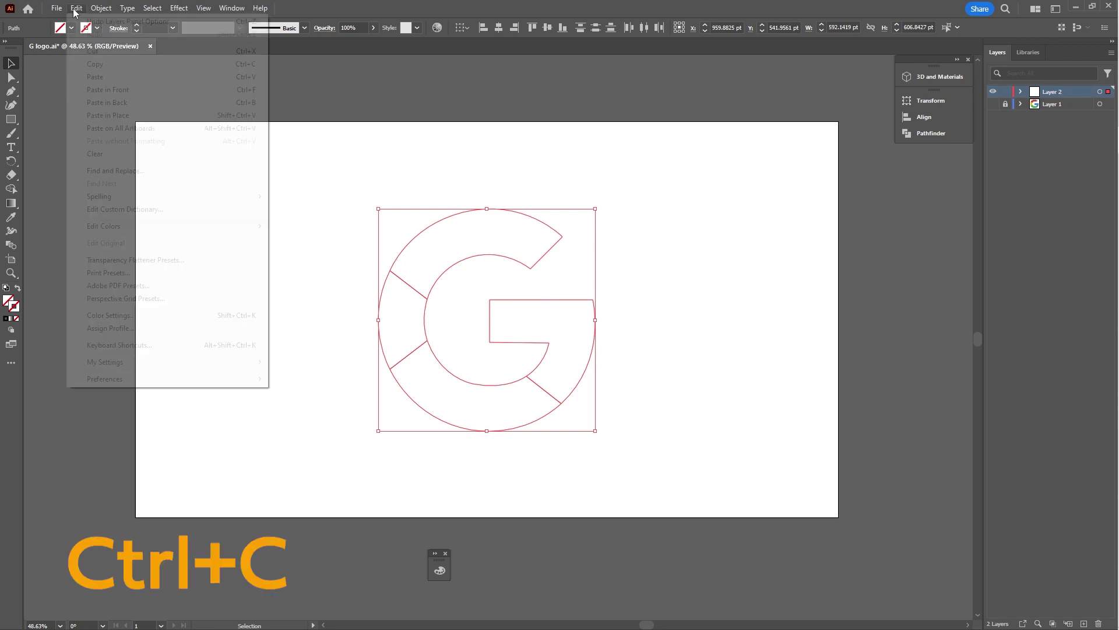
left_click(98, 65)
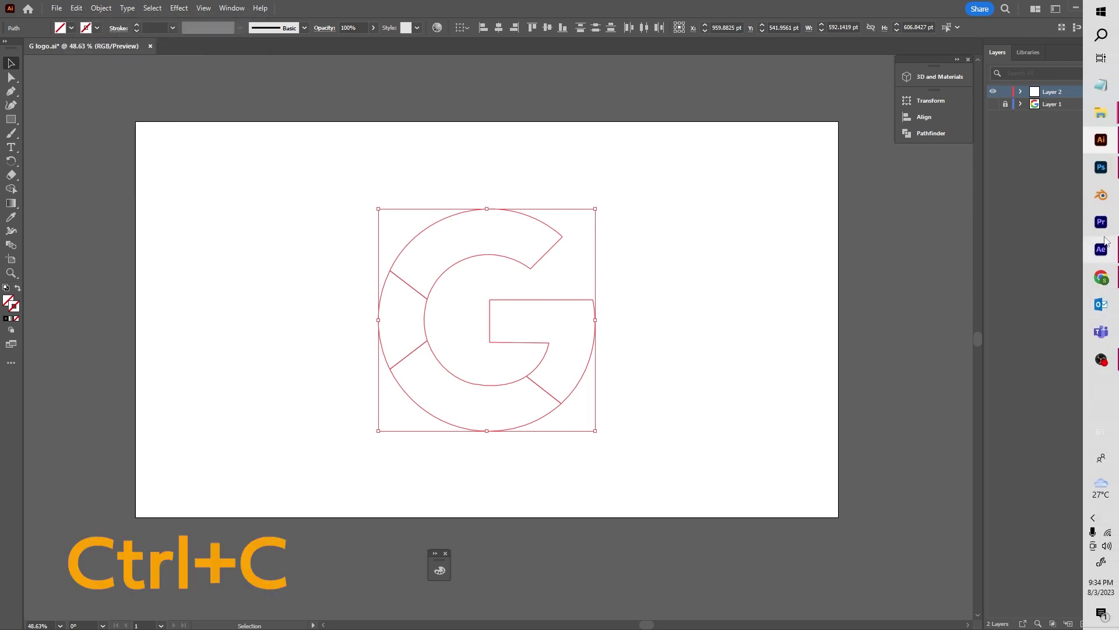
left_click(1100, 249)
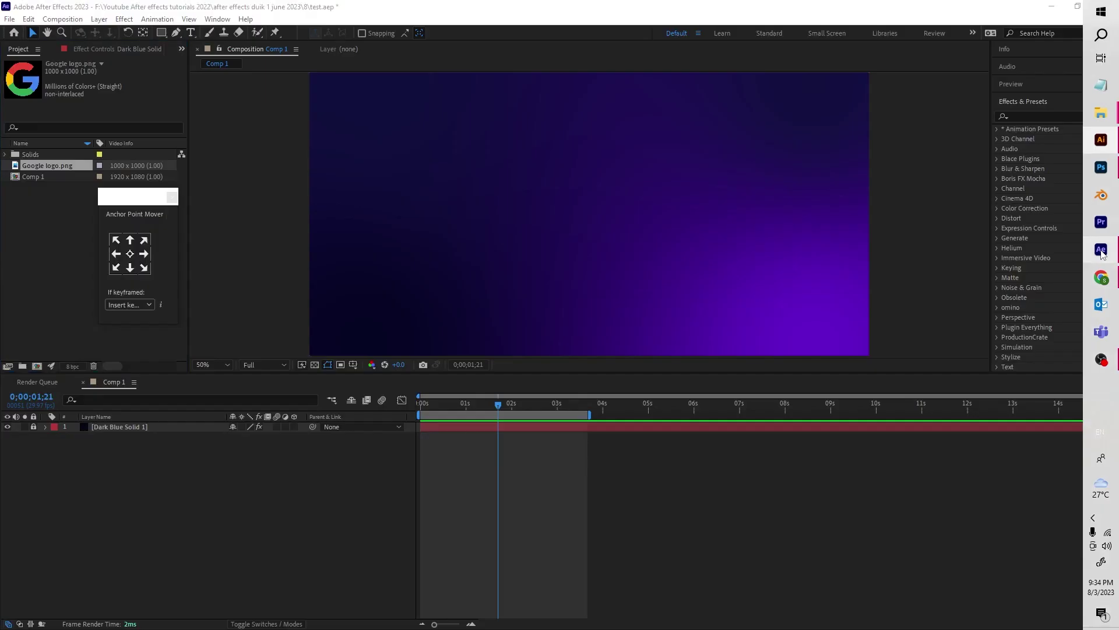
Create Shape Layer 1 in Comp 1 and paste the copied G outline paths into it.
right_click(266, 462)
mouse_move(366, 470)
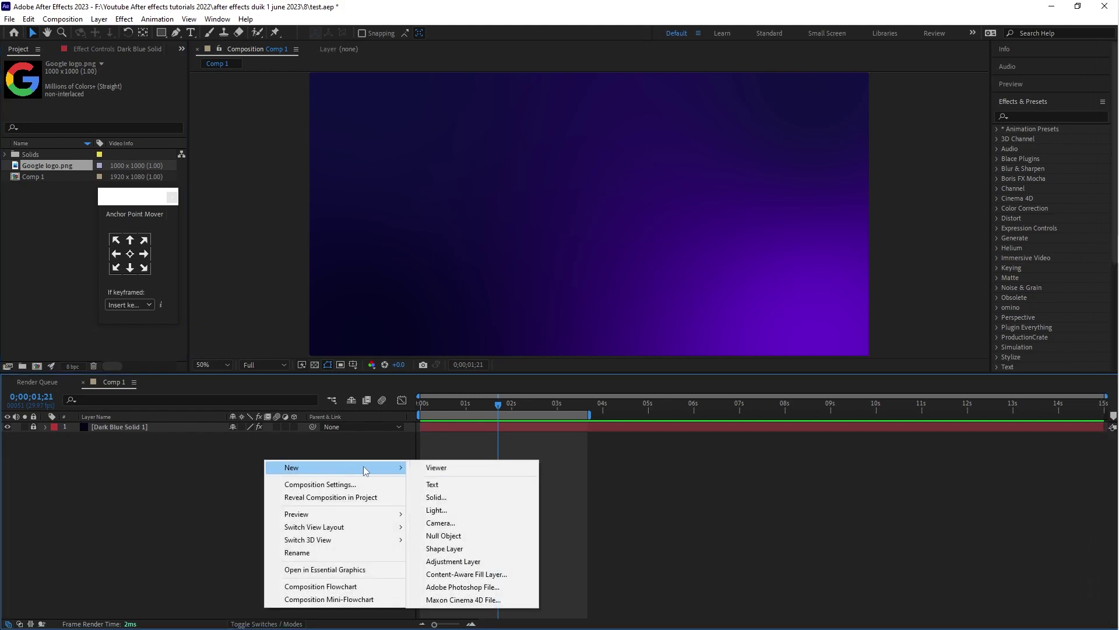
left_click(482, 549)
key("ctrl+v")
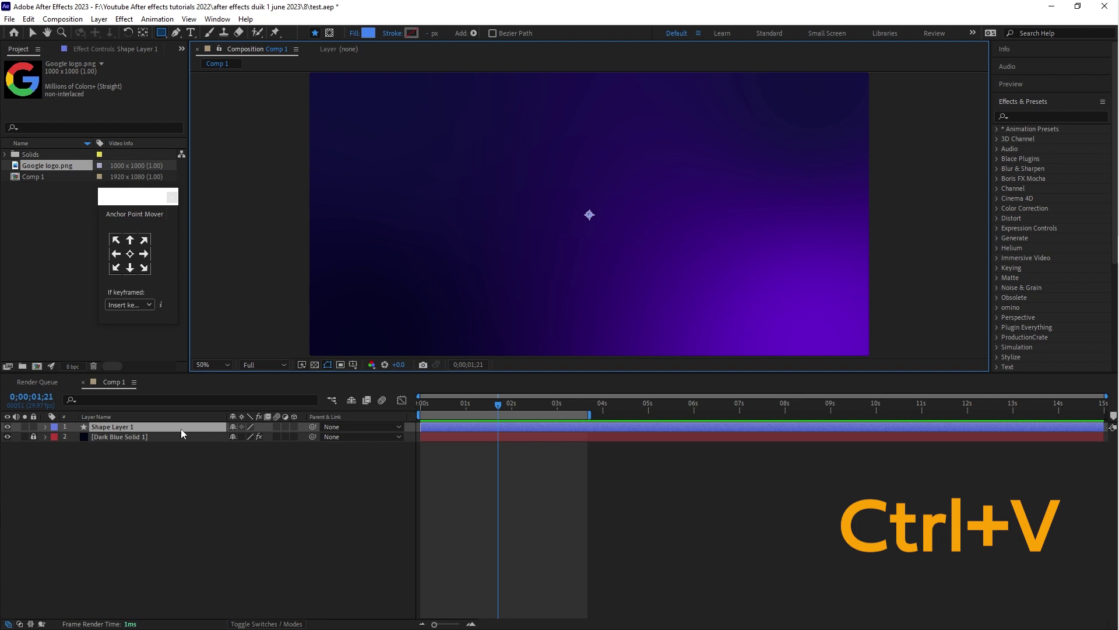
left_click(28, 18)
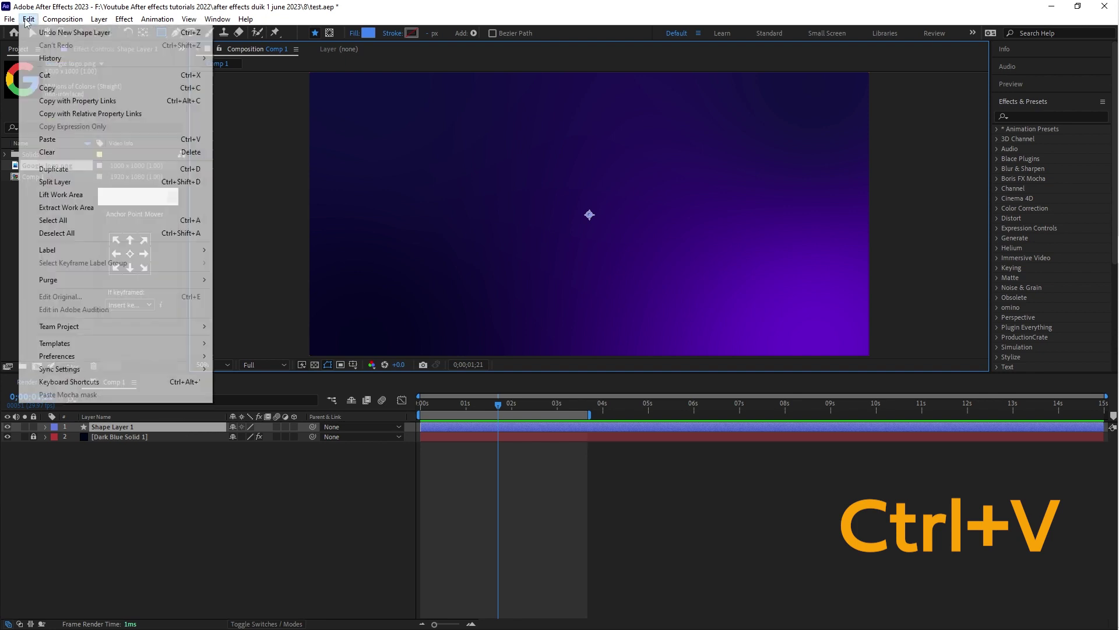
left_click(64, 142)
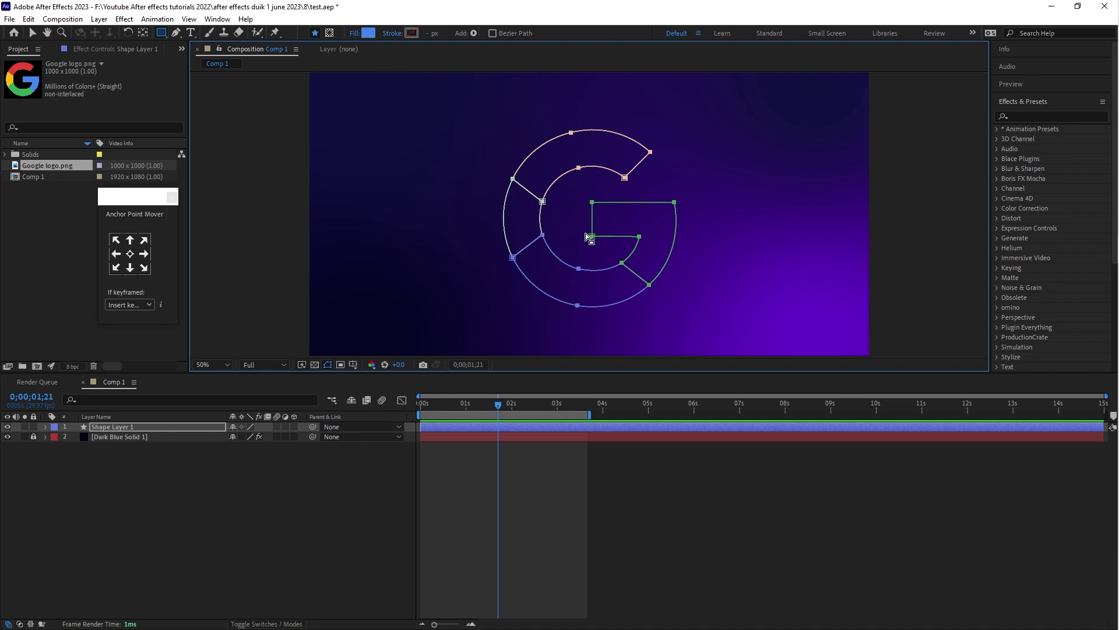
Reveal Shape Layer 1's four pasted masks and add a Path to its contents.
key("v")
left_click(45, 426)
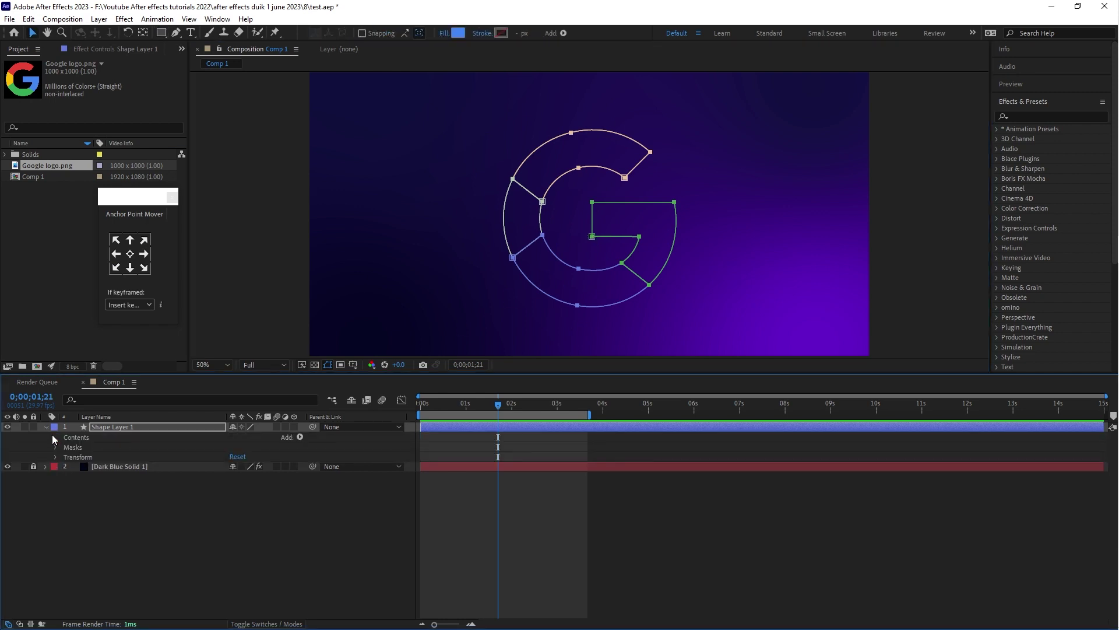
left_click(56, 447)
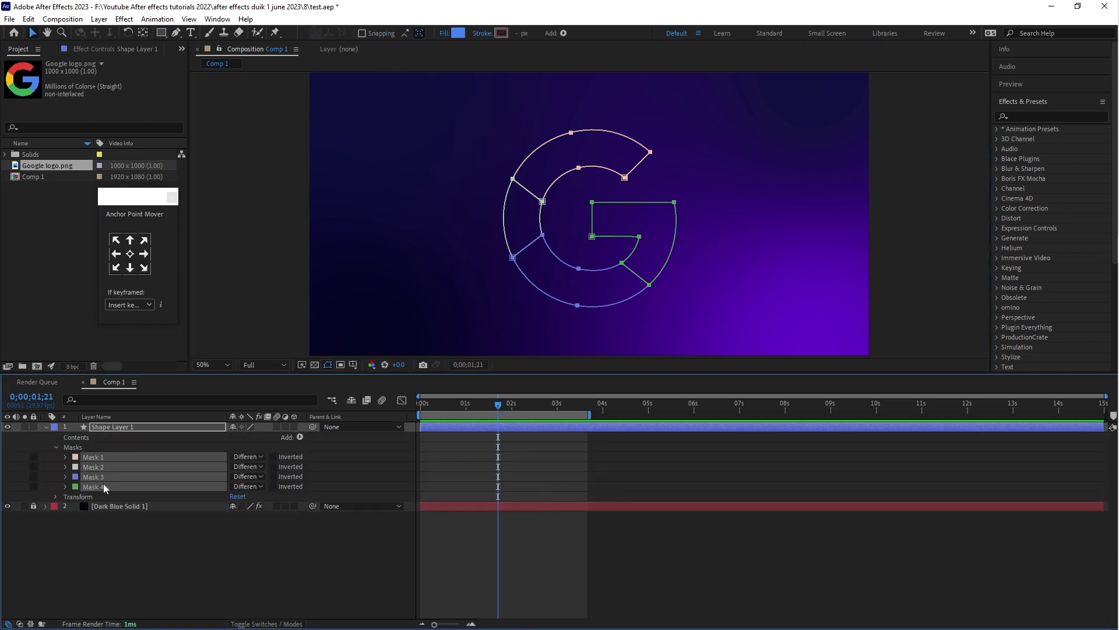
left_click(151, 428)
left_click(299, 437)
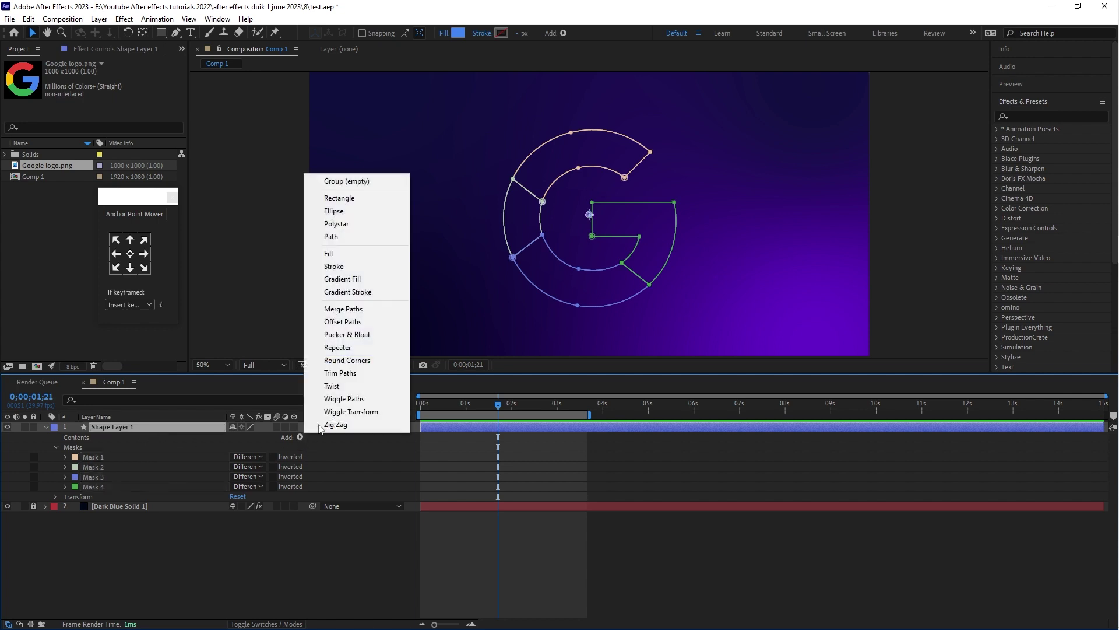
left_click(355, 237)
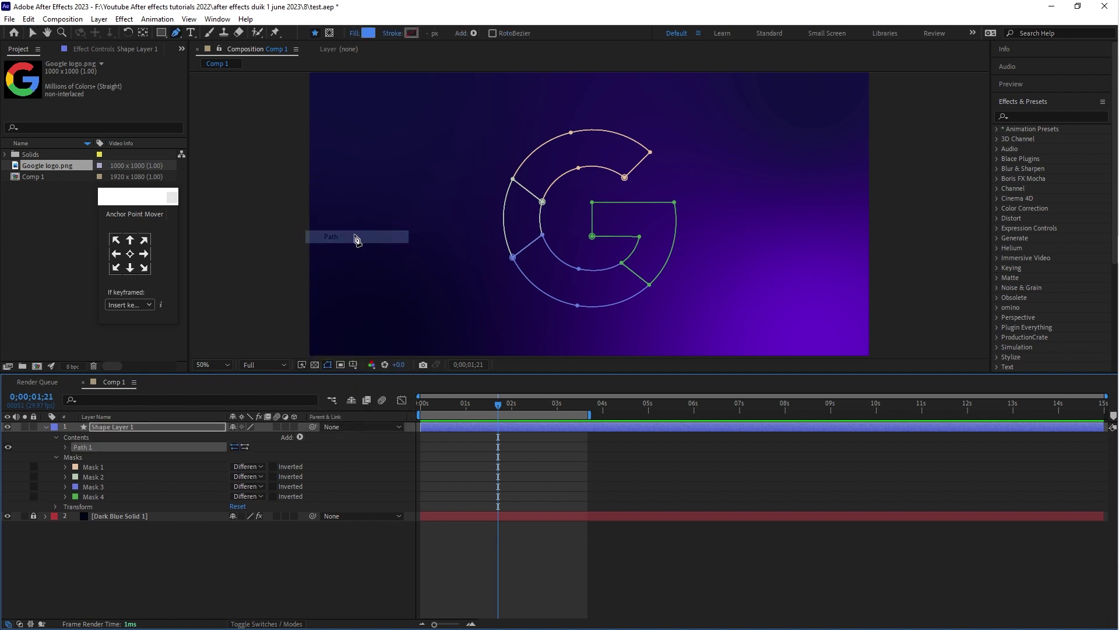
Add a red Fill to Shape Layer 1 and duplicate the layer three times.
left_click(300, 437)
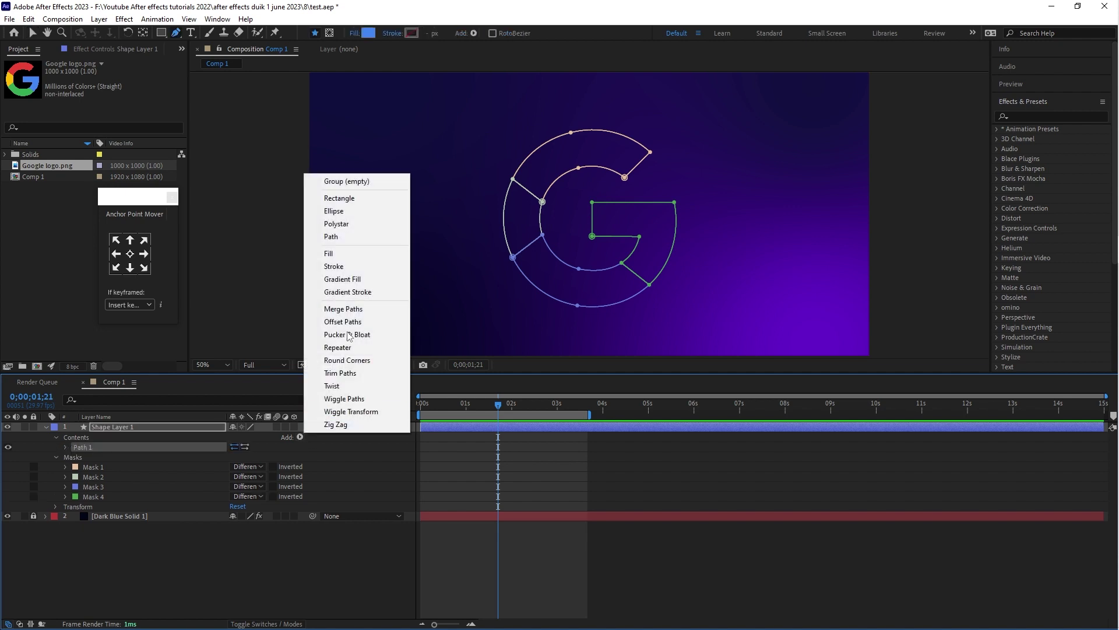
left_click(350, 253)
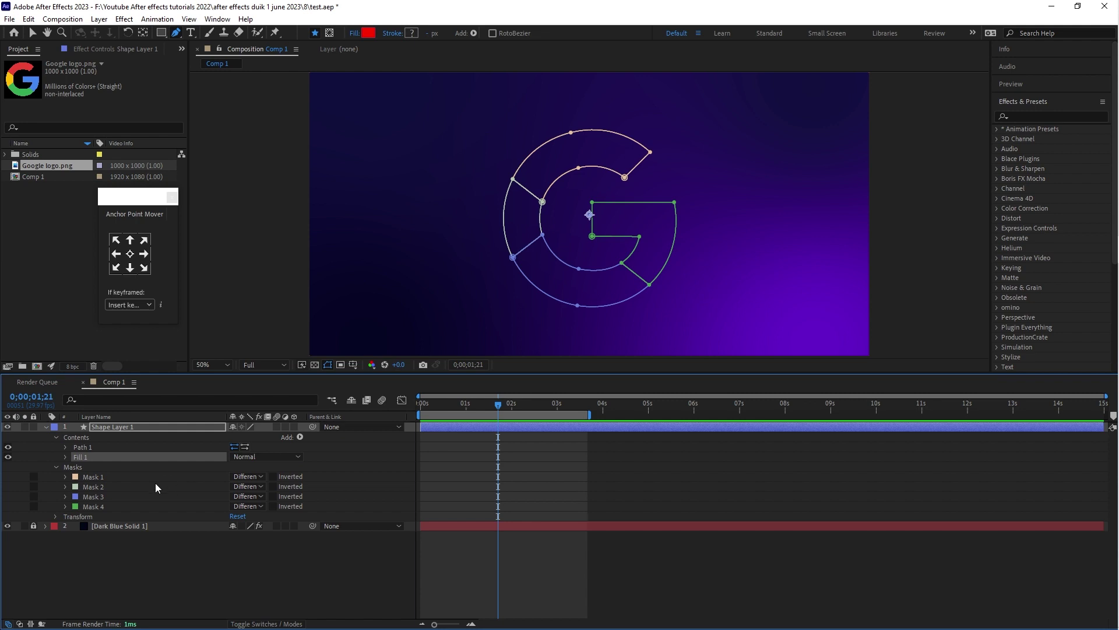
left_click(135, 429)
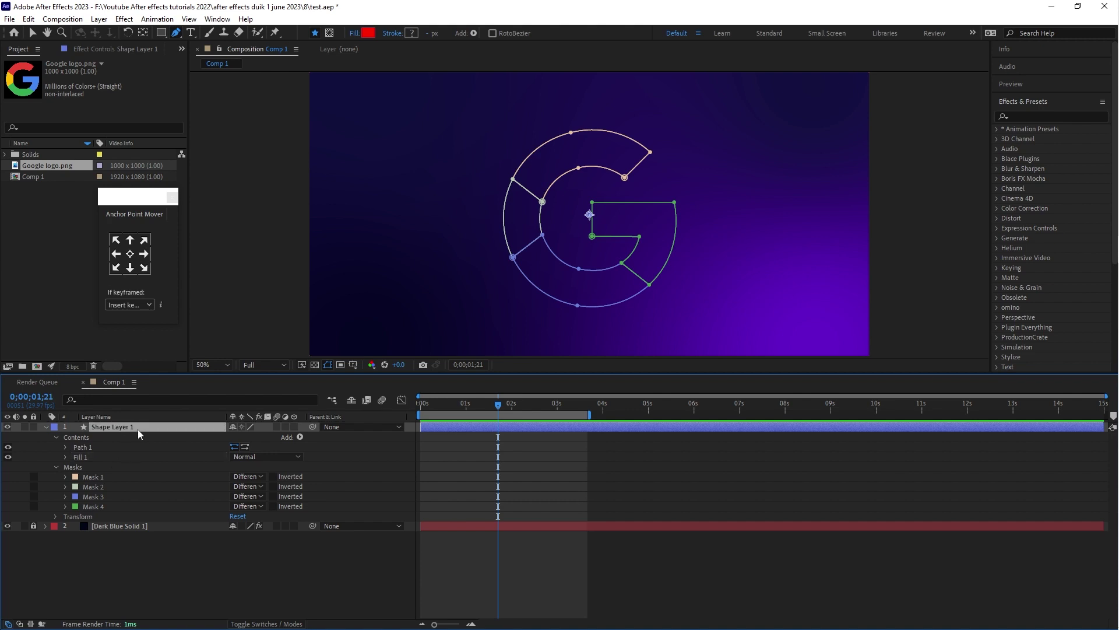
key("ctrl+d")
key("ctrl+d")
key("ctrl+d")
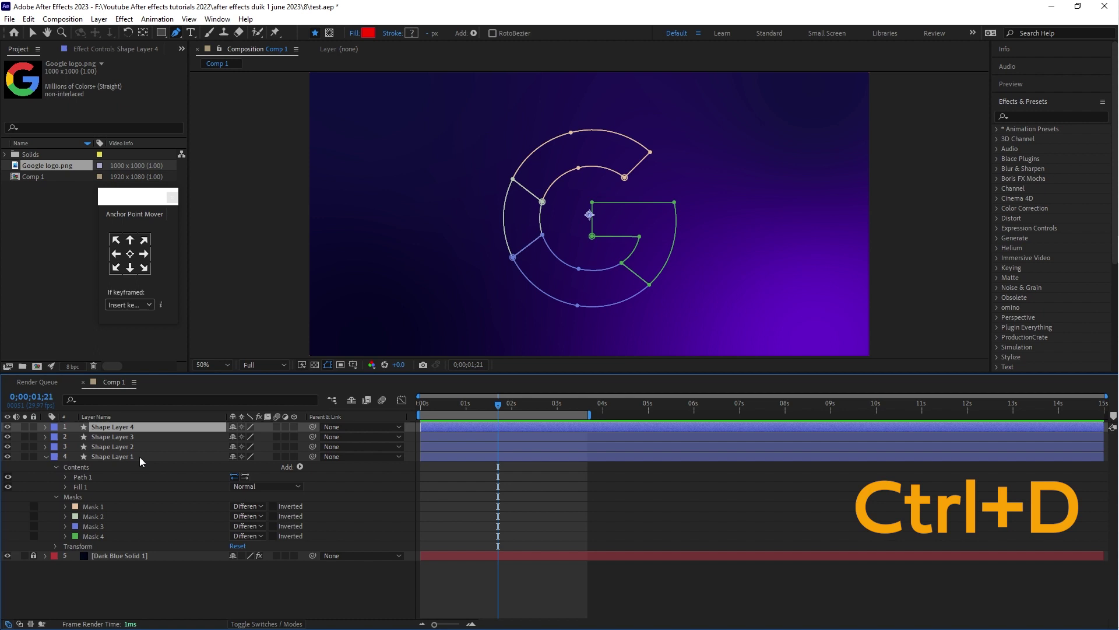
Delete Masks 2, 3 and 4 from Shape Layer 1, keeping Mask 1.
left_click(138, 456)
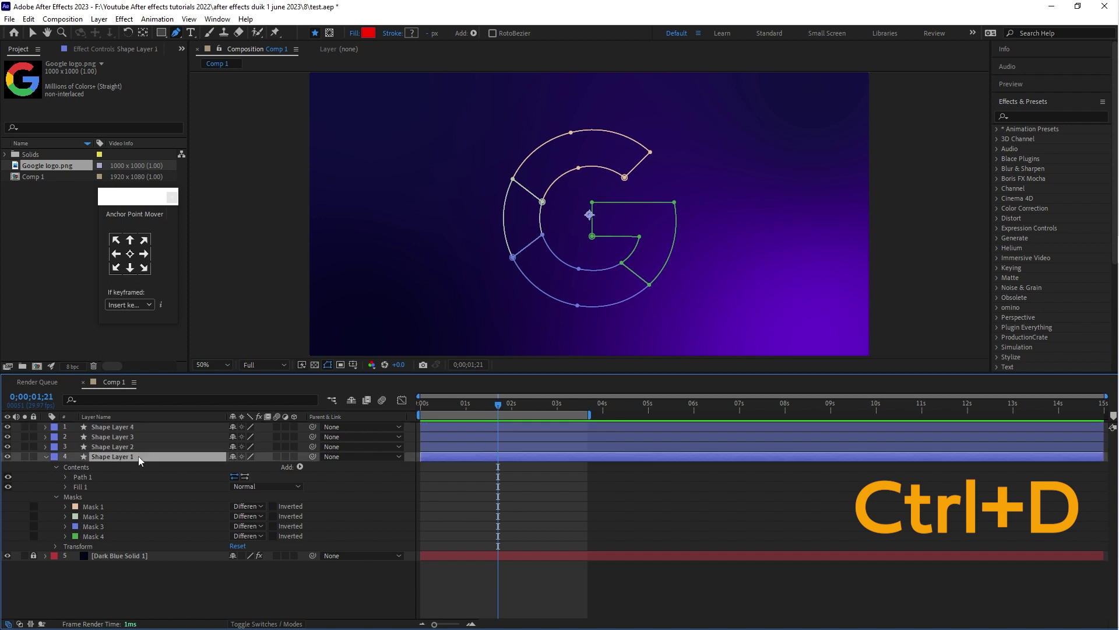
left_click(96, 517)
left_click(98, 527, "shift")
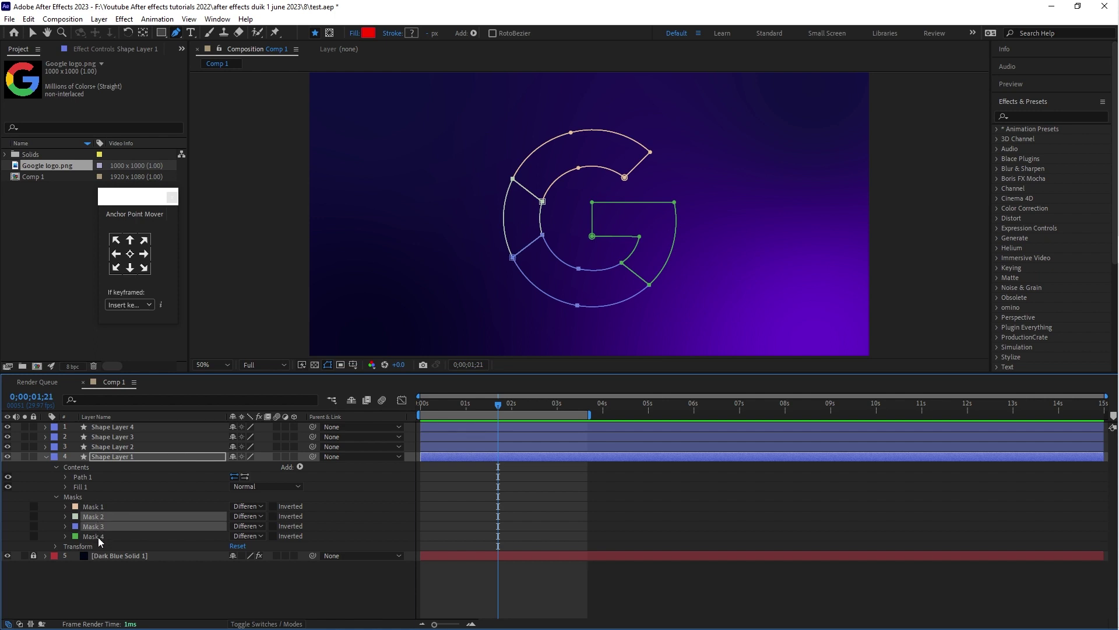
left_click(98, 536, "shift")
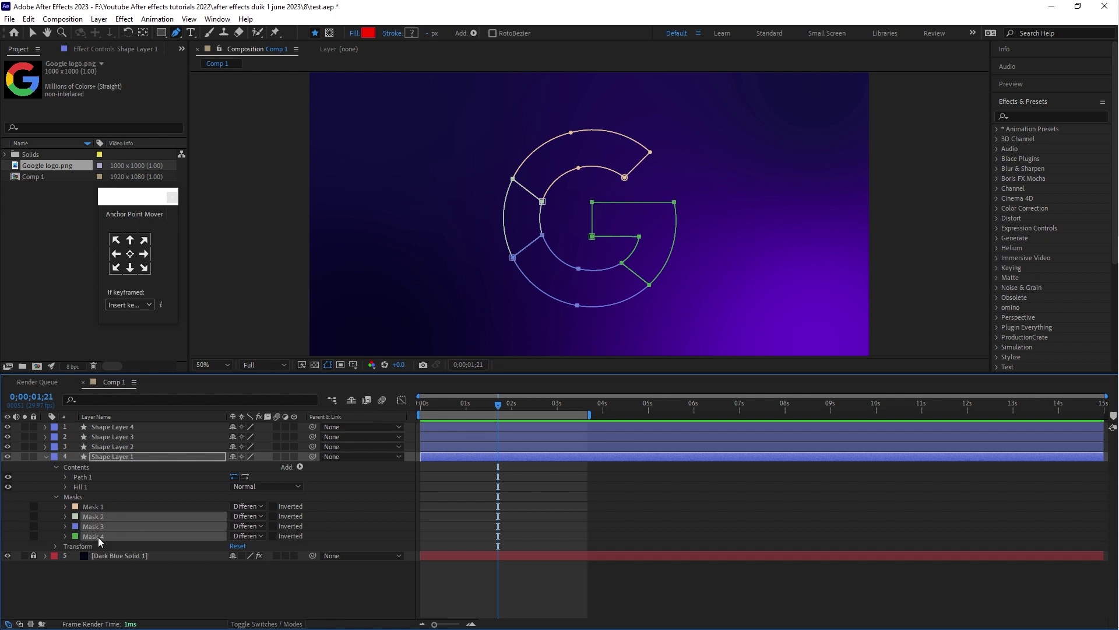
key("Delete")
Delete Masks 1, 3 and 4 from Shape Layer 2, keeping Mask 2.
left_click(90, 447)
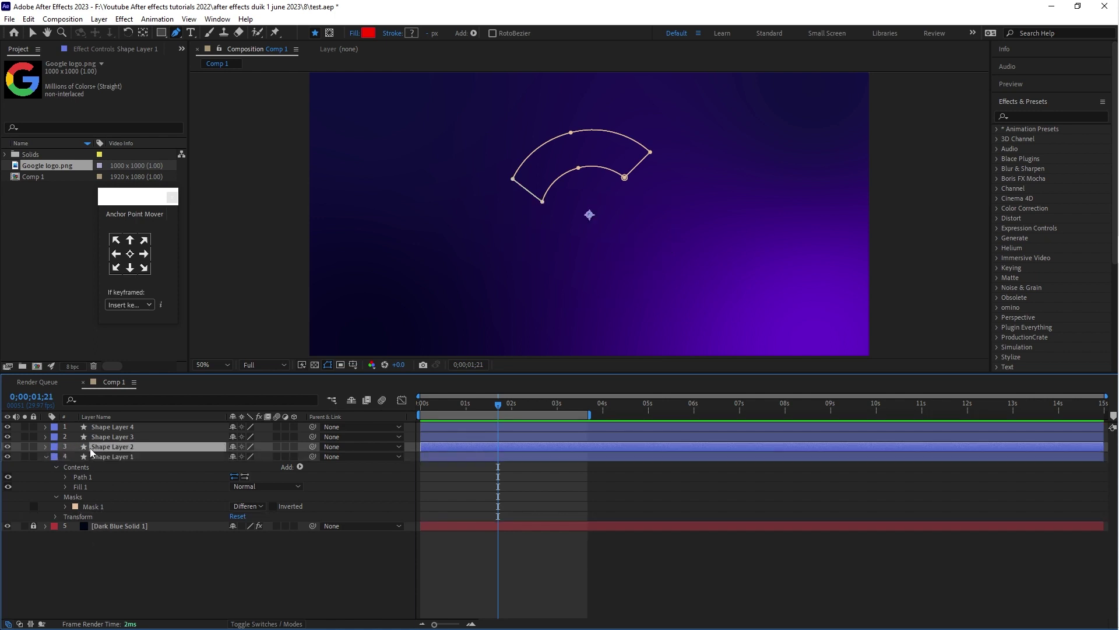
left_click(45, 446)
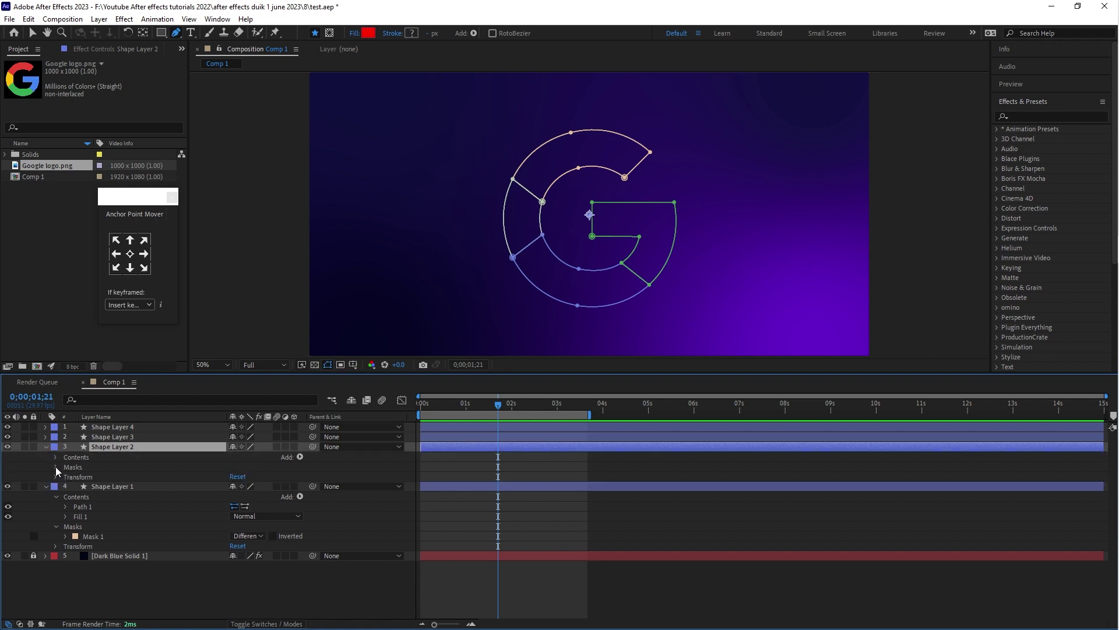
left_click(56, 467)
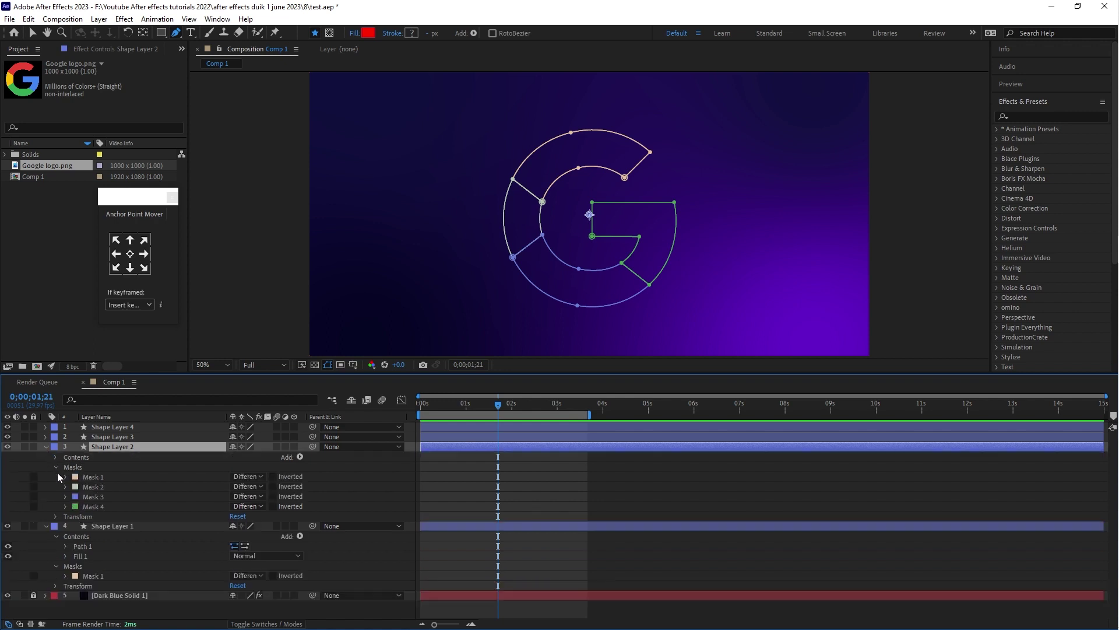
left_click(97, 478)
left_click(100, 496, "ctrl")
left_click(98, 506, "ctrl")
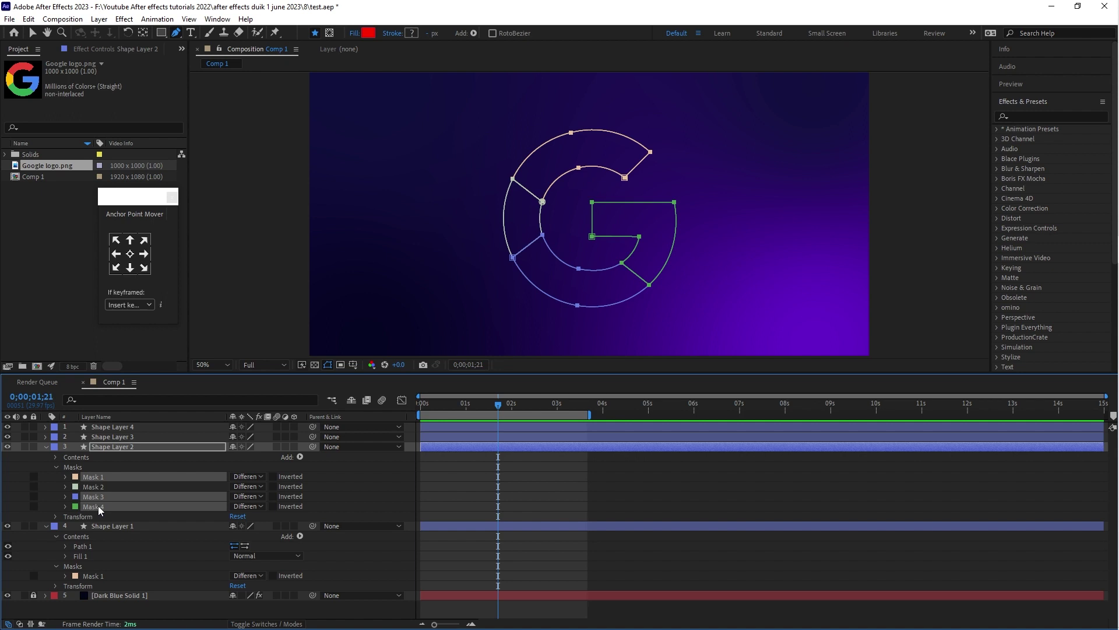
key("Delete")
Delete Masks 1, 2 and 4 from Shape Layer 3, keeping Mask 3.
left_click(100, 438)
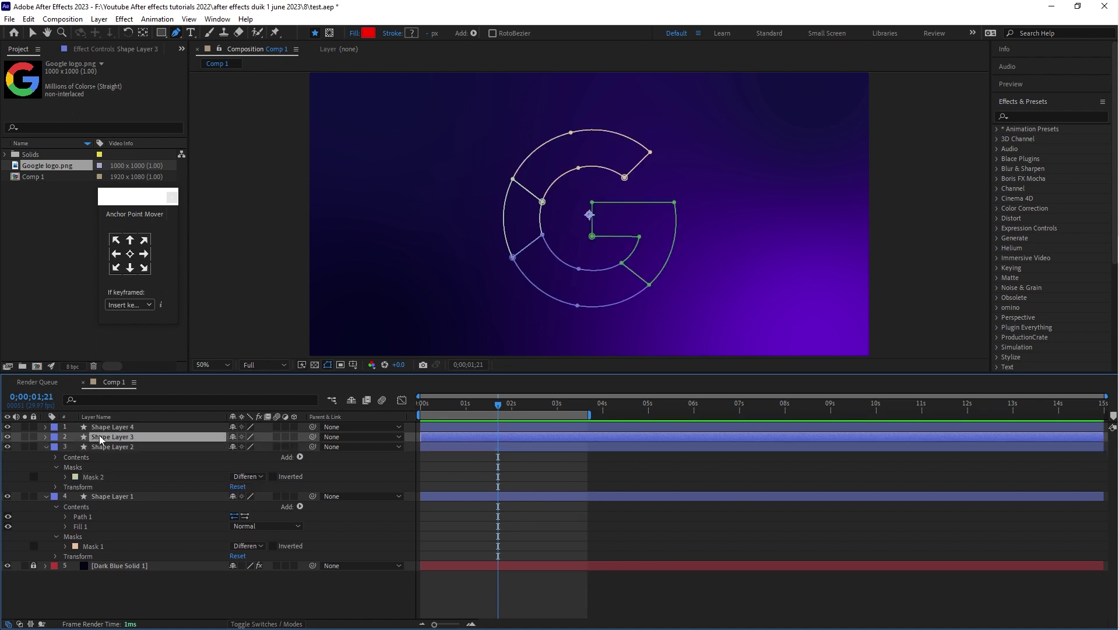
left_click(45, 437)
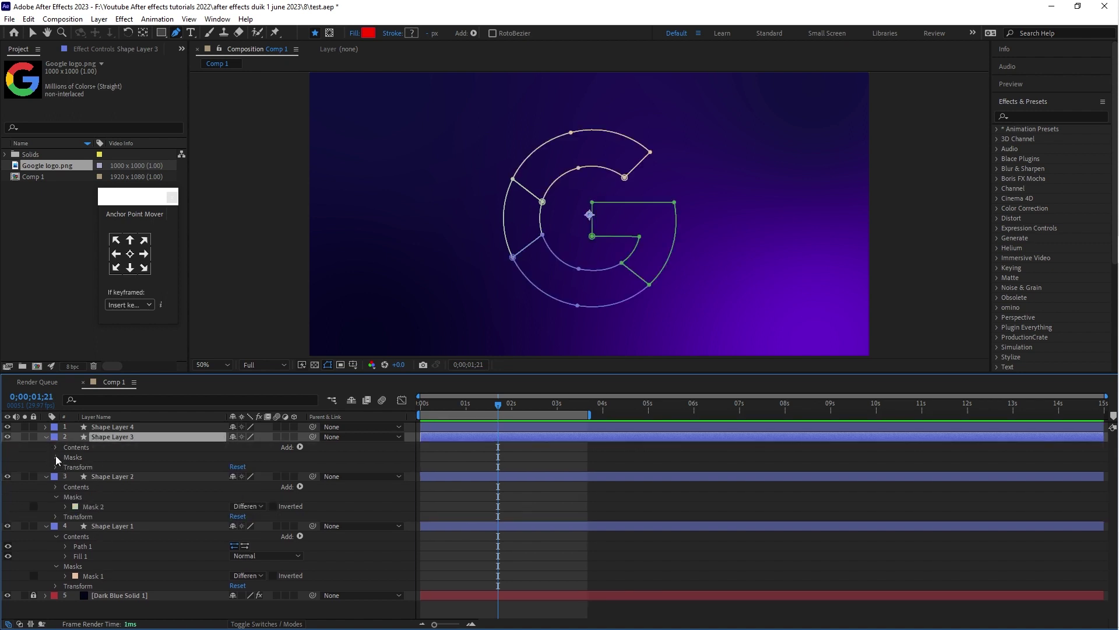
left_click(55, 456)
left_click(100, 470)
left_click(102, 476, "shift")
left_click(101, 485, "shift")
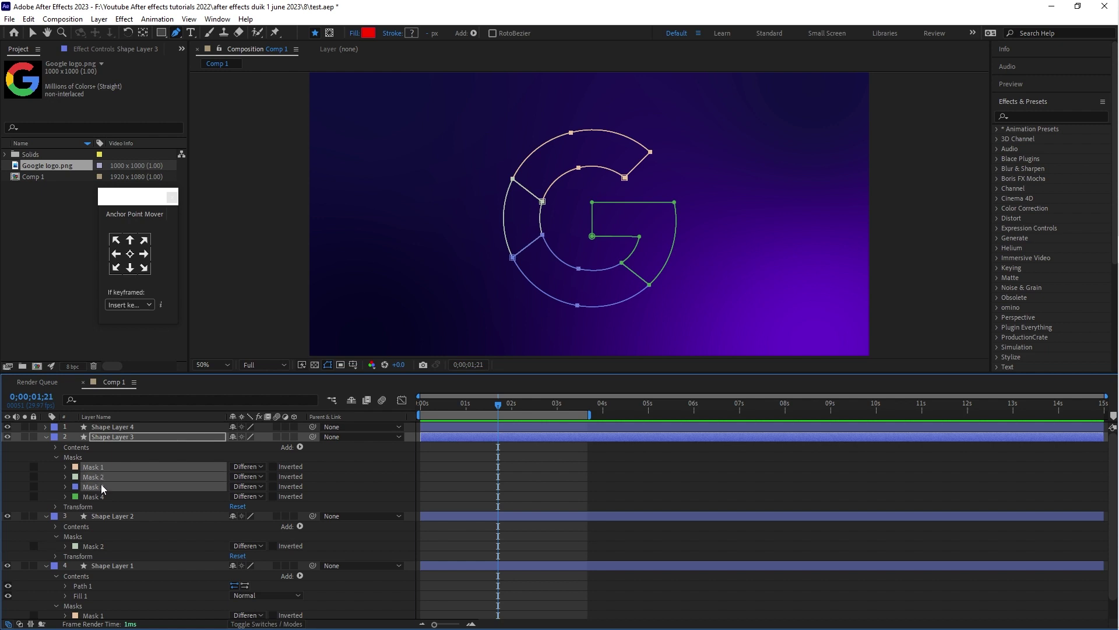
left_click(100, 487, "shift")
left_click(103, 496, "shift")
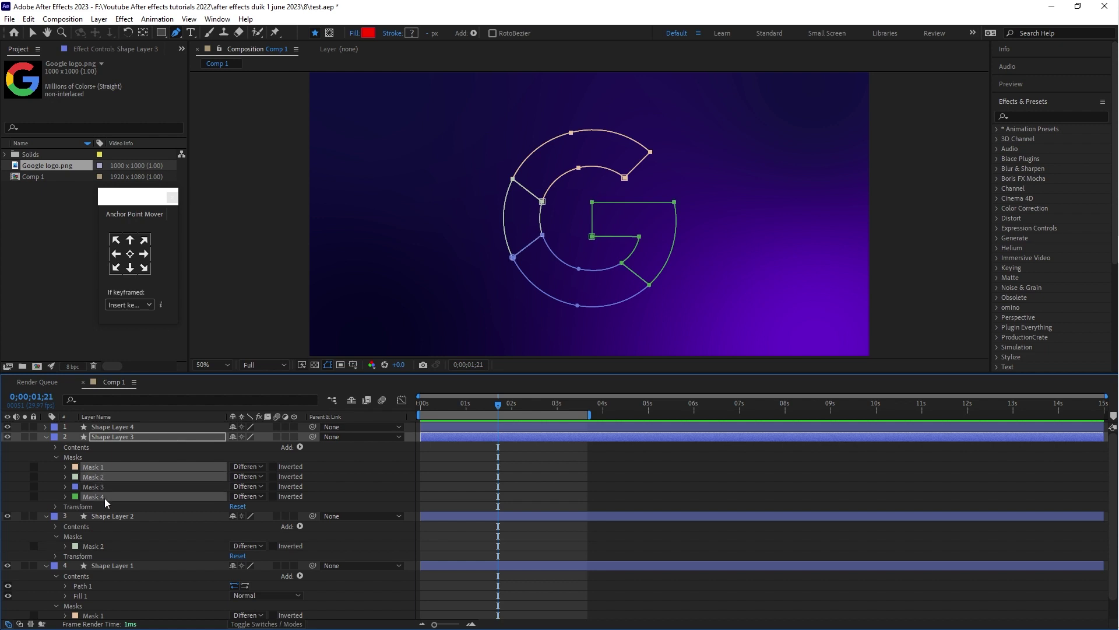
key("Delete")
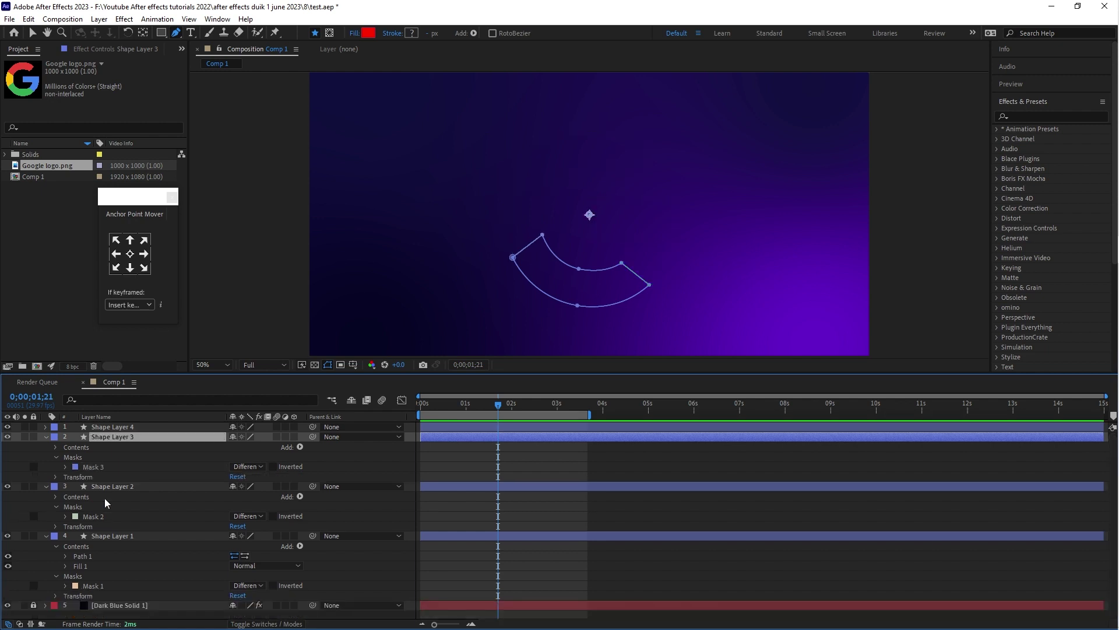
Delete Masks 1 to 3 from Shape Layer 4, keeping only Mask 4.
left_click(98, 429)
left_click(46, 427)
left_click(69, 446)
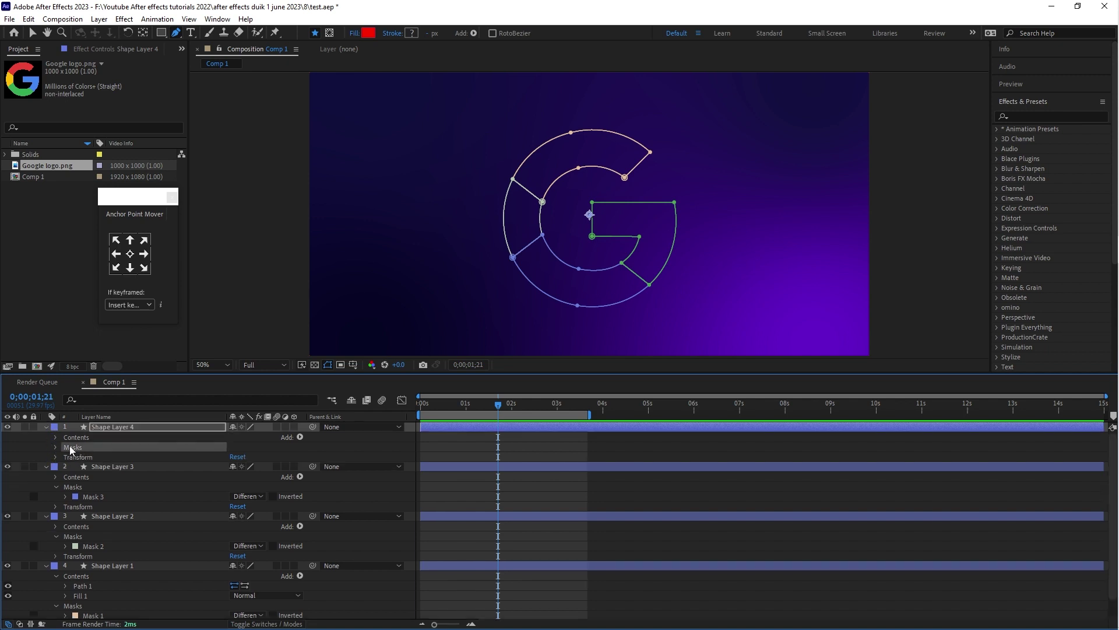
left_click(56, 448)
left_click(100, 458)
left_click(100, 467, "shift")
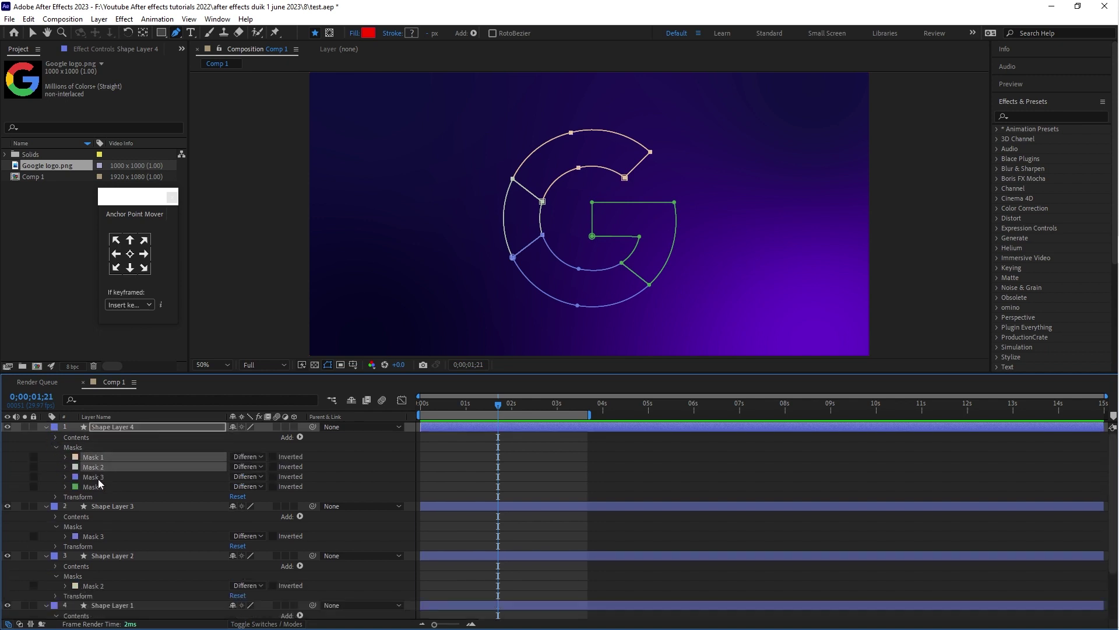
left_click(98, 478, "shift")
key("Delete")
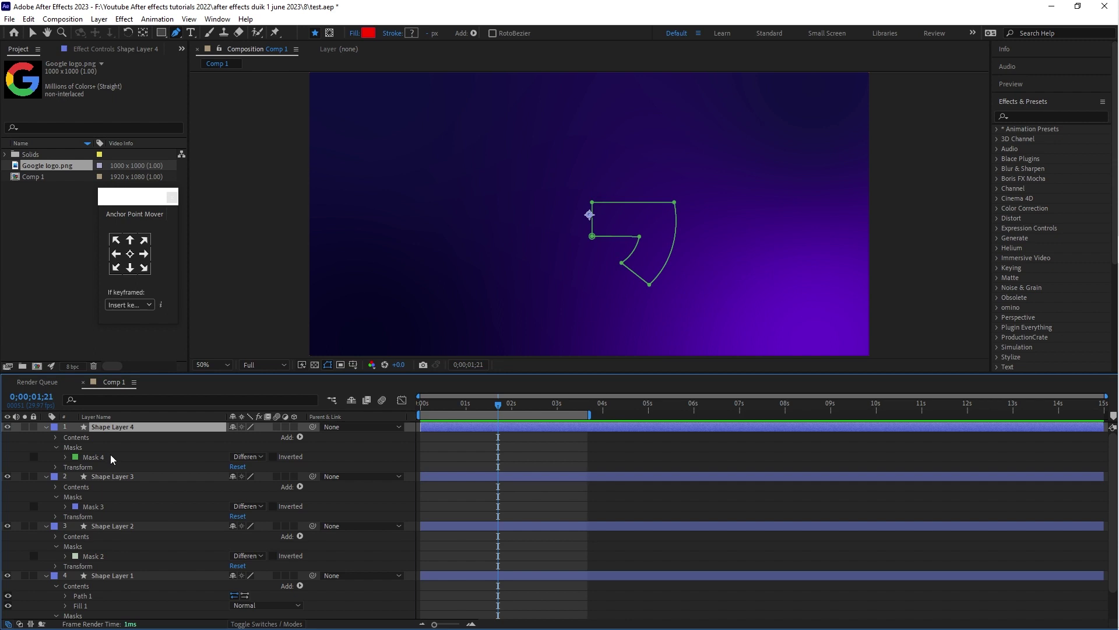
Check that each shape layer keeps only its single remaining mask.
left_click(108, 456)
left_click(93, 507)
scroll(93, 510, "down", 1)
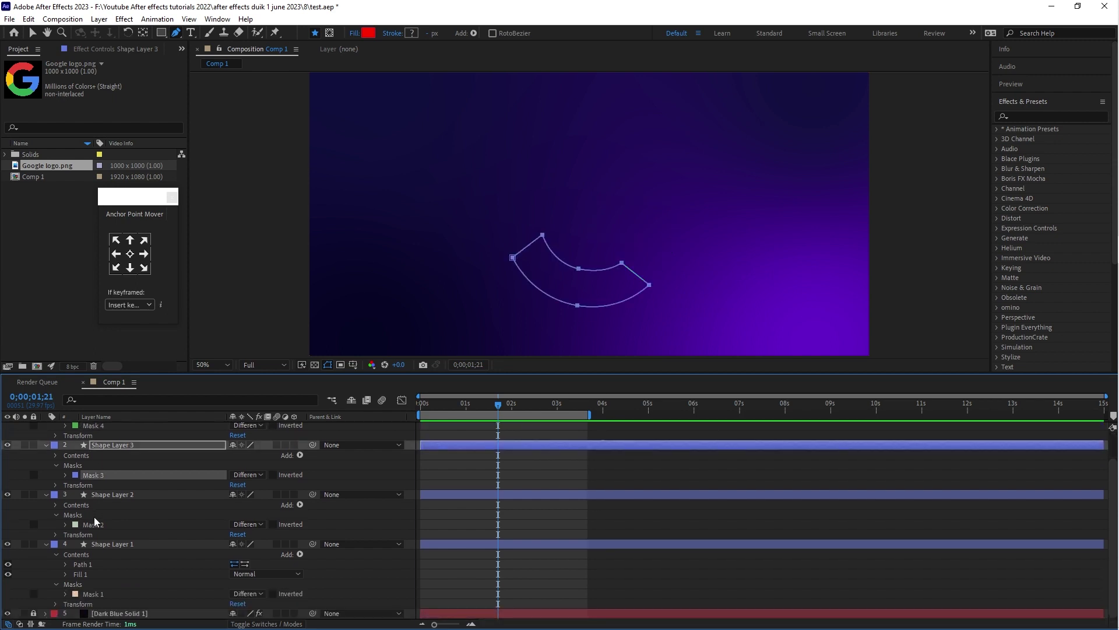
left_click(98, 525)
left_click(92, 594)
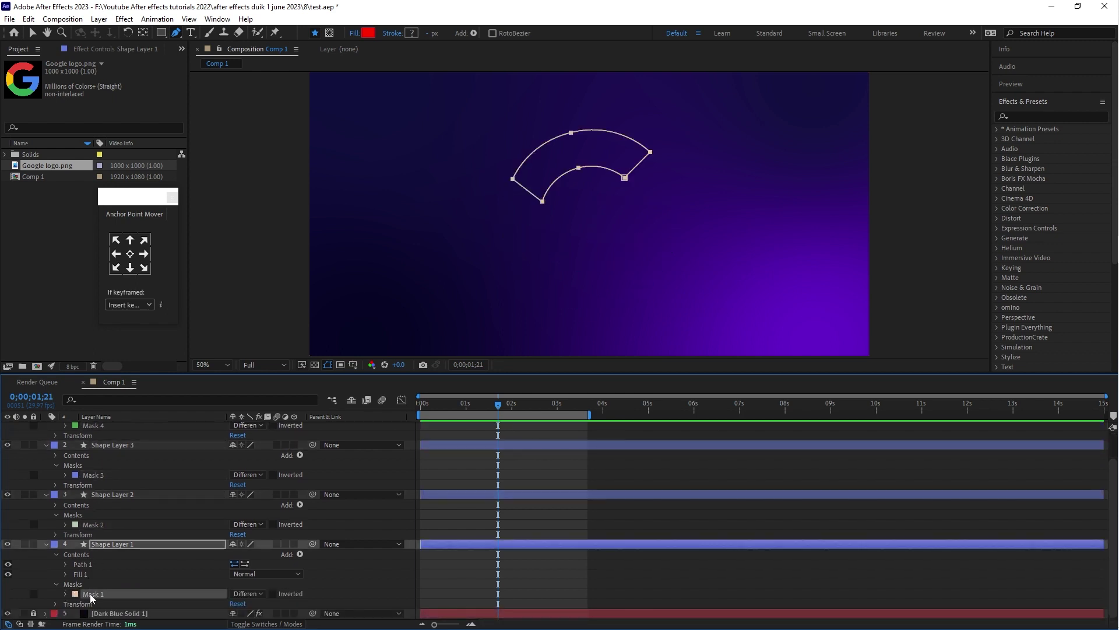
Paste Mask 1's outline into Shape Layer 1's Path 1 and delete its mask.
key("ctrl+c")
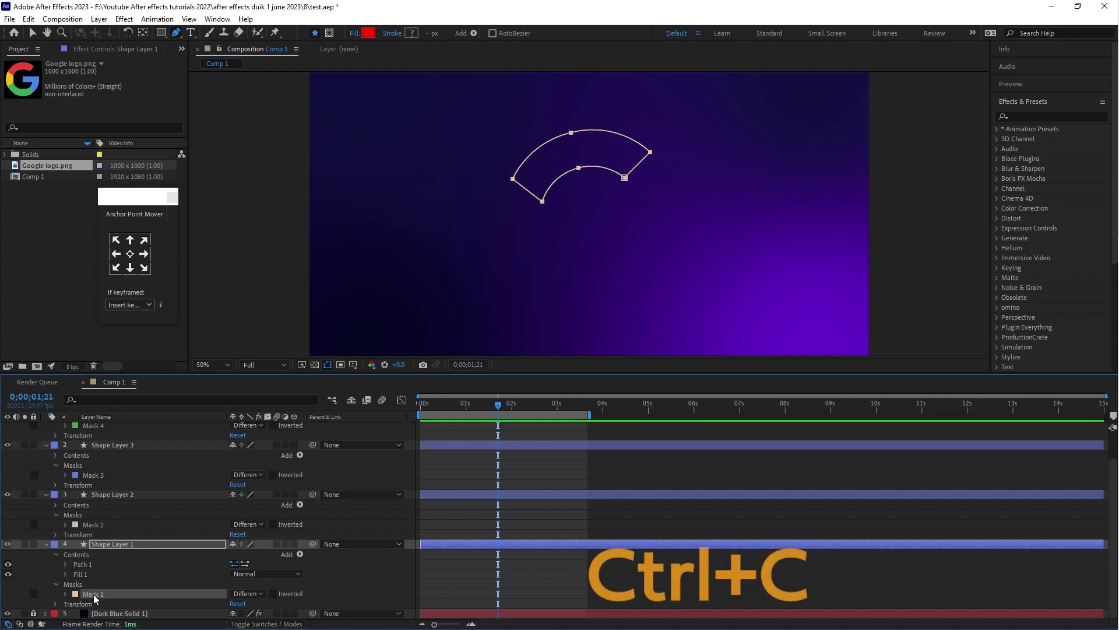
left_click(64, 595)
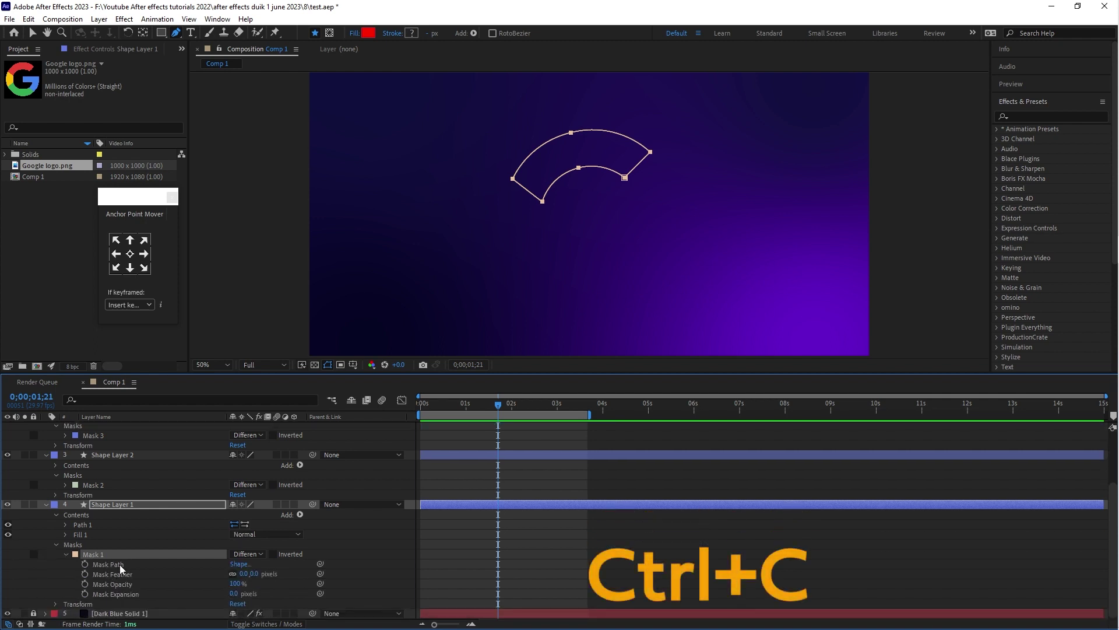
left_click(78, 525)
key("ctrl+v")
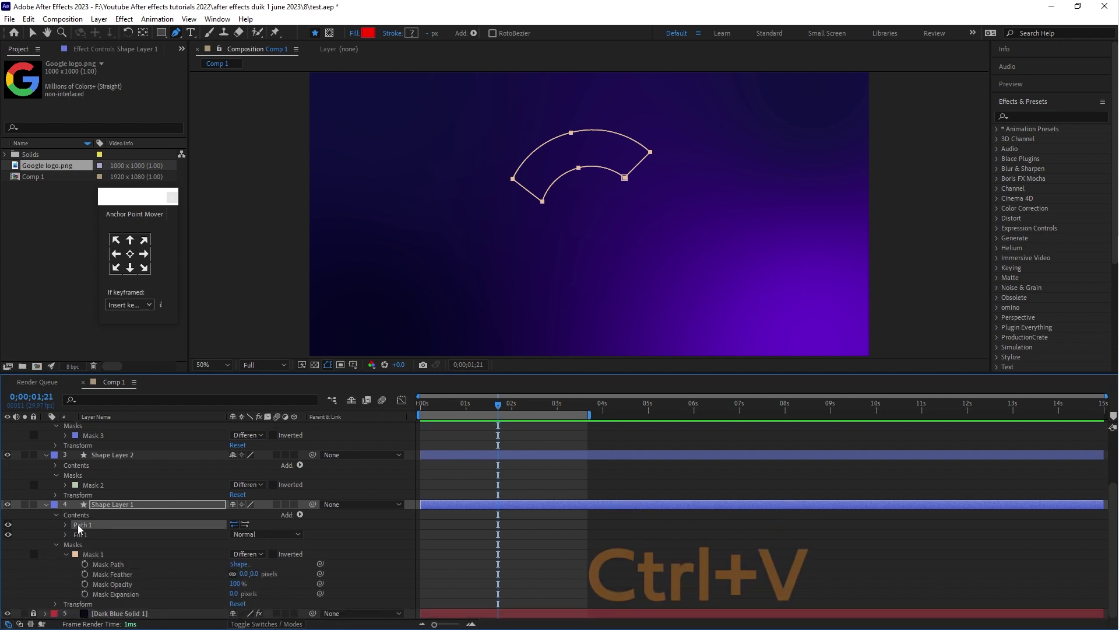
left_click(65, 524)
left_click(100, 535)
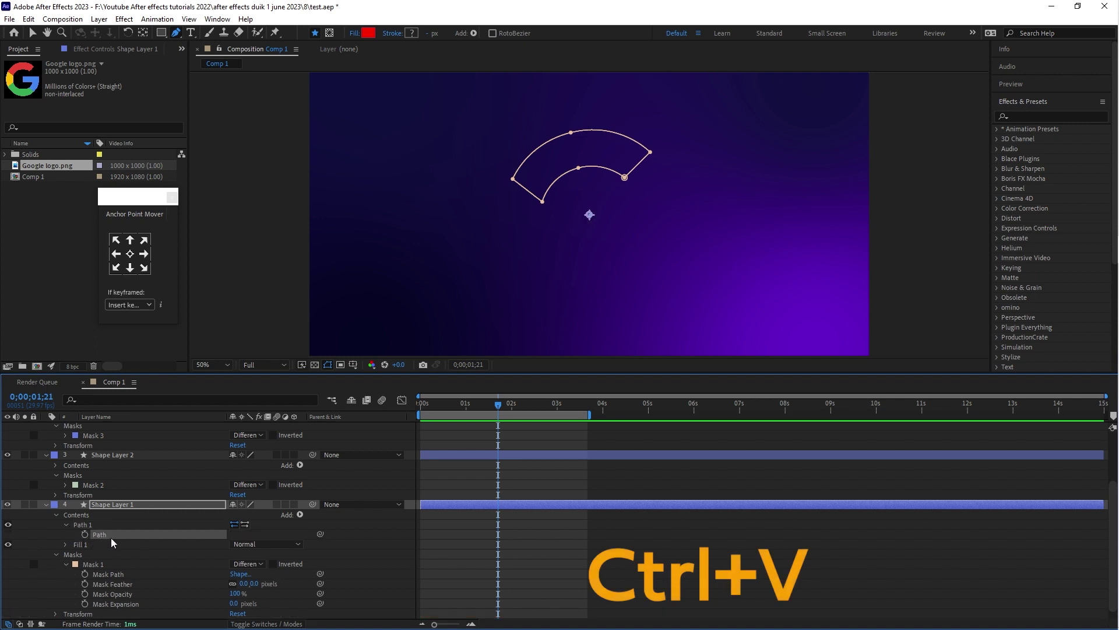
key("ctrl+v")
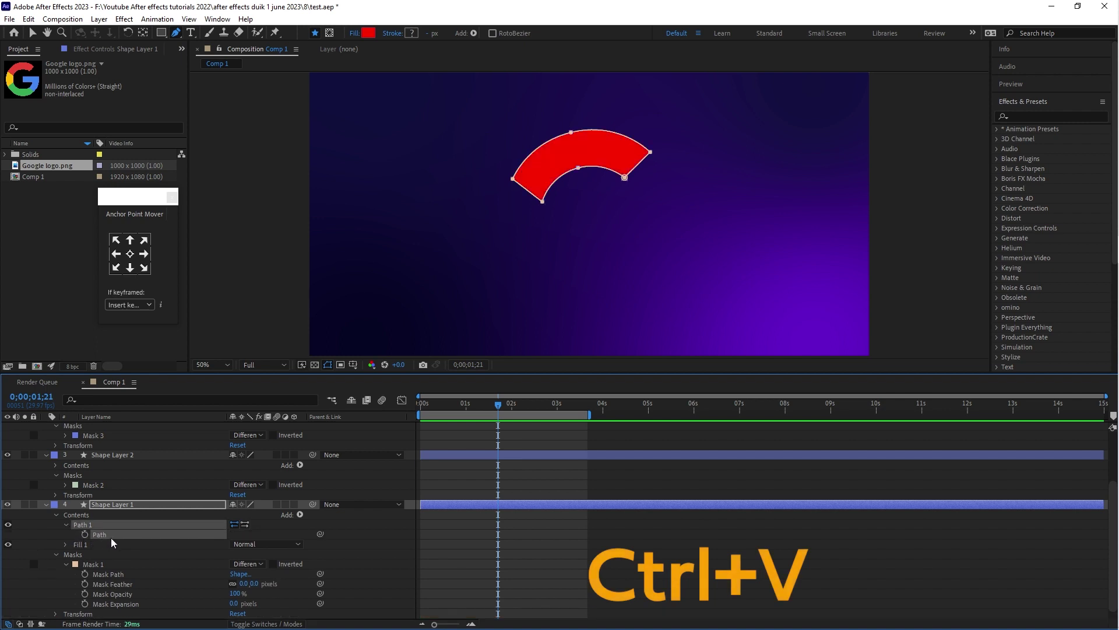
left_click(78, 554)
key("Delete")
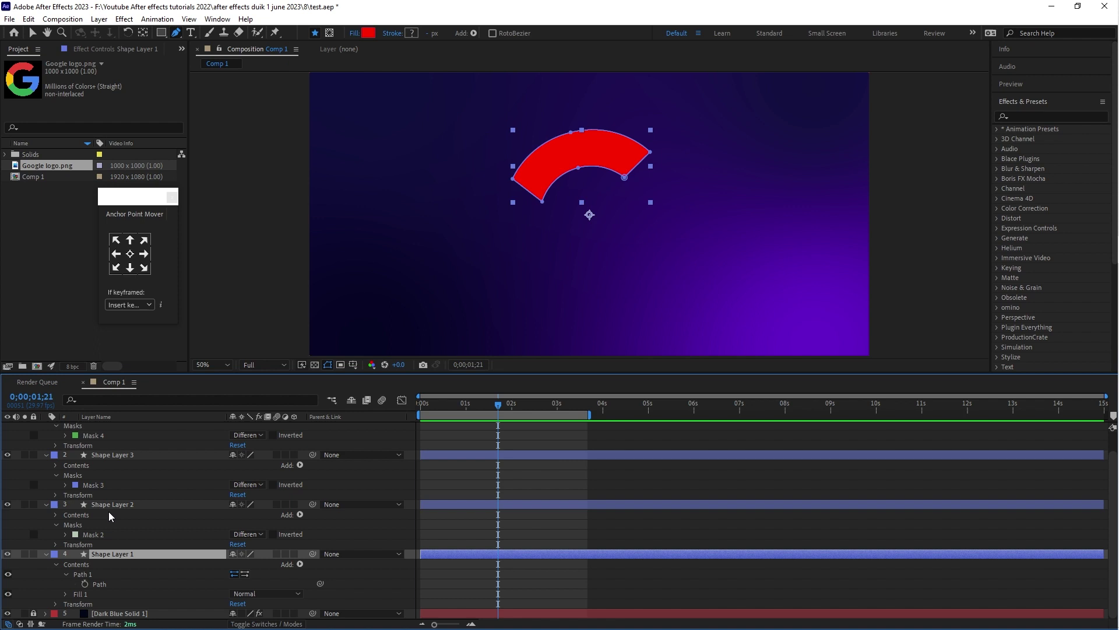
Paste Mask 2's outline into Shape Layer 2's Path 1 and delete its mask.
left_click(107, 505)
left_click(96, 535)
key("ctrl+c")
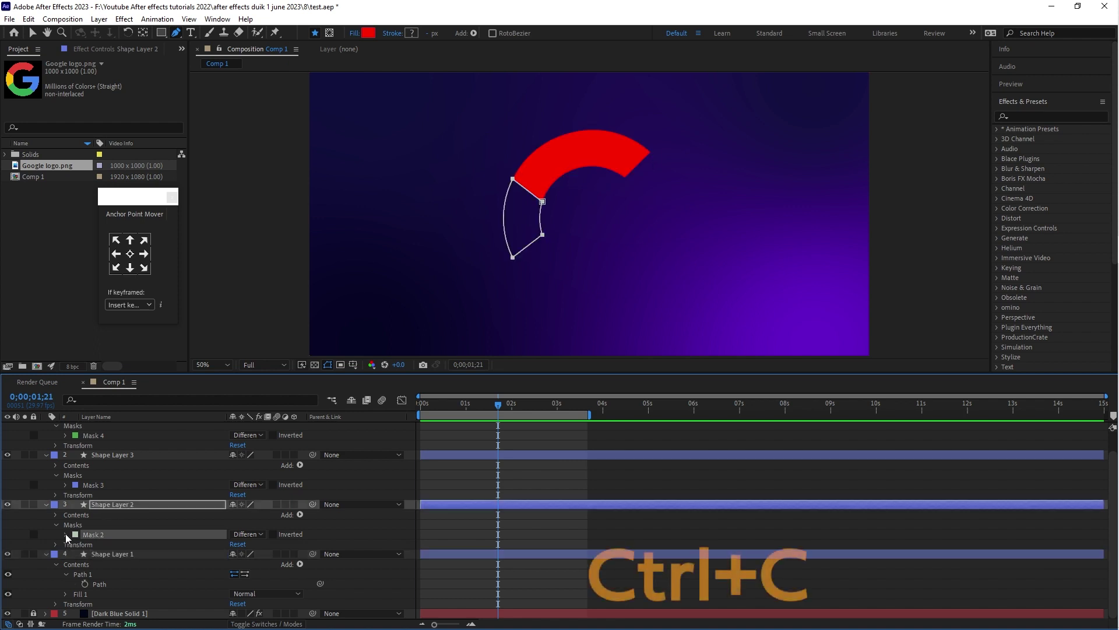
left_click(66, 534)
left_click(108, 545)
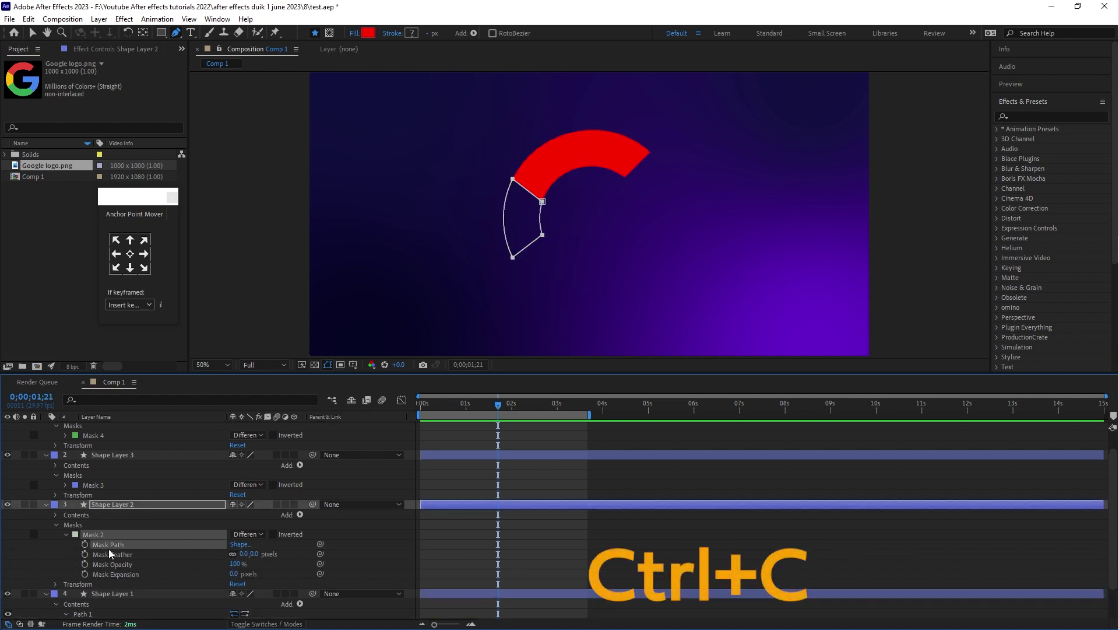
left_click(73, 515)
left_click(55, 515)
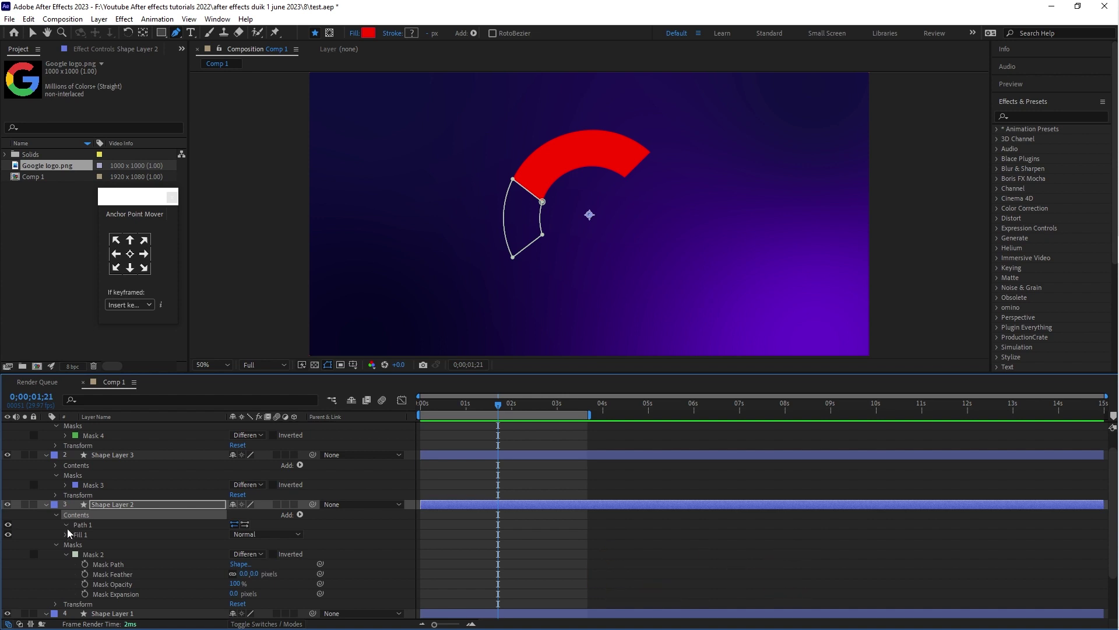
left_click(103, 533)
key("ctrl+v")
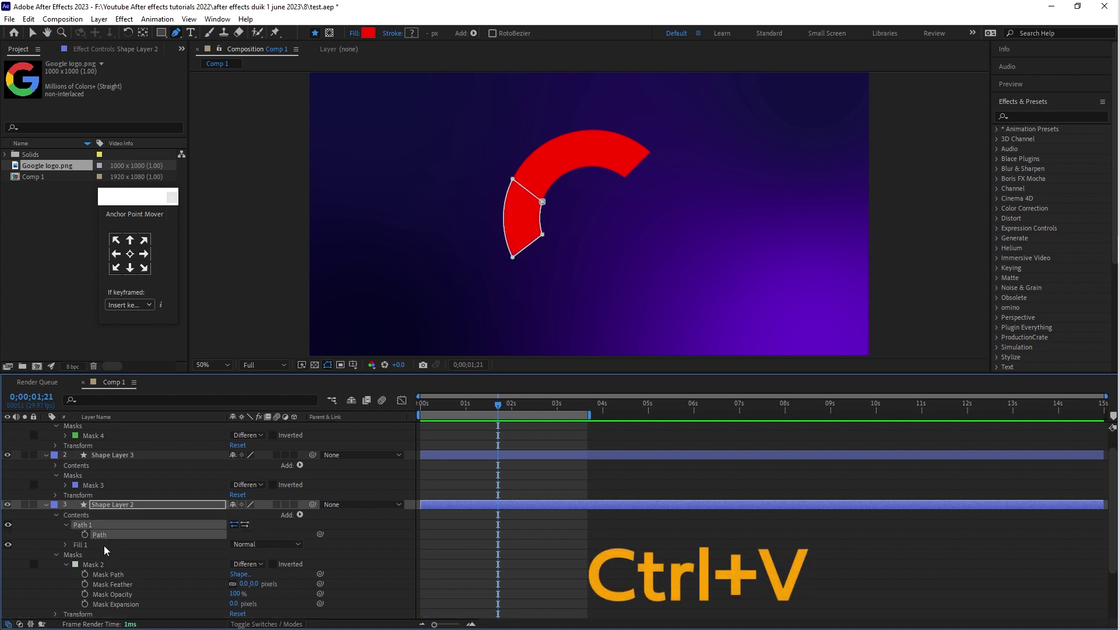
left_click(82, 554)
key("Delete")
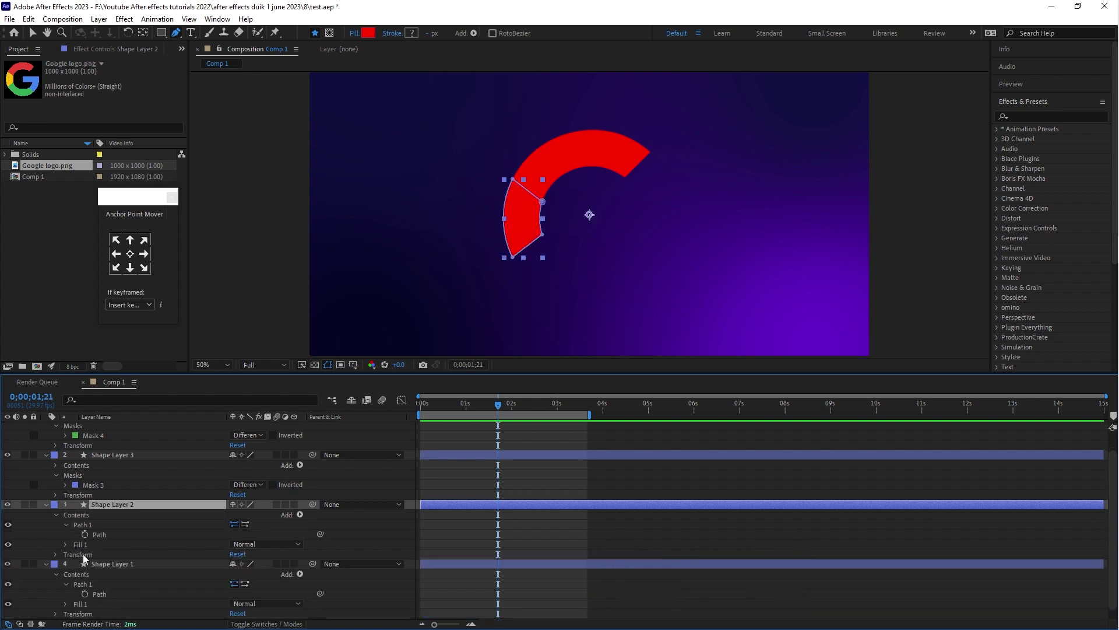
Paste Mask 3's outline into Shape Layer 3's Path 1 and delete its mask.
left_click(89, 485)
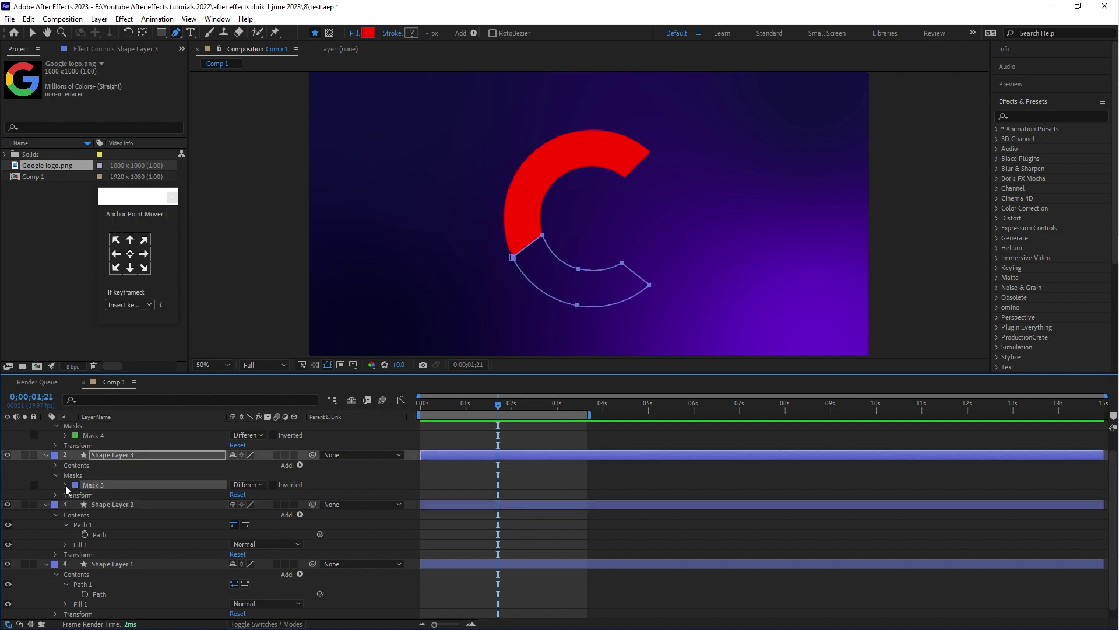
left_click(65, 485)
key("ctrl+c")
left_click(116, 495)
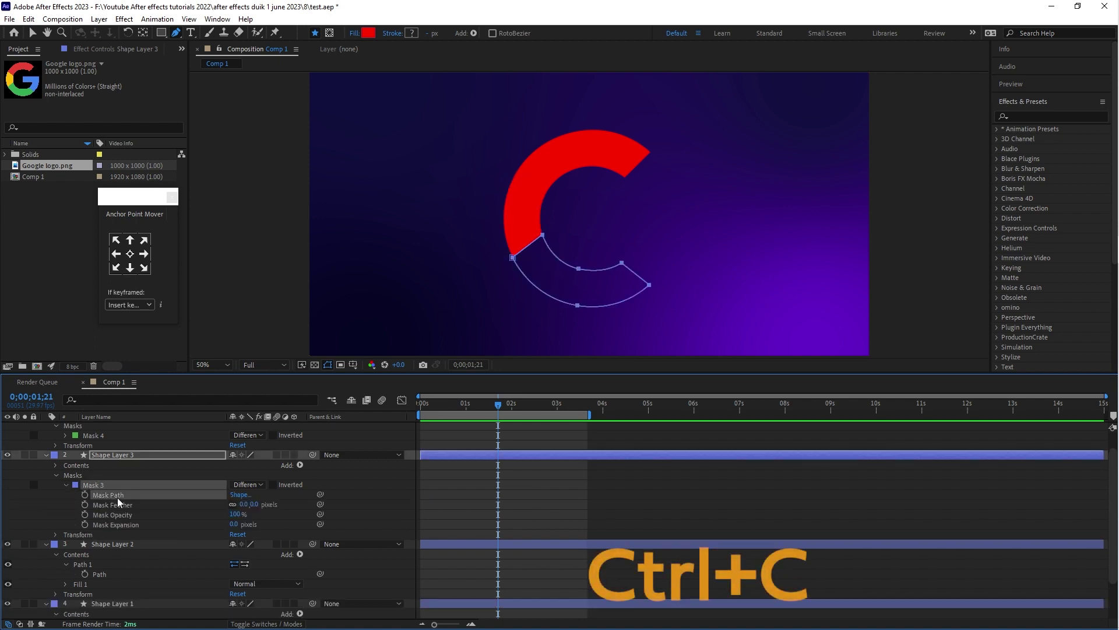
left_click(55, 465)
left_click(87, 475)
key("ctrl+v")
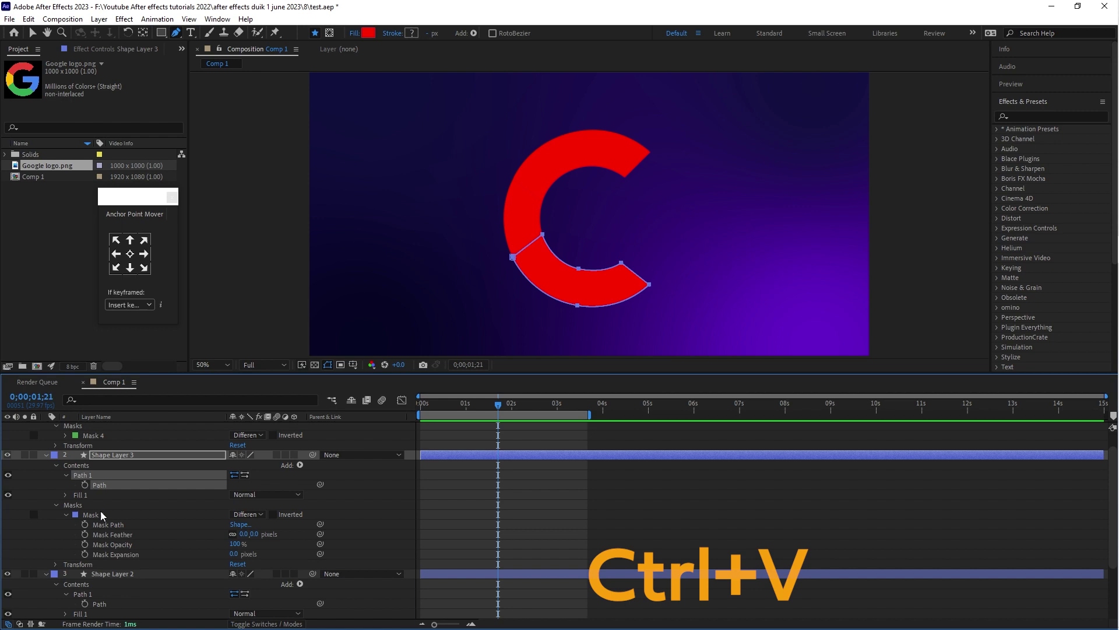
left_click(99, 505)
key("Delete")
Paste Mask 4's outline into Shape Layer 4's Path 1 and delete its mask.
scroll(97, 466, "up", 1)
left_click(82, 455)
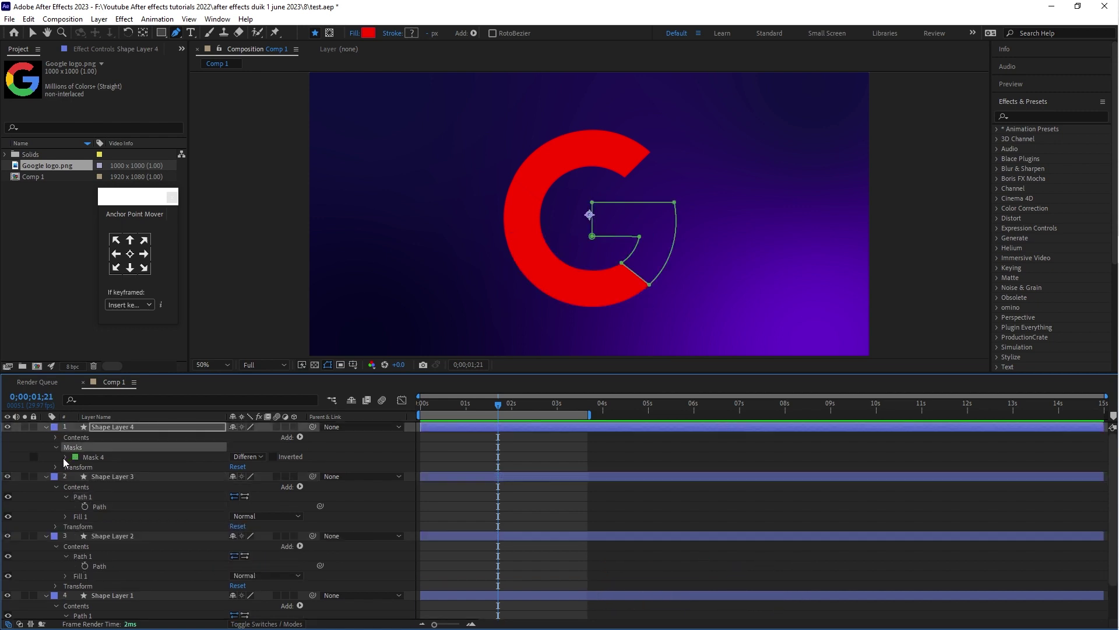
left_click(66, 456)
left_click(108, 467)
key("ctrl+c")
left_click(56, 437)
left_click(66, 446)
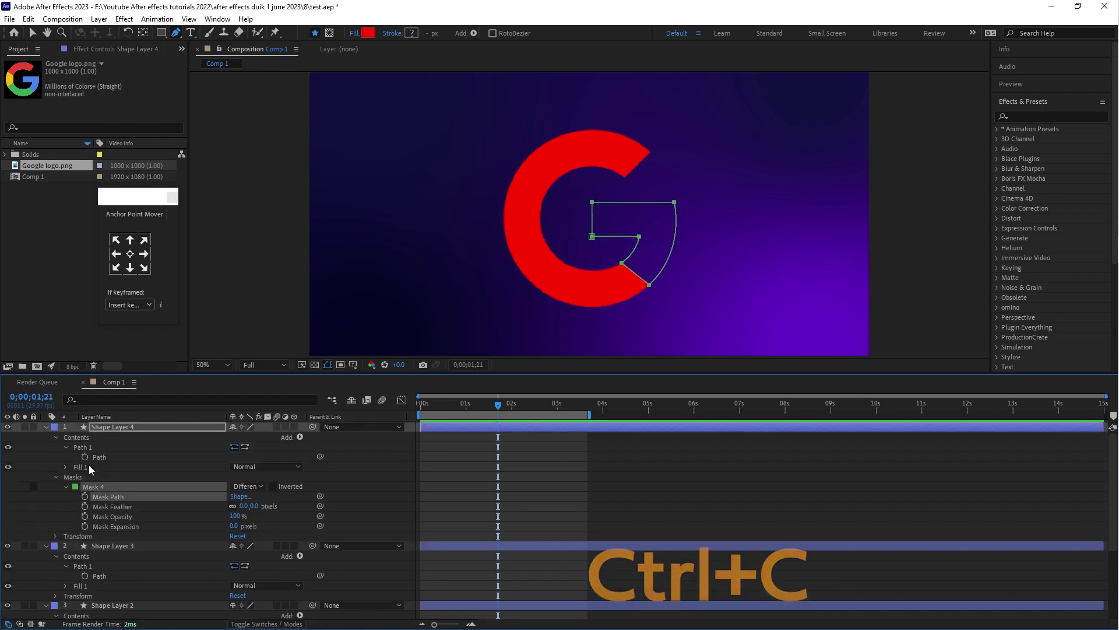
left_click(99, 457)
key("ctrl+v")
left_click(72, 476)
key("Delete")
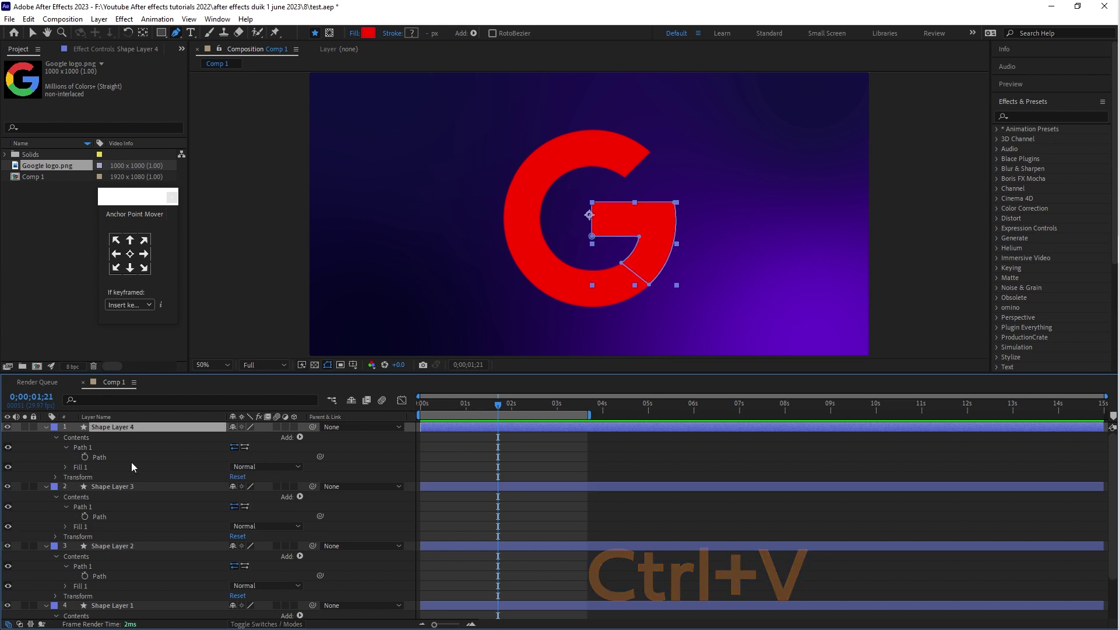
scroll(122, 473, "down", 2)
left_click(117, 526)
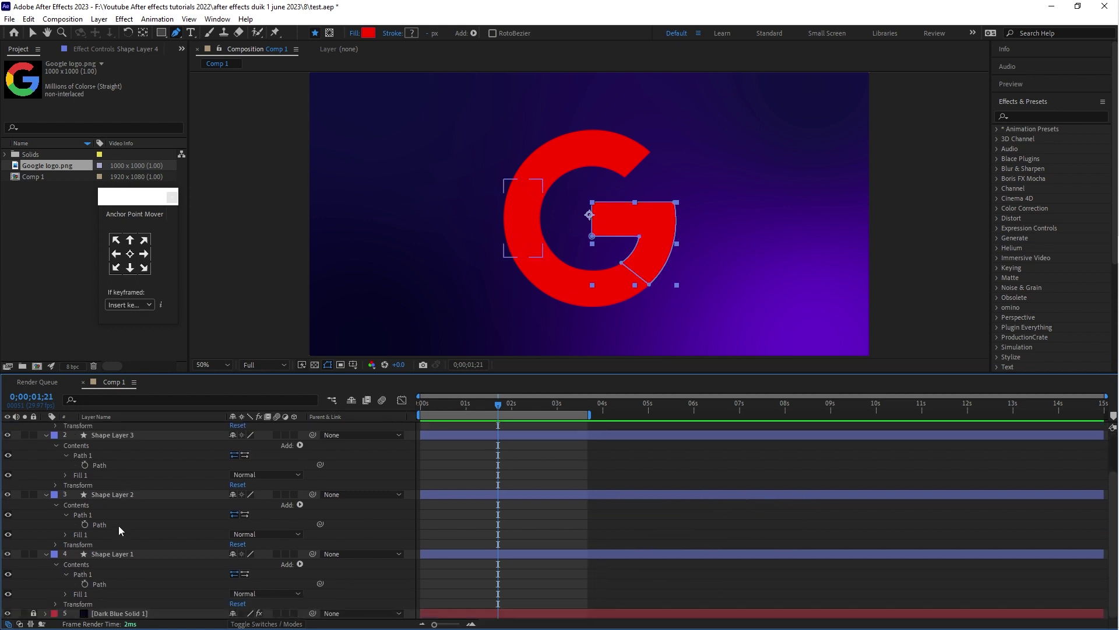
left_click(117, 555)
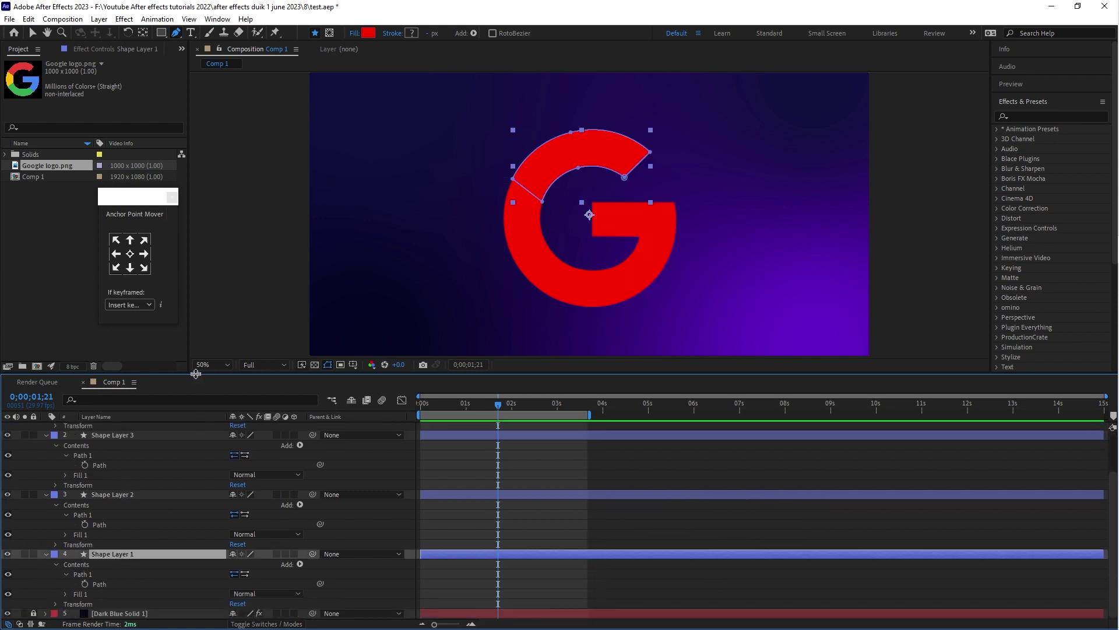
Fill Shape Layer 1's top arc with red sampled from the Google logo.
left_click_drag(199, 374, 200, 335)
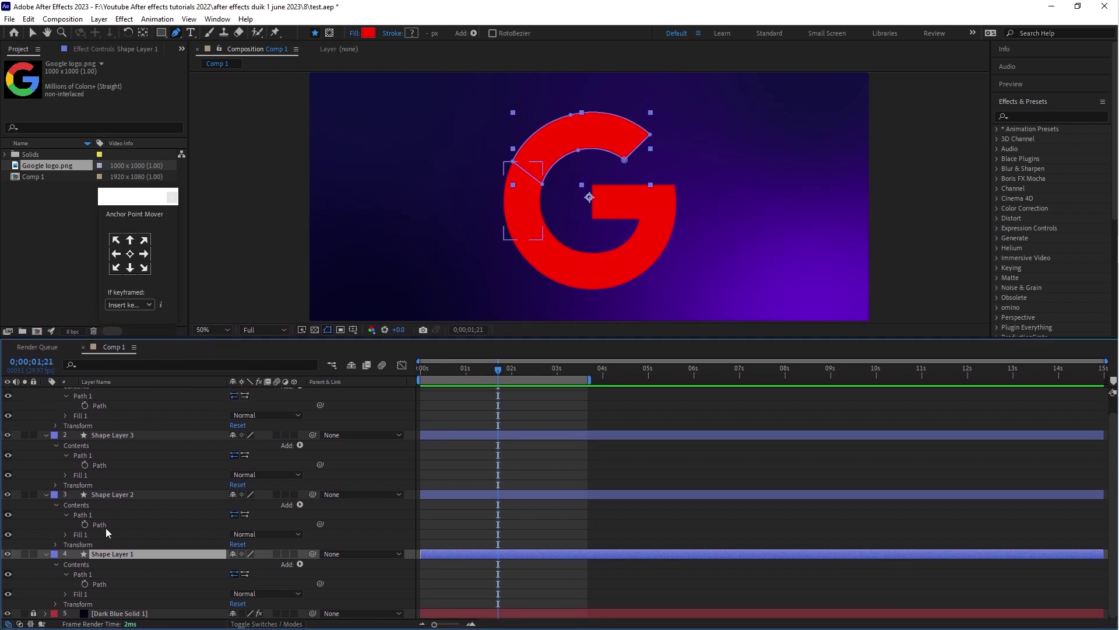
scroll(106, 527, "up", 1)
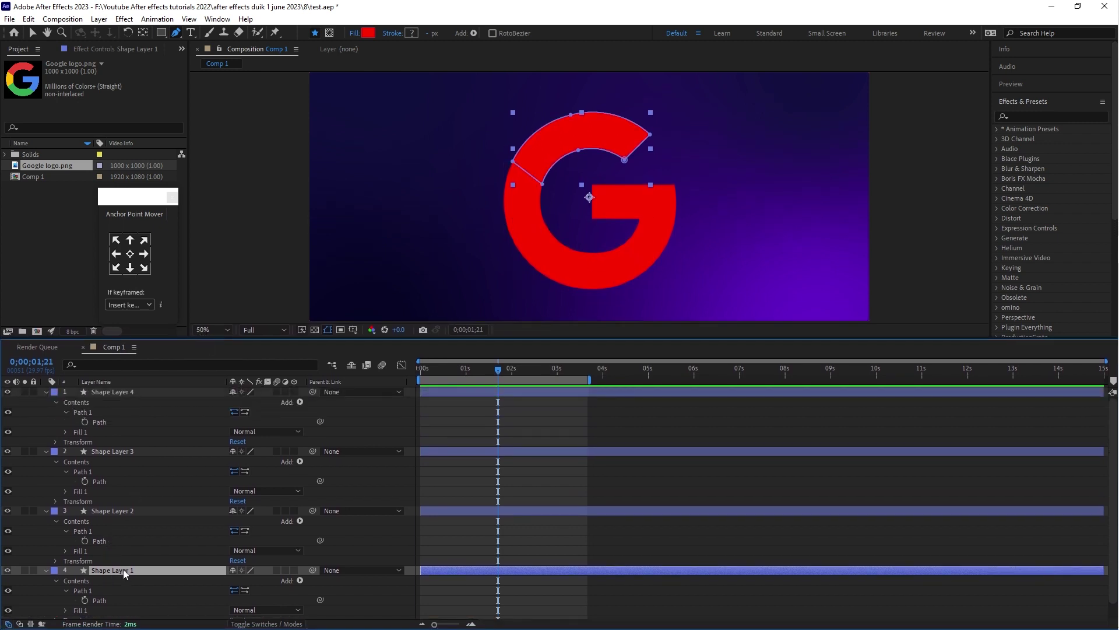
left_click(369, 34)
left_click_drag(252, 164, 347, 151)
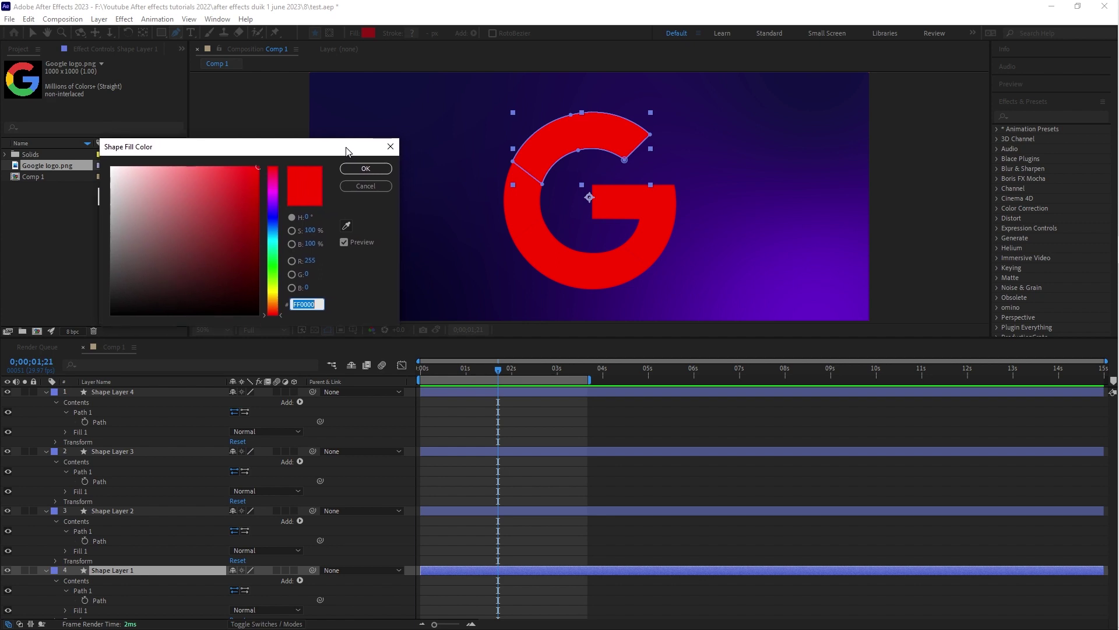
left_click(346, 226)
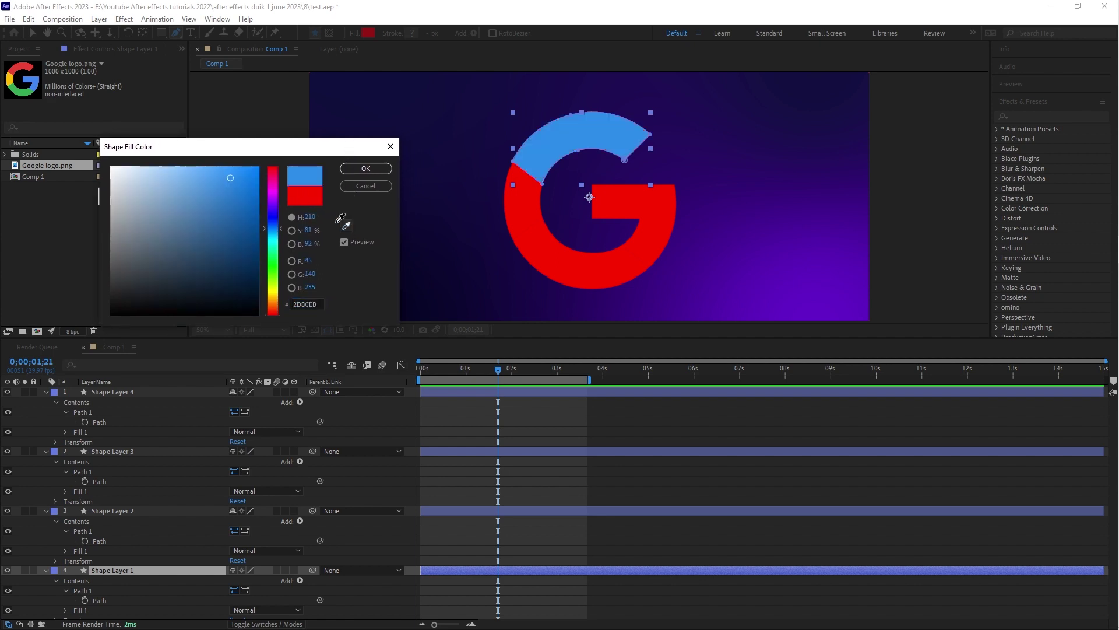
left_click(30, 64)
left_click(366, 168)
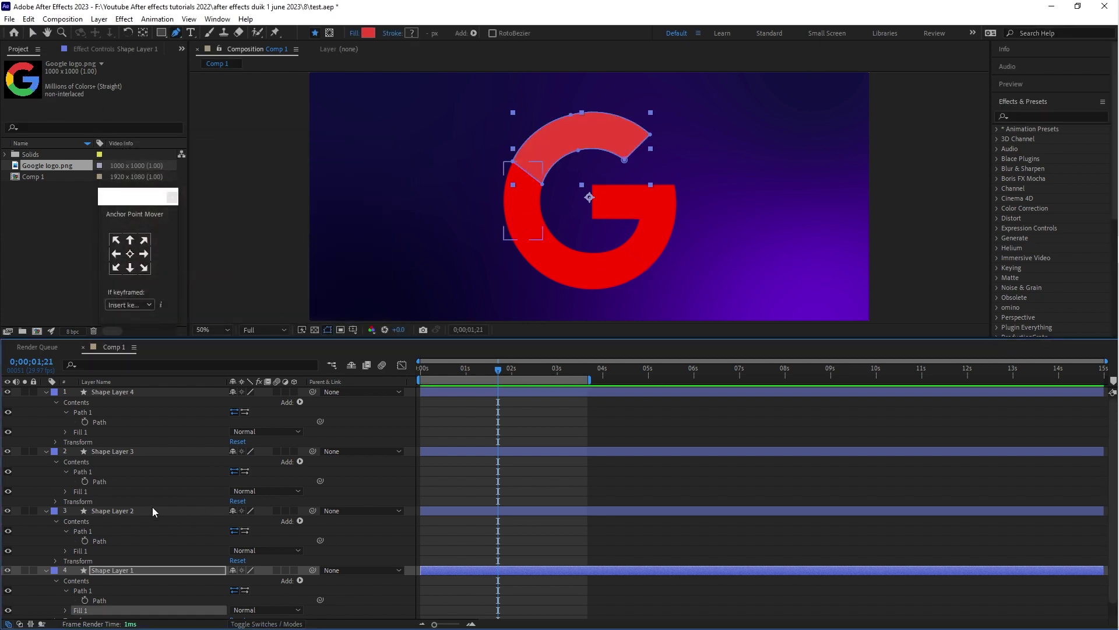
Fill Shape Layer 2's left arc with yellow sampled from the logo.
left_click(149, 512)
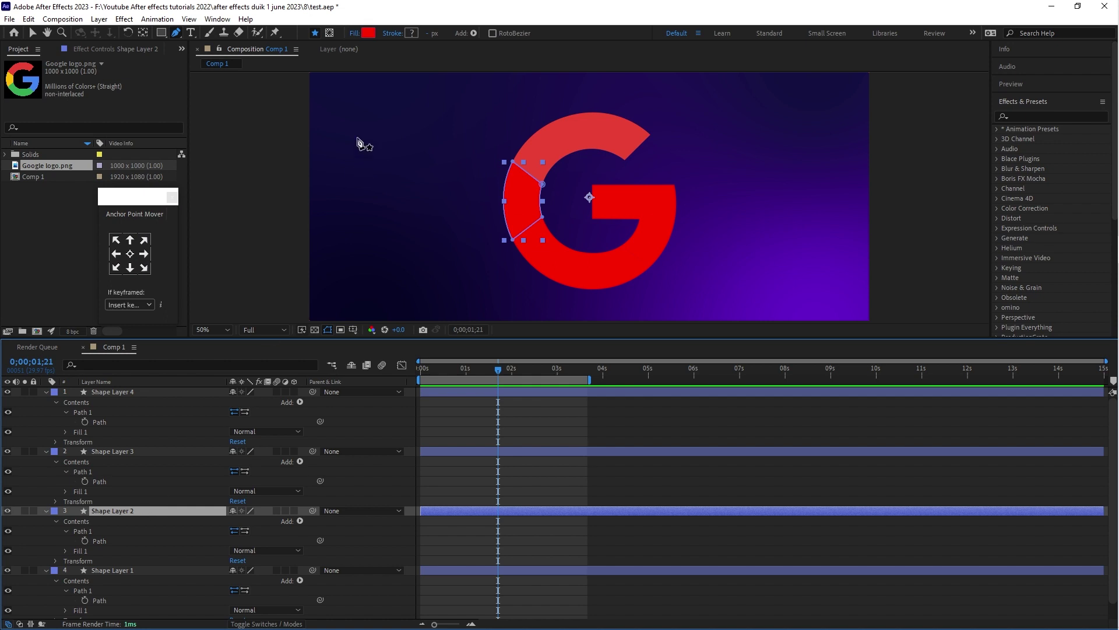
left_click(369, 33)
left_click(346, 226)
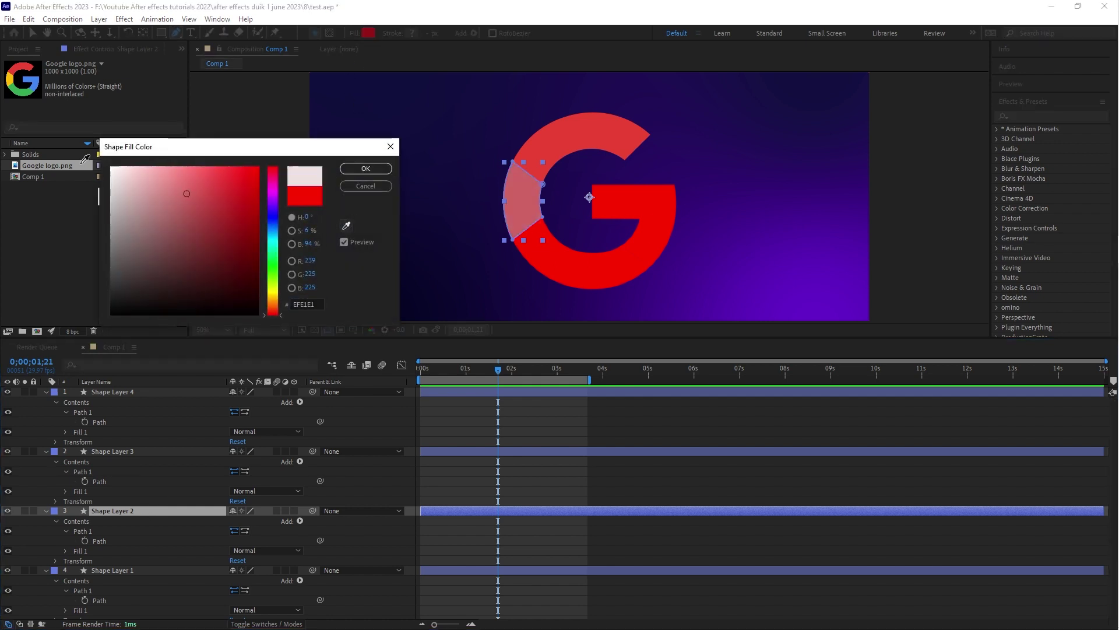
left_click(18, 92)
left_click(351, 170)
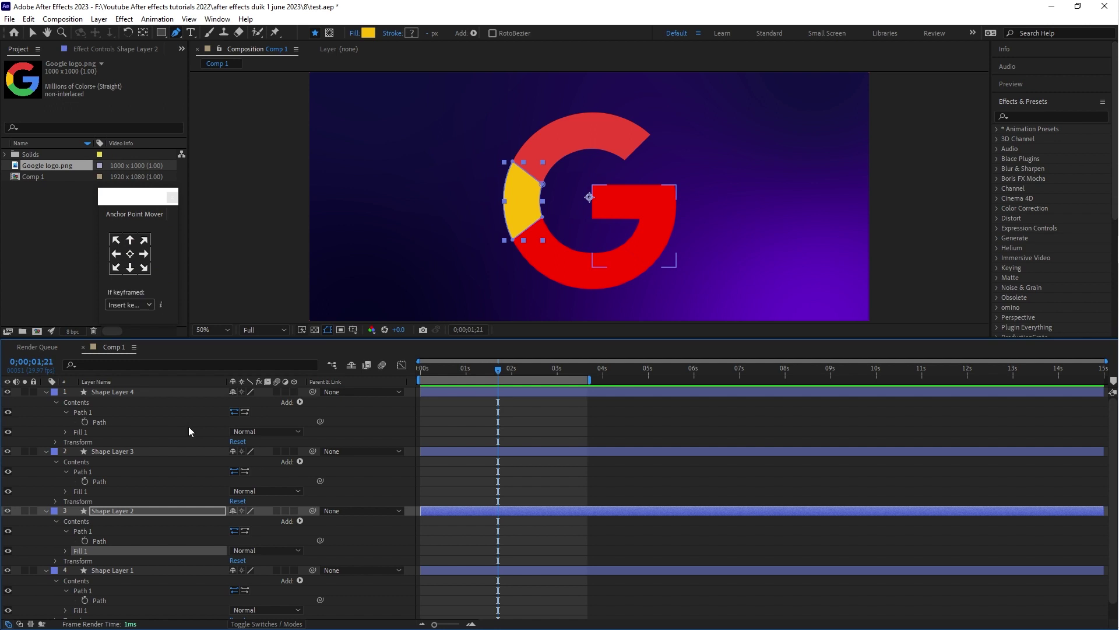
Fill Shape Layer 3's bottom arc with green 34A853 sampled from the logo.
left_click(133, 452)
left_click(369, 33)
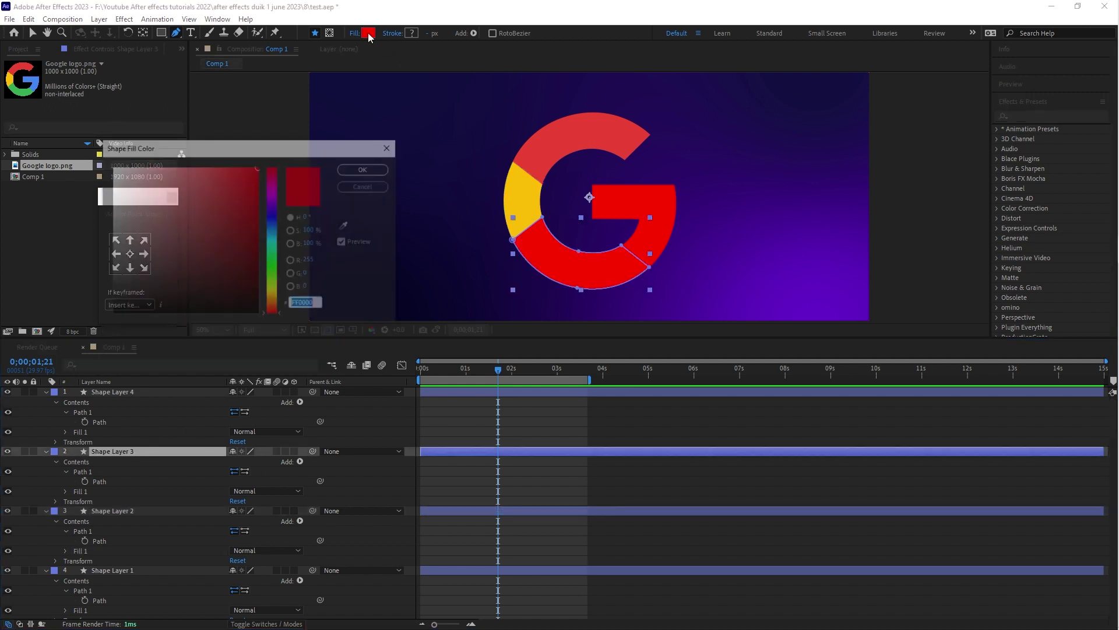
left_click(347, 225)
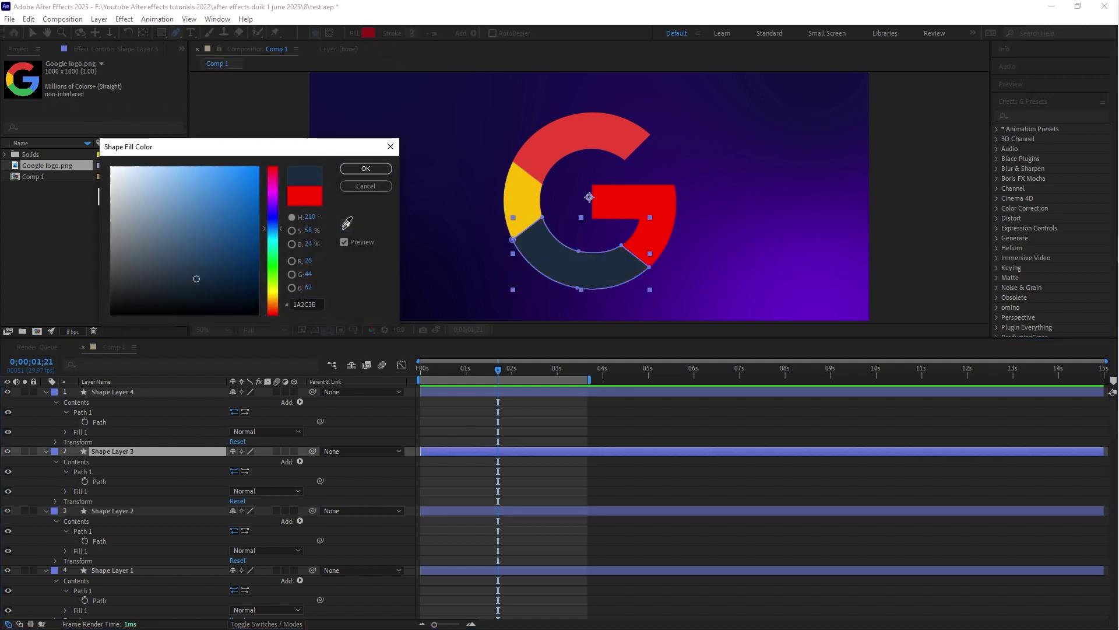
left_click(30, 88)
left_click(366, 169)
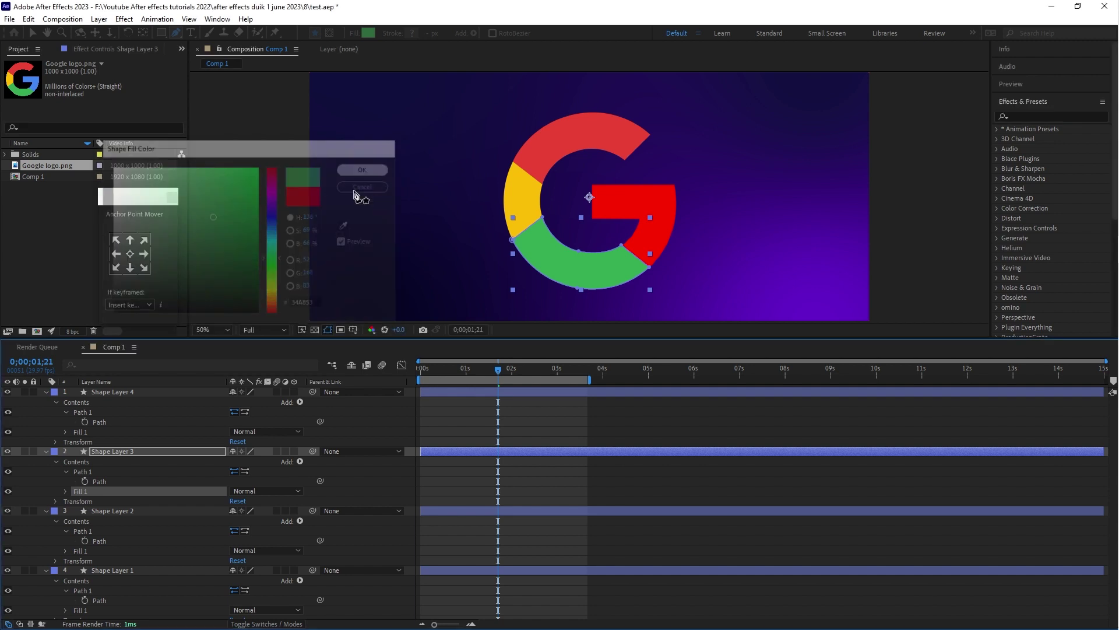
Fill Shape Layer 4's crossbar with blue 4285F4 sampled from the logo, then select all layers.
left_click(155, 392)
left_click(368, 33)
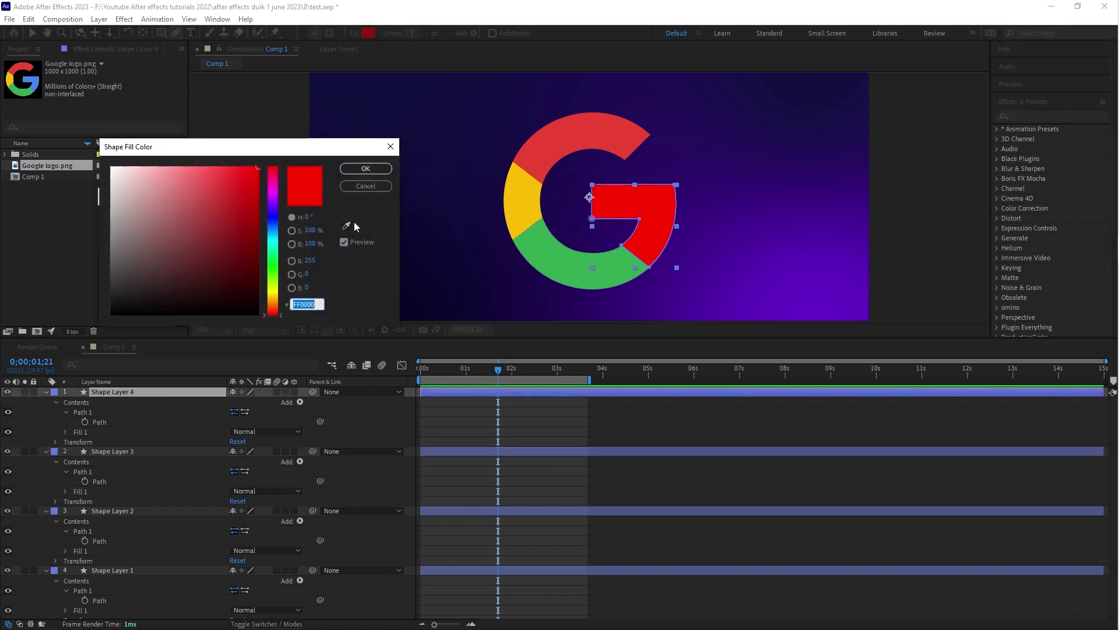
left_click(347, 225)
left_click(39, 80)
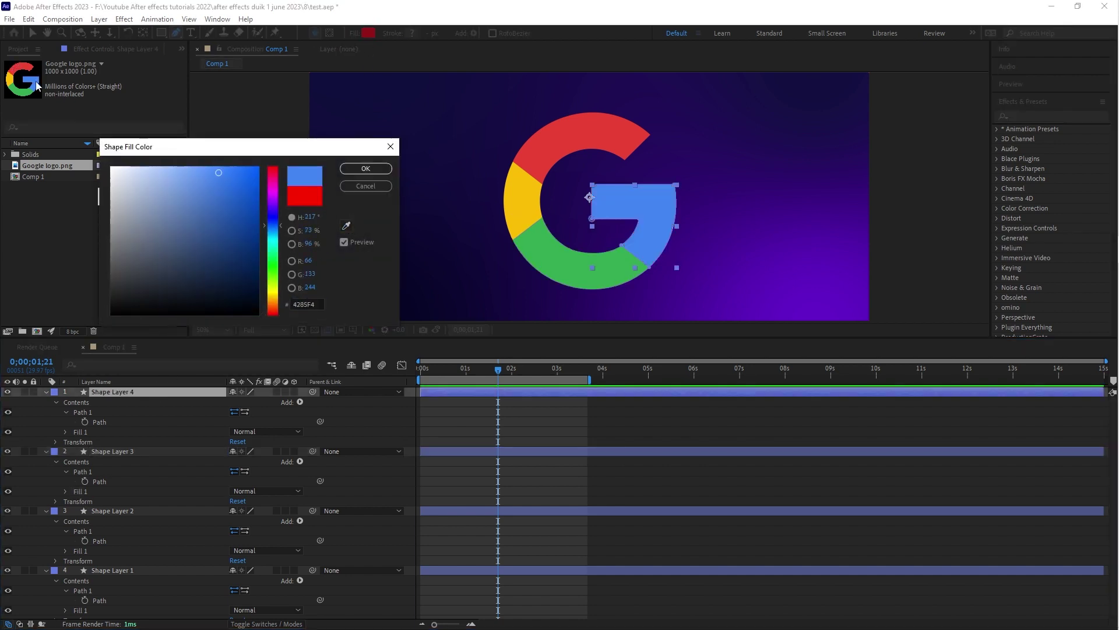
left_click(366, 168)
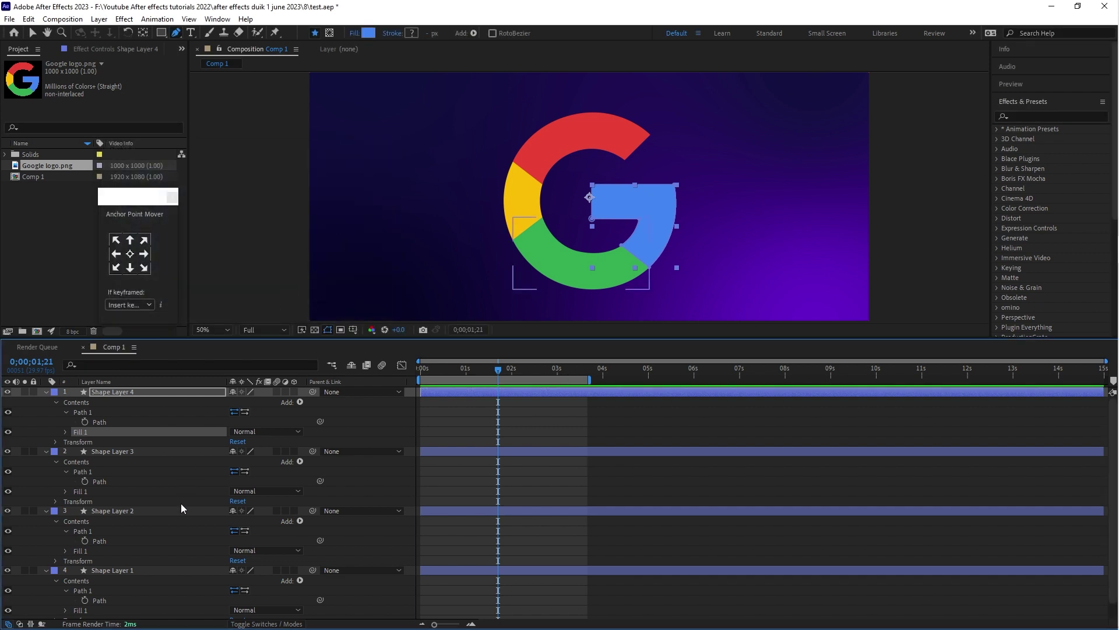
key("ctrl+a")
Collapse the layers, enlarge the viewer, and choose Cinema 4D as Comp 1's 3D renderer.
key("u")
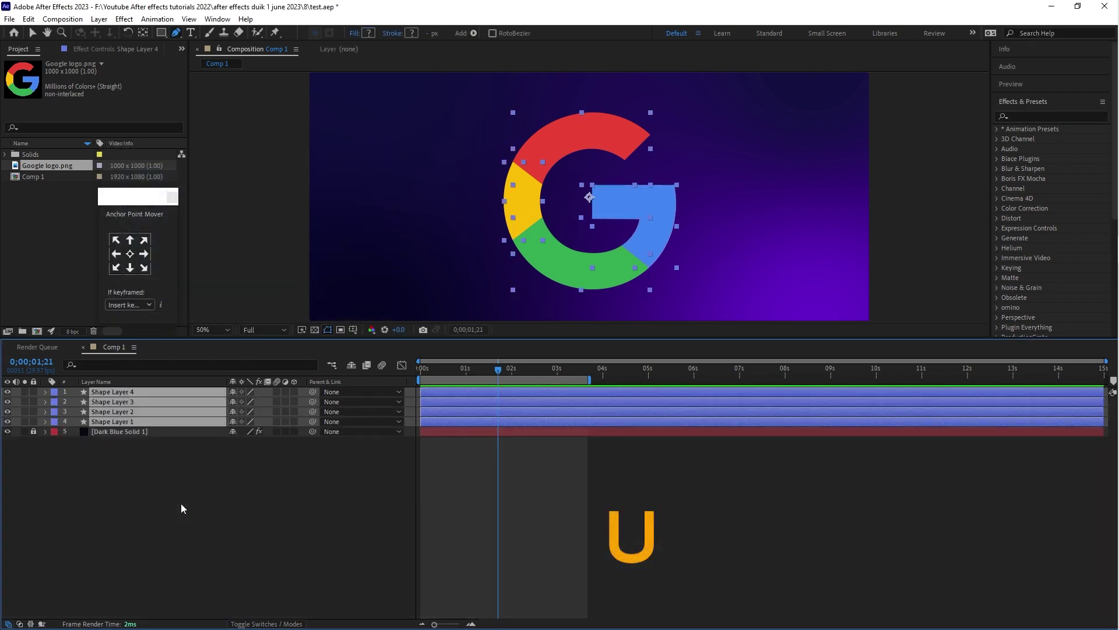
left_click(267, 511)
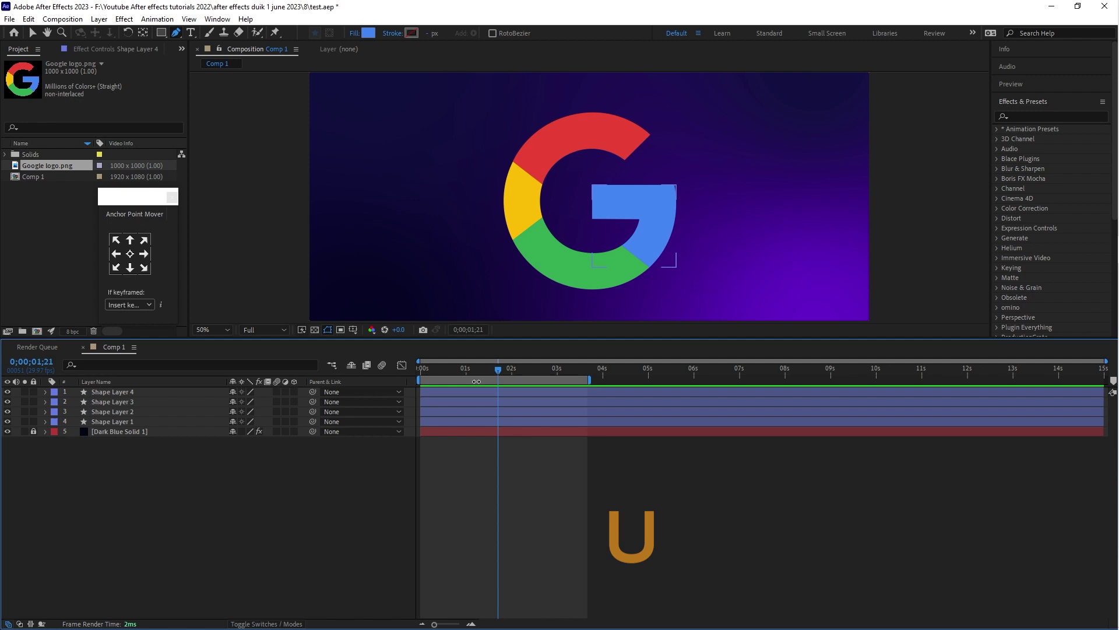
left_click_drag(487, 341, 490, 415)
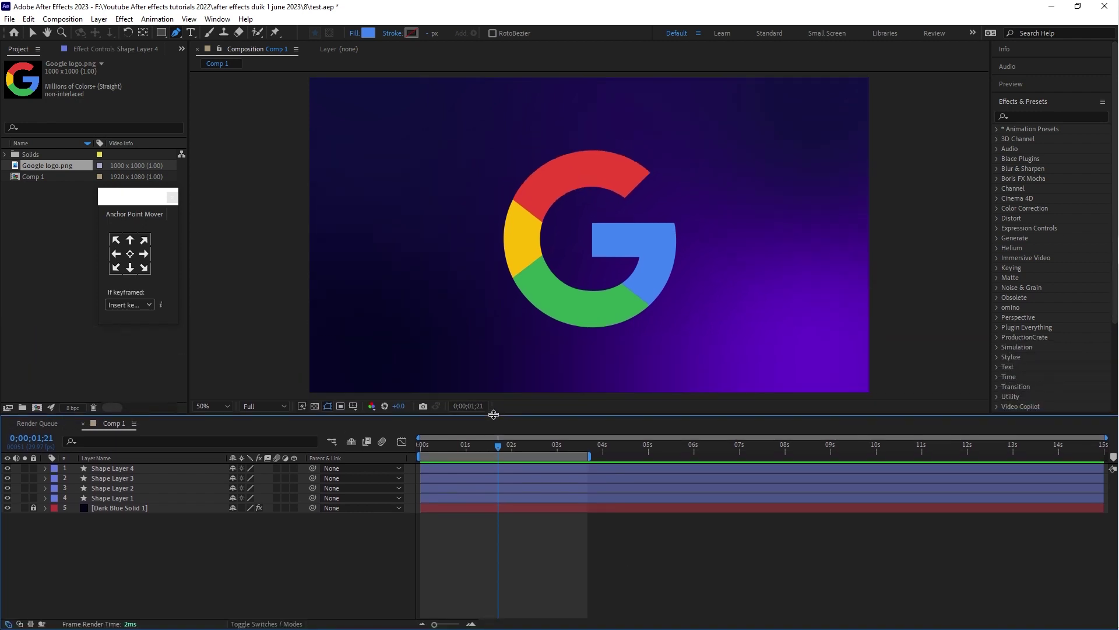
left_click(62, 18)
left_click(82, 50)
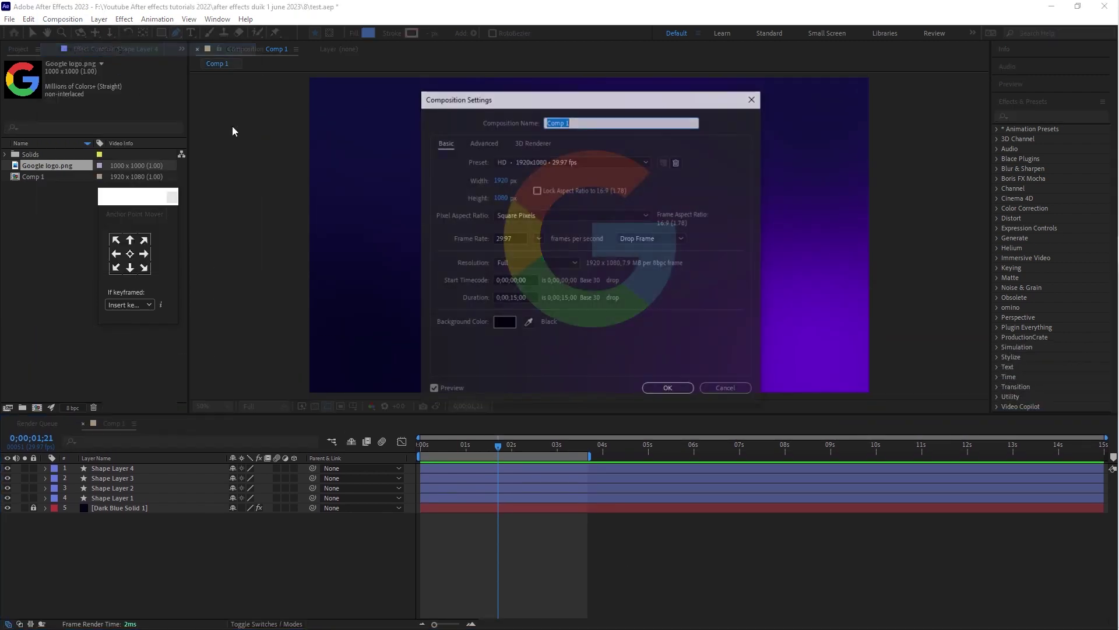
left_click(540, 142)
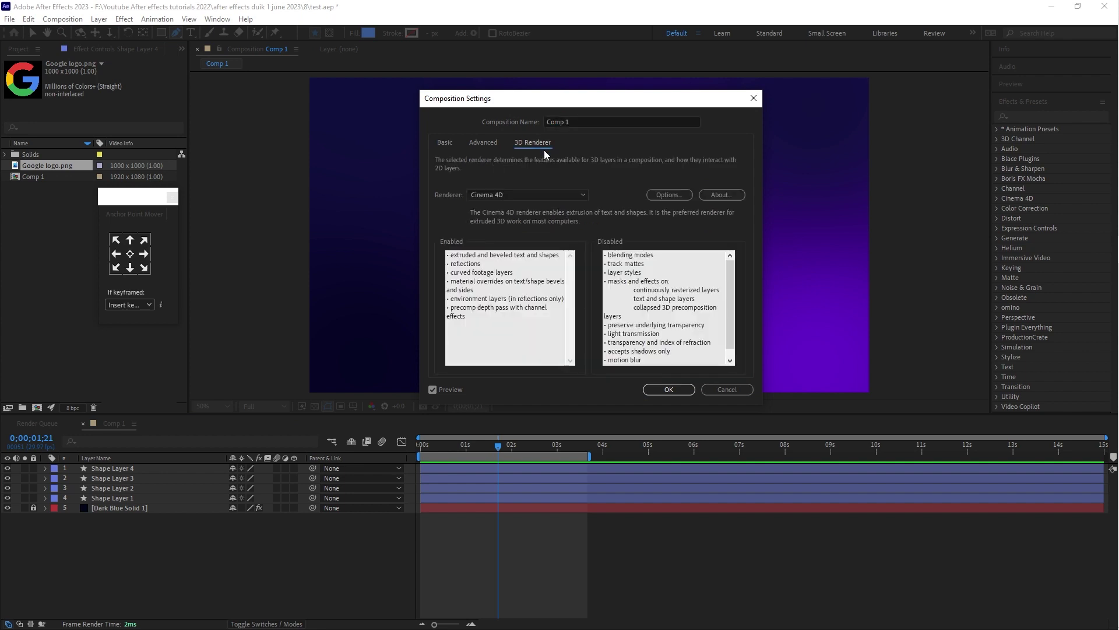
left_click(559, 195)
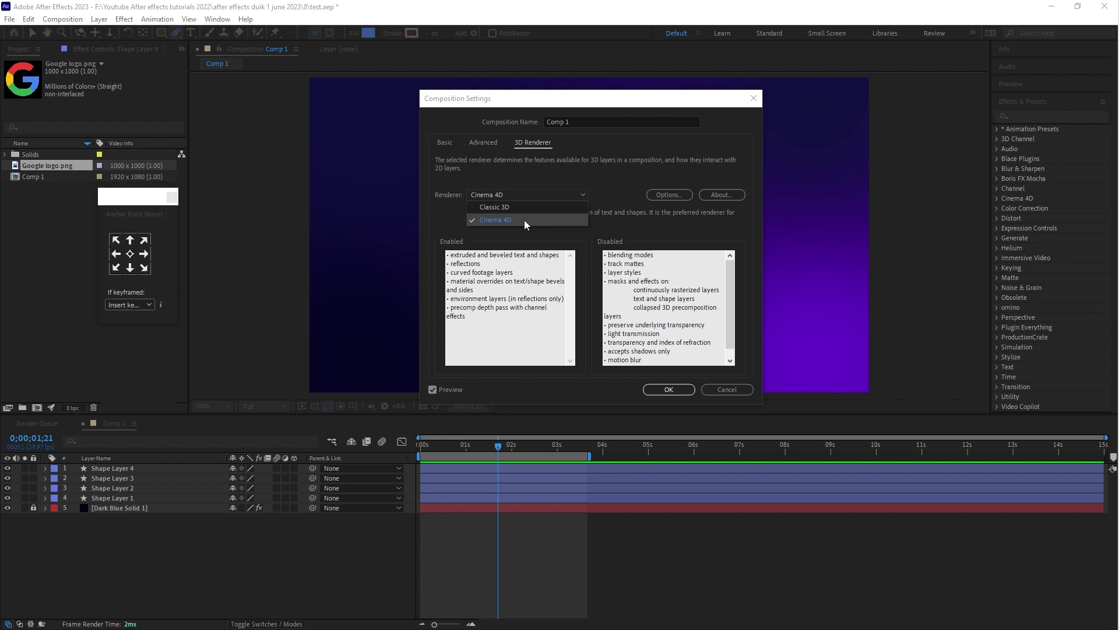
left_click(524, 219)
left_click(665, 391)
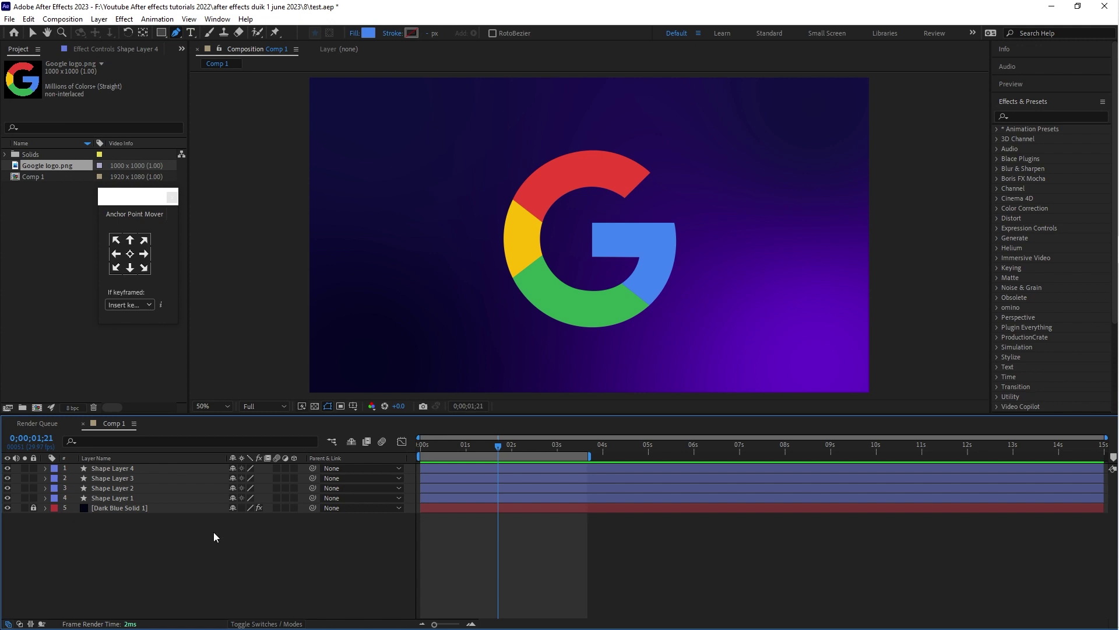
left_click(140, 498)
Make Shape Layers 1–4 into 3D layers.
left_click(145, 469, "shift")
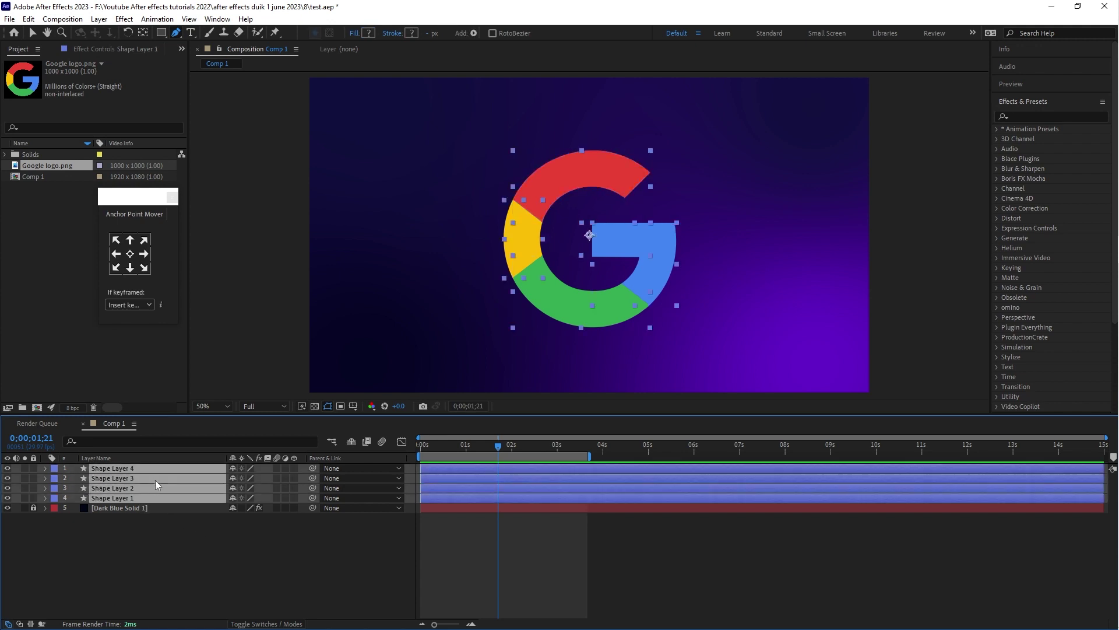
left_click(294, 468)
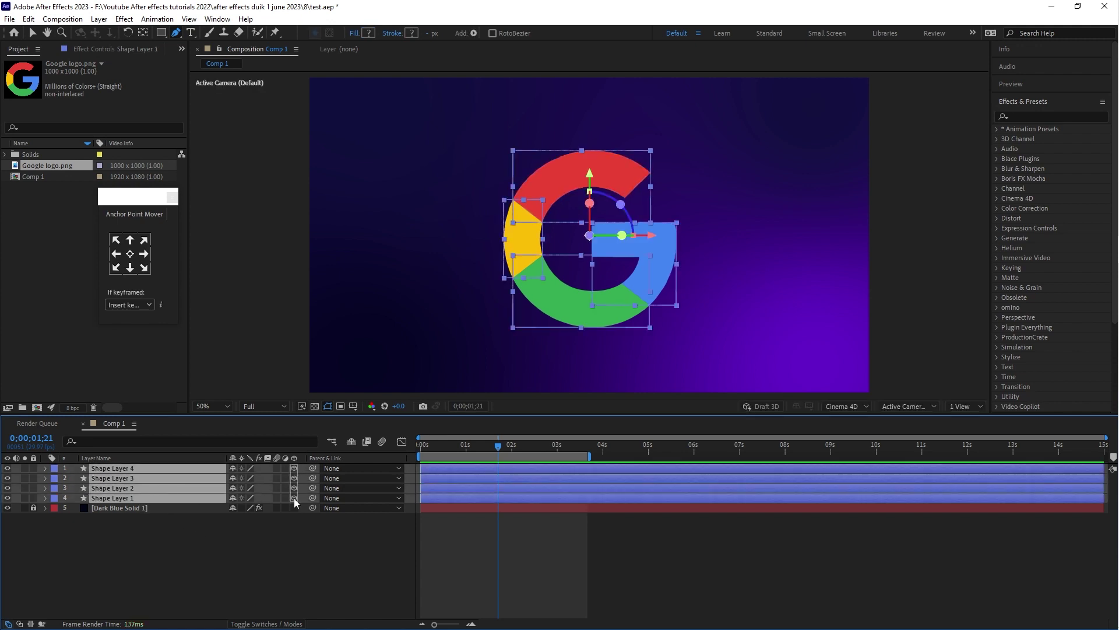
left_click(295, 518)
Add Camera 1 as a Two-Node camera with the 50mm lens preset.
right_click(288, 519)
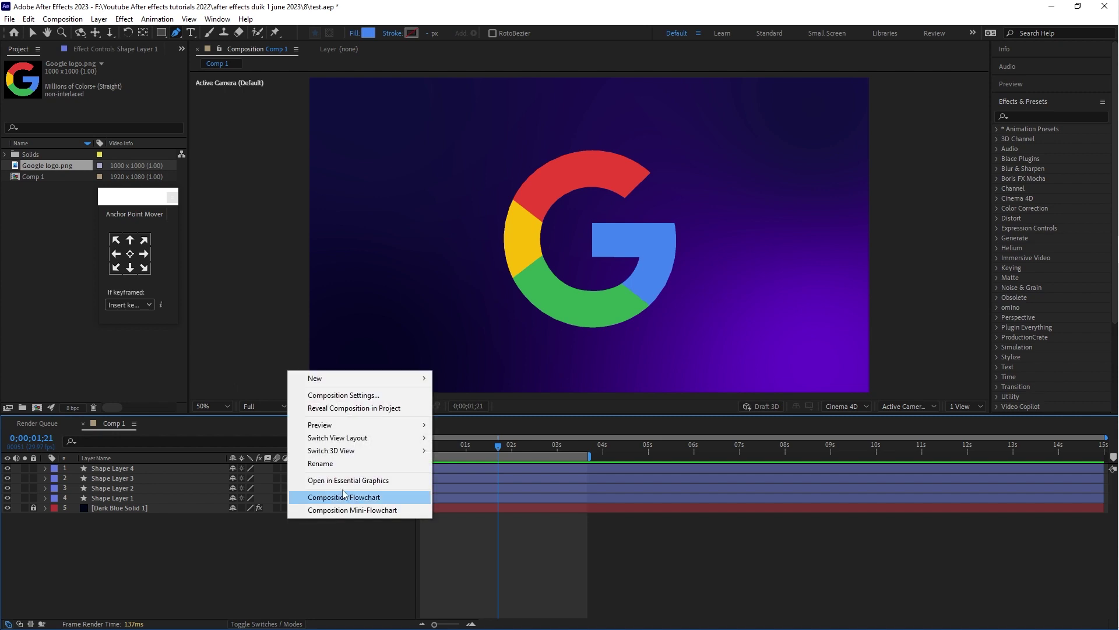
mouse_move(402, 378)
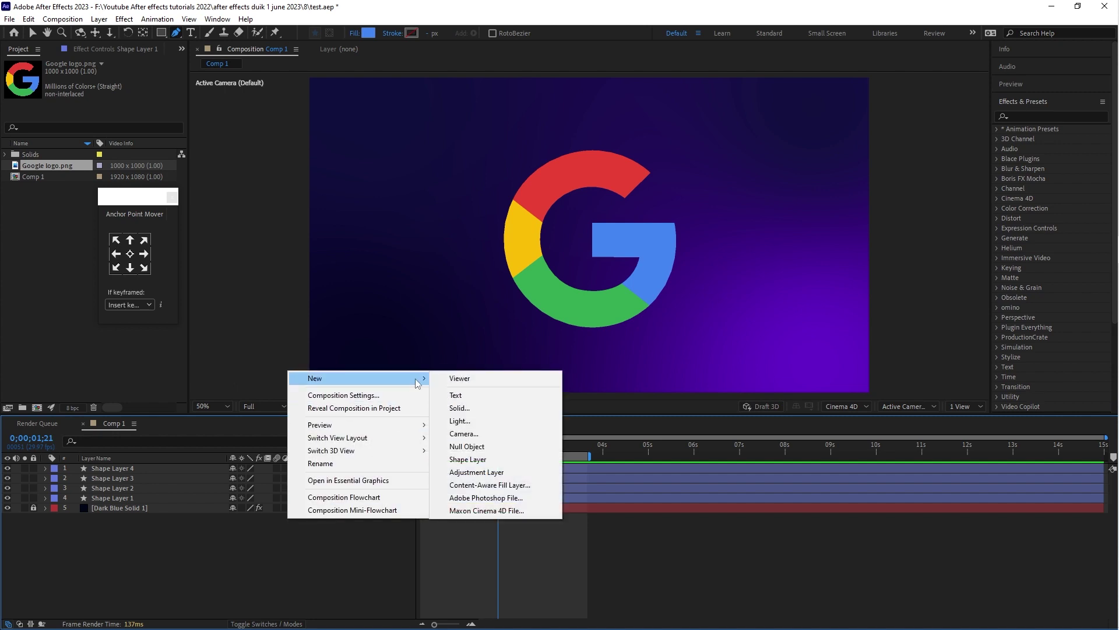
left_click(491, 433)
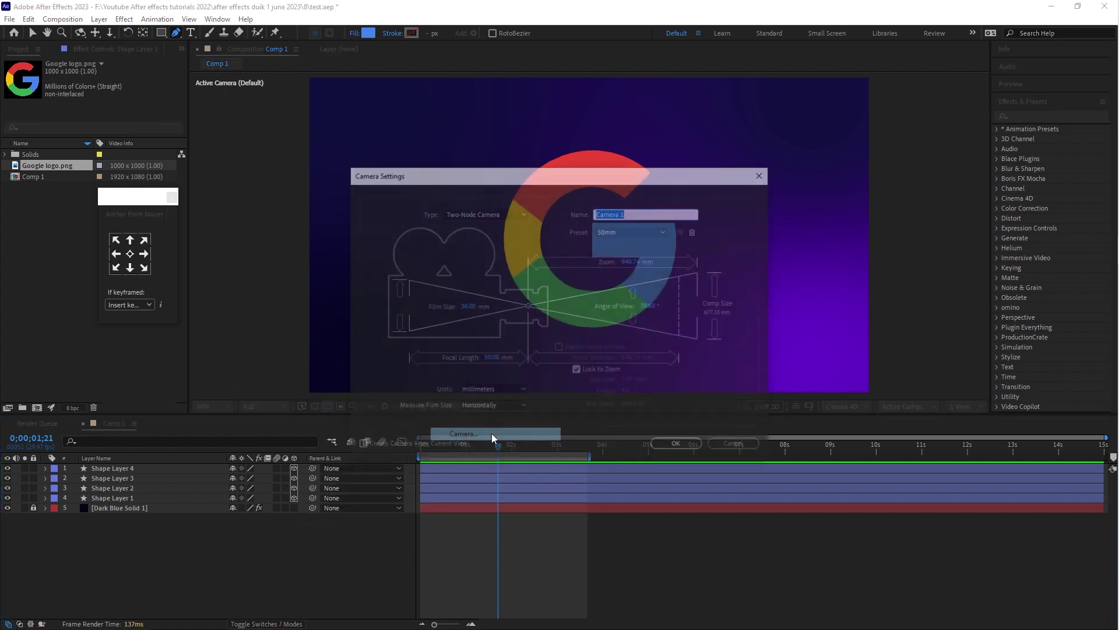
left_click(501, 214)
left_click(502, 240)
left_click(648, 228)
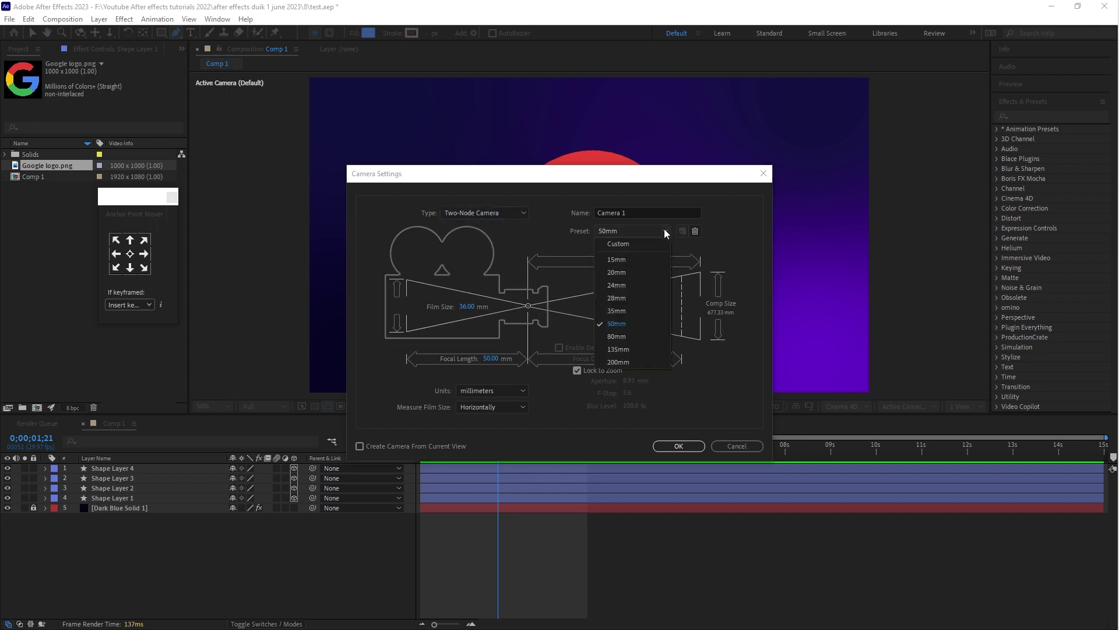
left_click(628, 327)
left_click(668, 444)
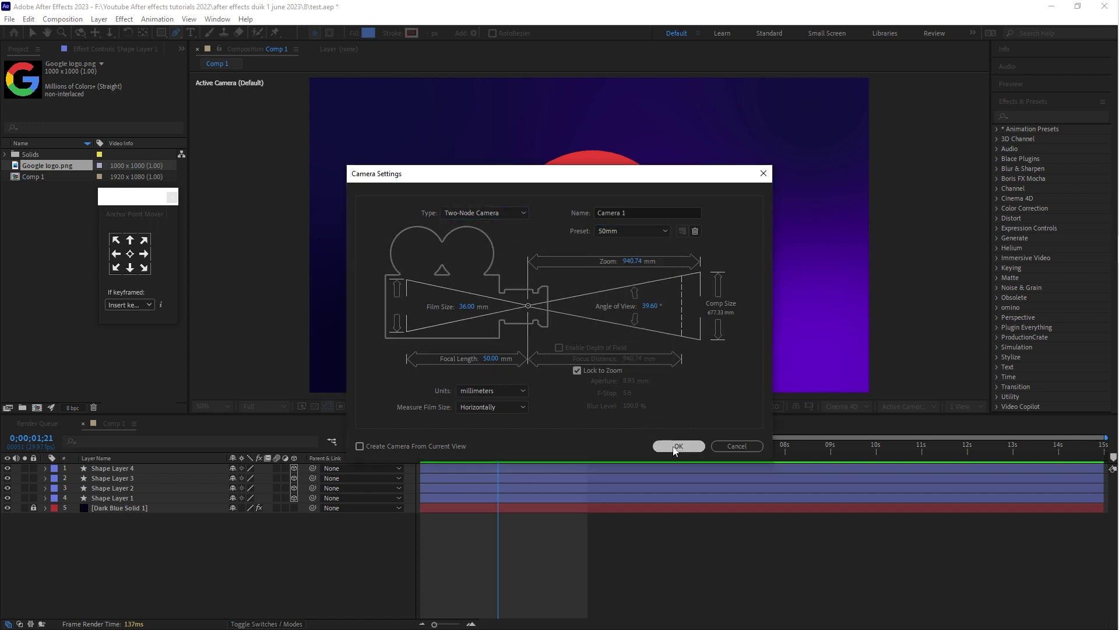
Add a new null object, Null 2, and make it a 3D layer.
right_click(292, 536)
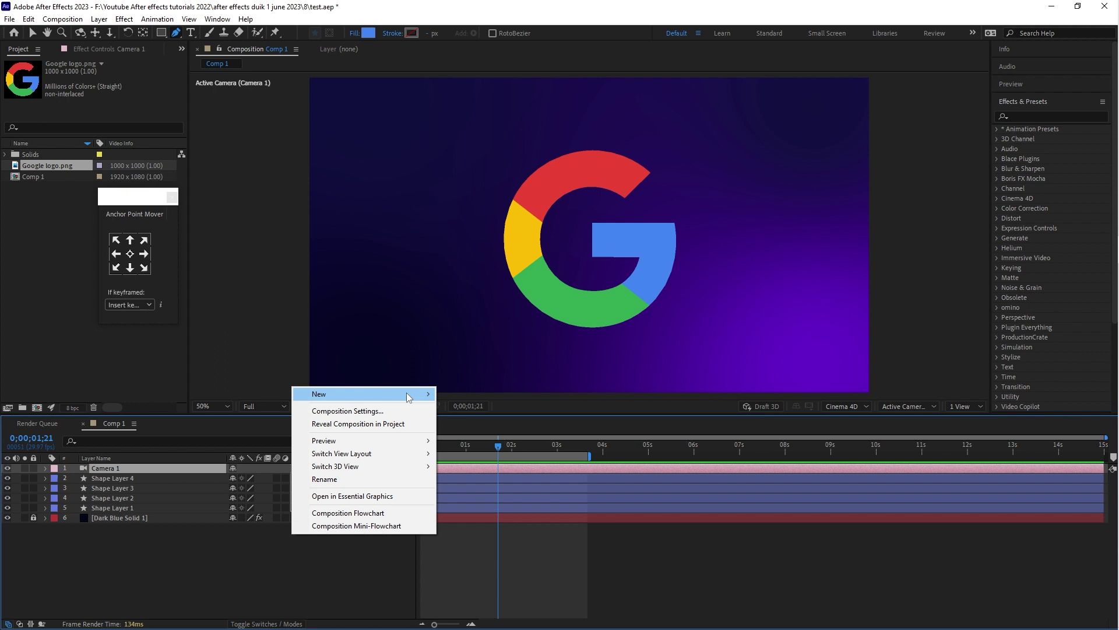
mouse_move(412, 393)
left_click(499, 463)
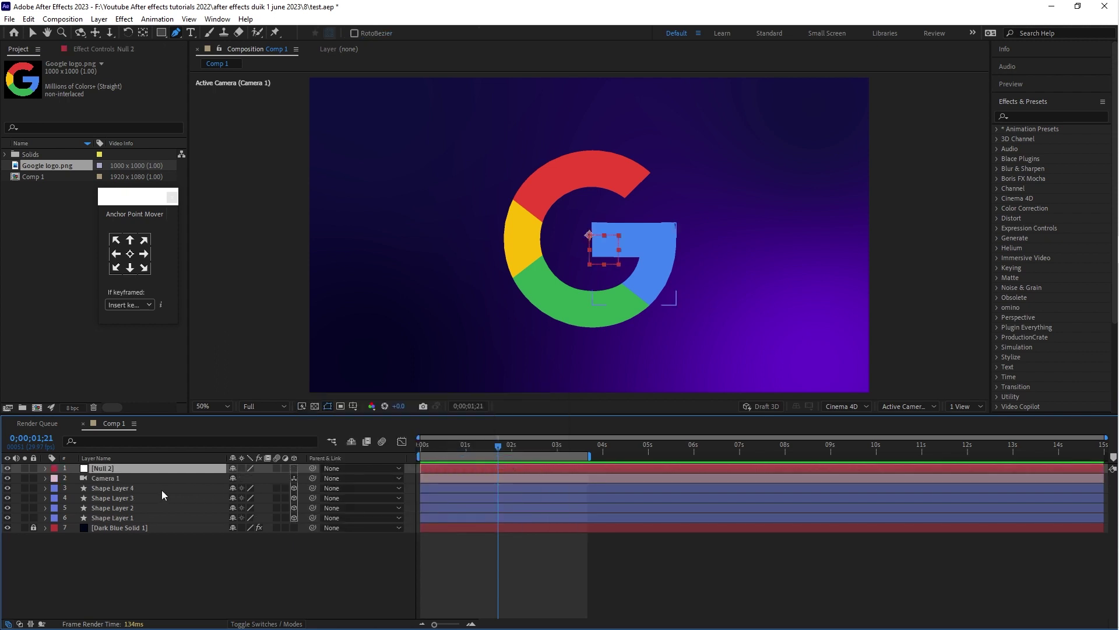
left_click(295, 469)
Parent Camera 1 to Null 2 and test-scrub Null 2's Y Rotation.
left_click(297, 478)
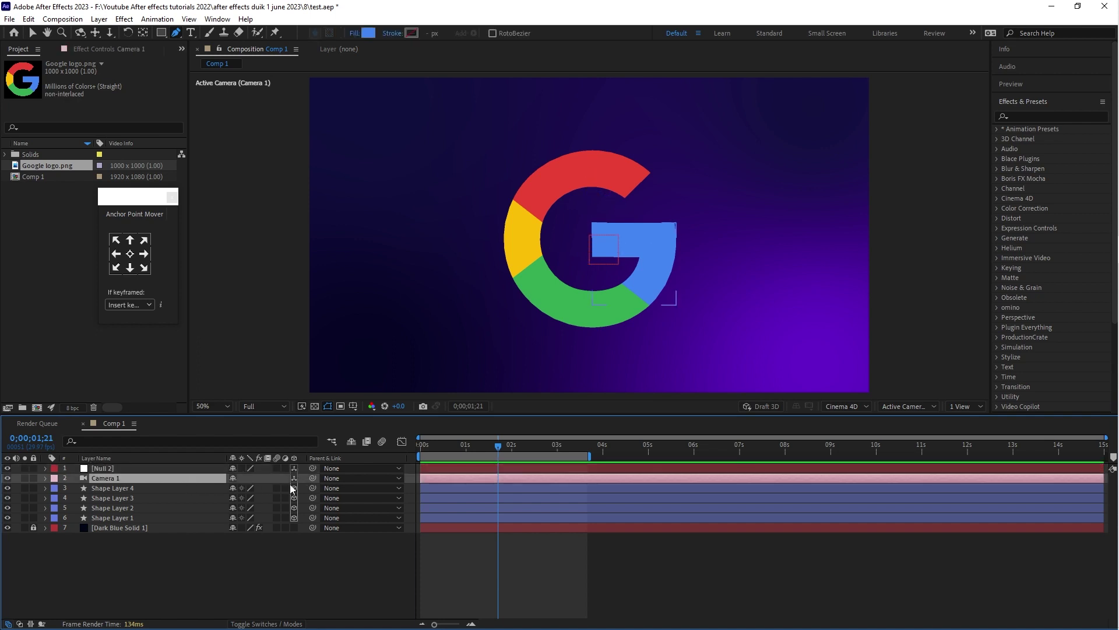
left_click_drag(312, 478, 142, 469)
key("r")
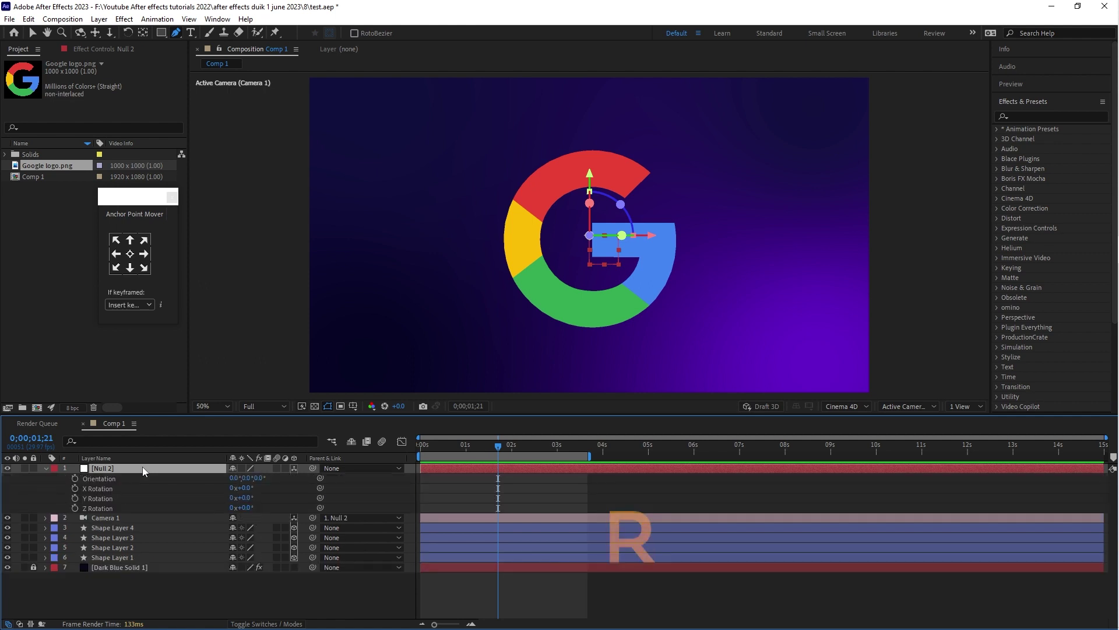
mouse_move(247, 498)
left_mouse_down()
mouse_move(294, 495)
mouse_move(246, 503)
left_mouse_up()
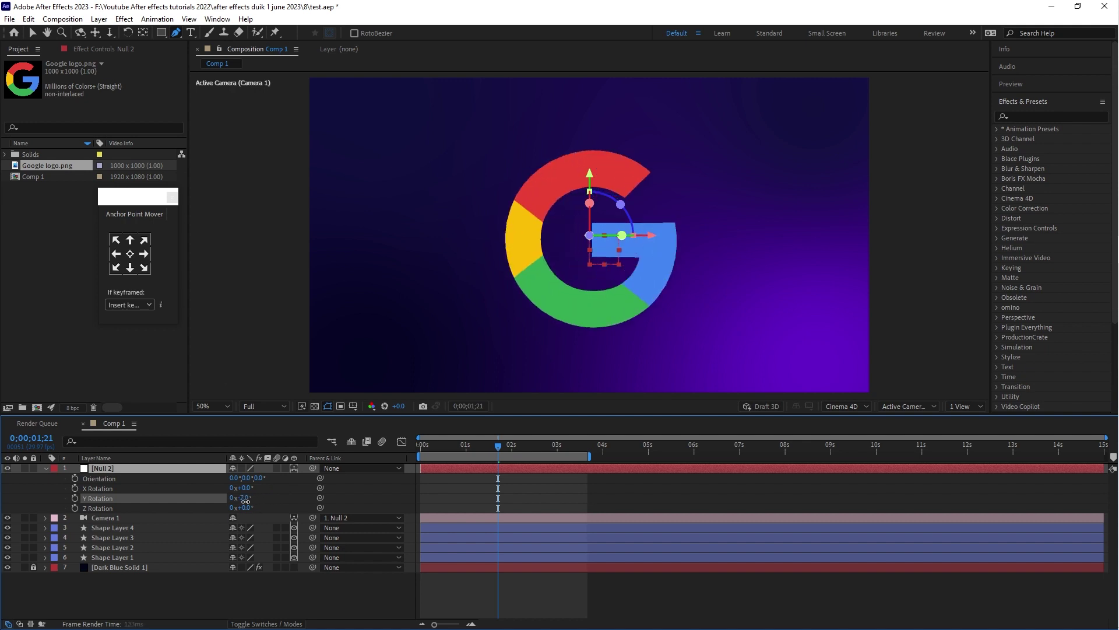
Select Shape Layers 1–4 and reveal their Geometry Options in a taller timeline.
left_click(127, 528)
left_click(130, 556, "shift")
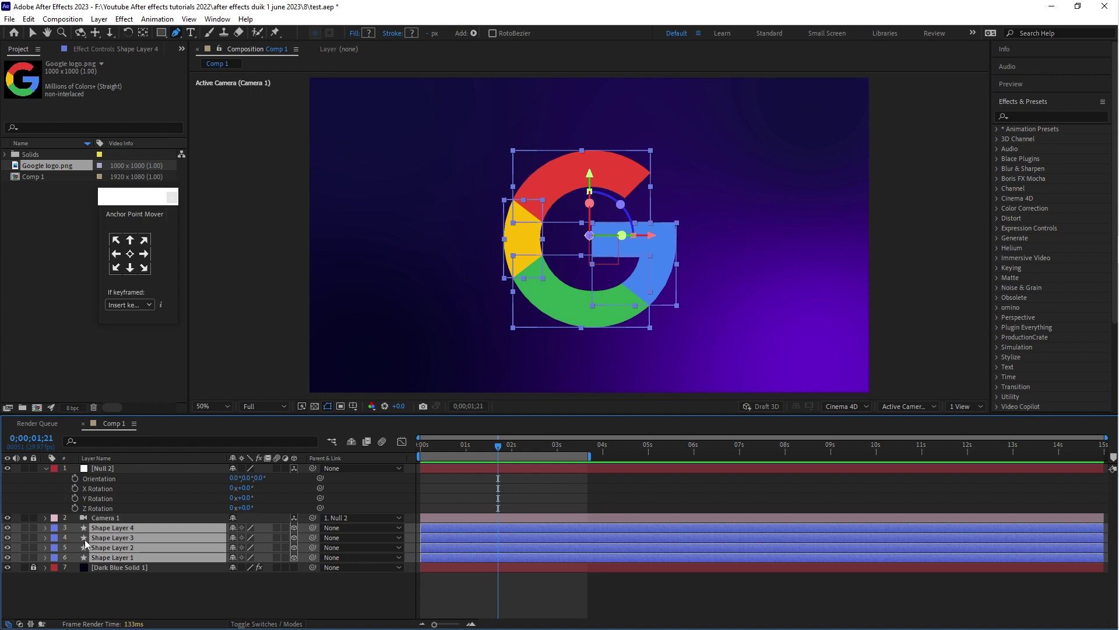
left_click(45, 528)
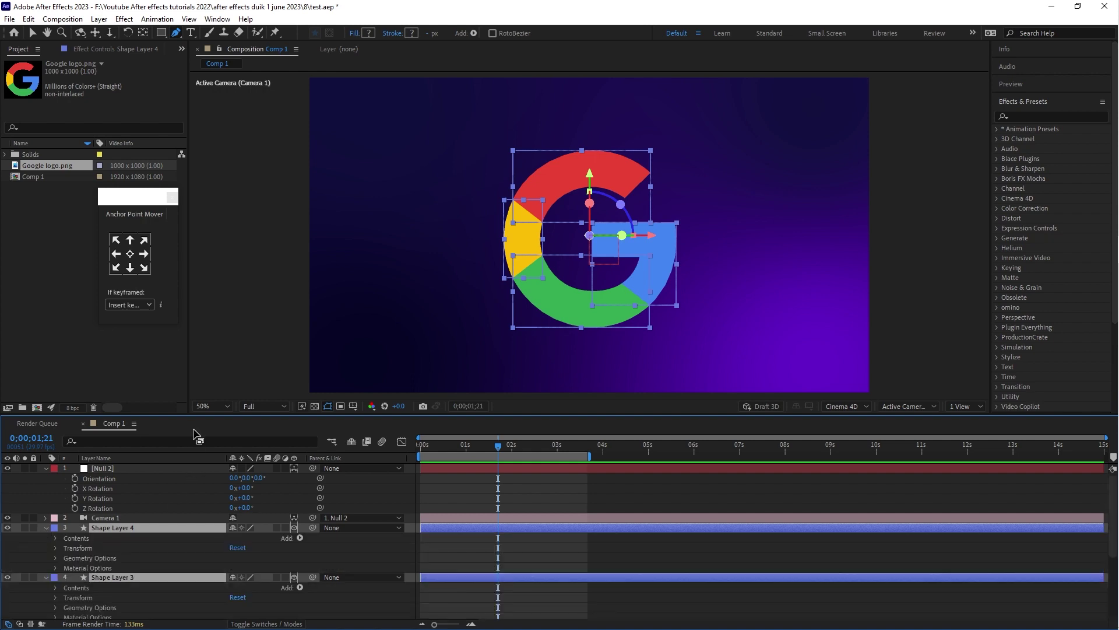
left_click_drag(187, 419, 198, 363)
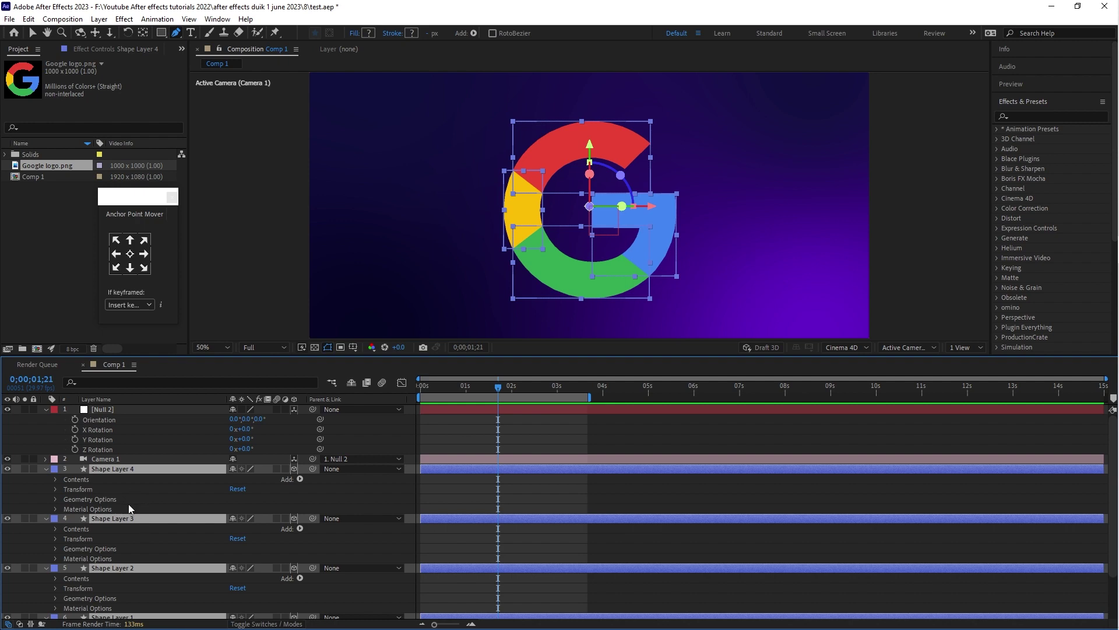
left_click(54, 499)
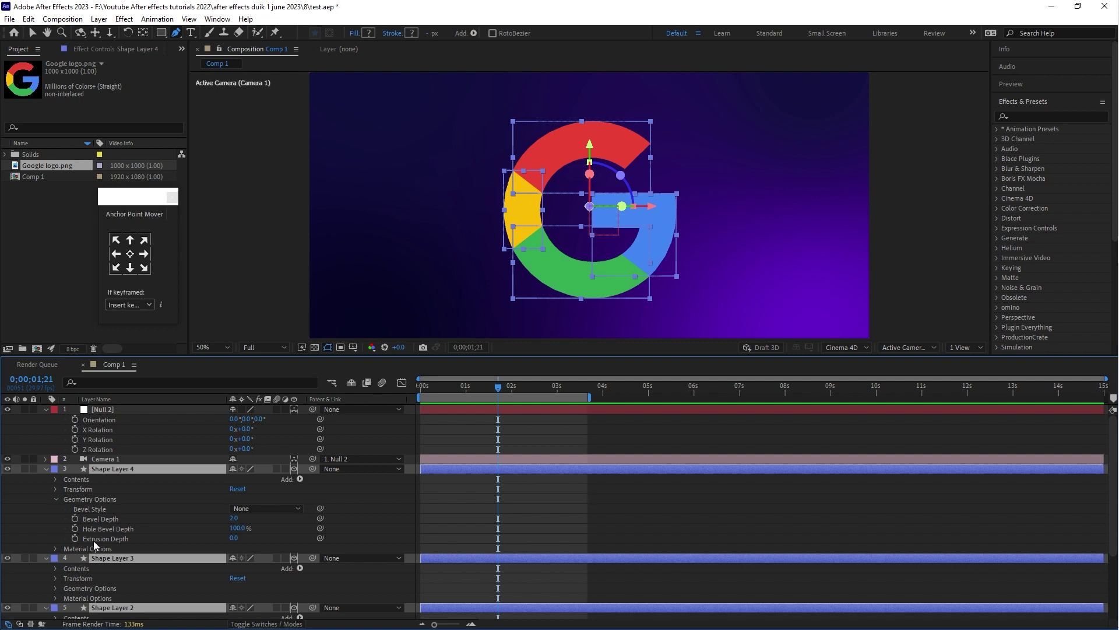
Set Extrusion Depth 115, Bevel Depth 7 and Bevel Style Convex.
left_click(234, 536)
type("115")
key("Return")
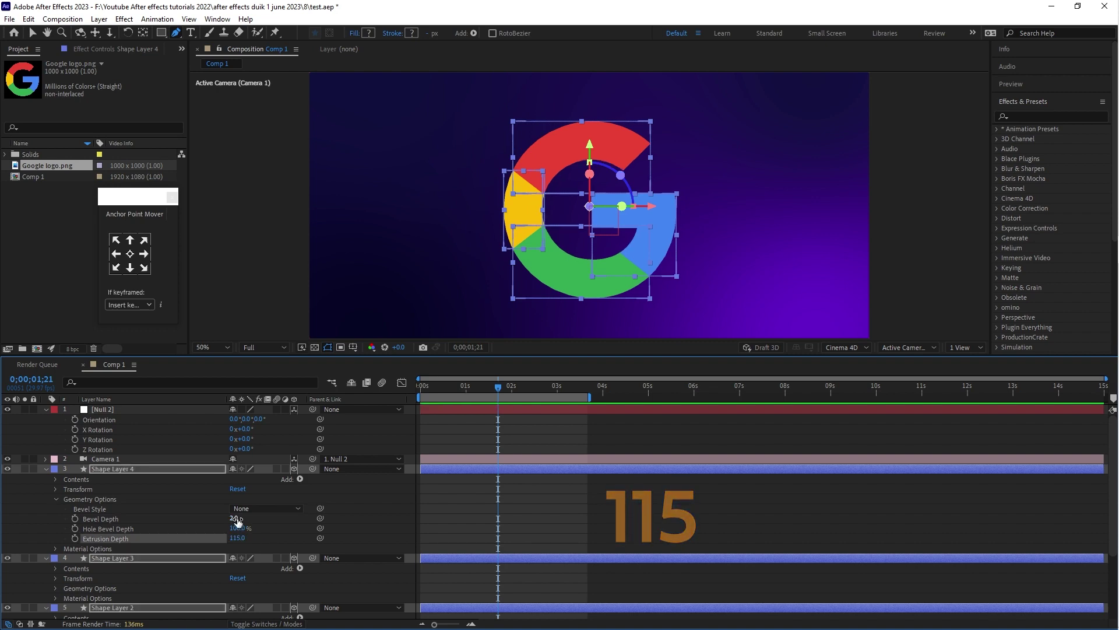
left_click(235, 519)
type("7")
key("Return")
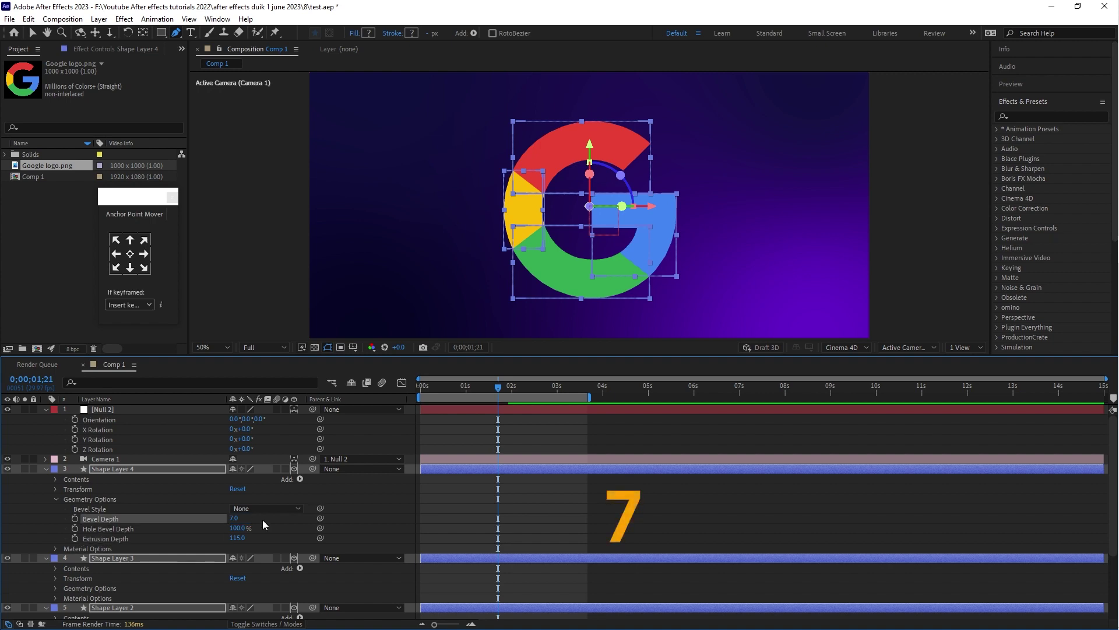
left_click(284, 510)
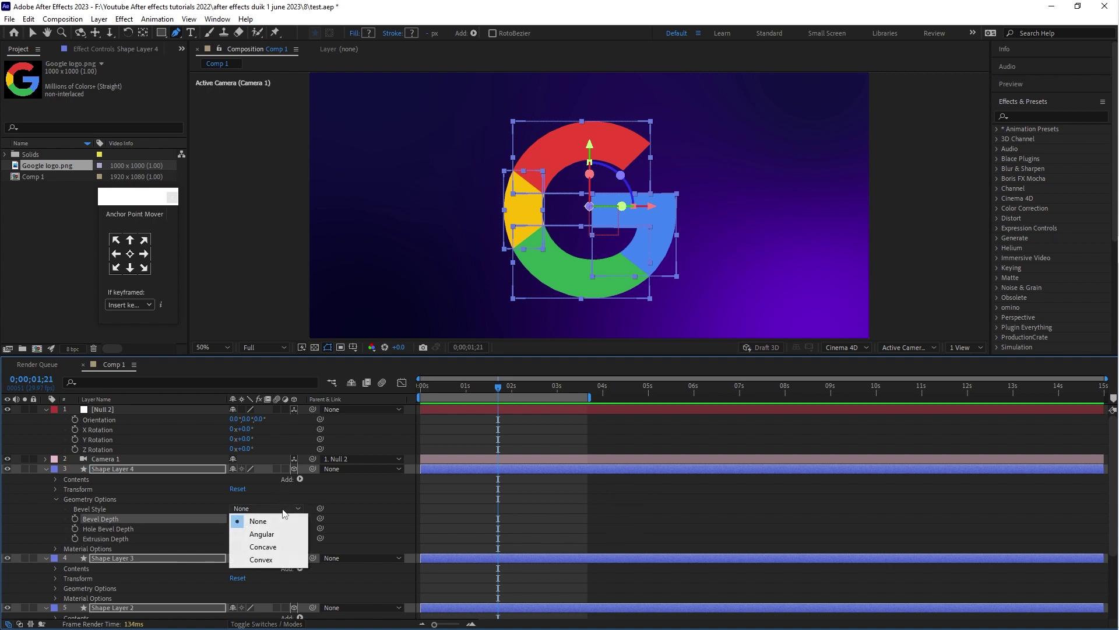
left_click(284, 560)
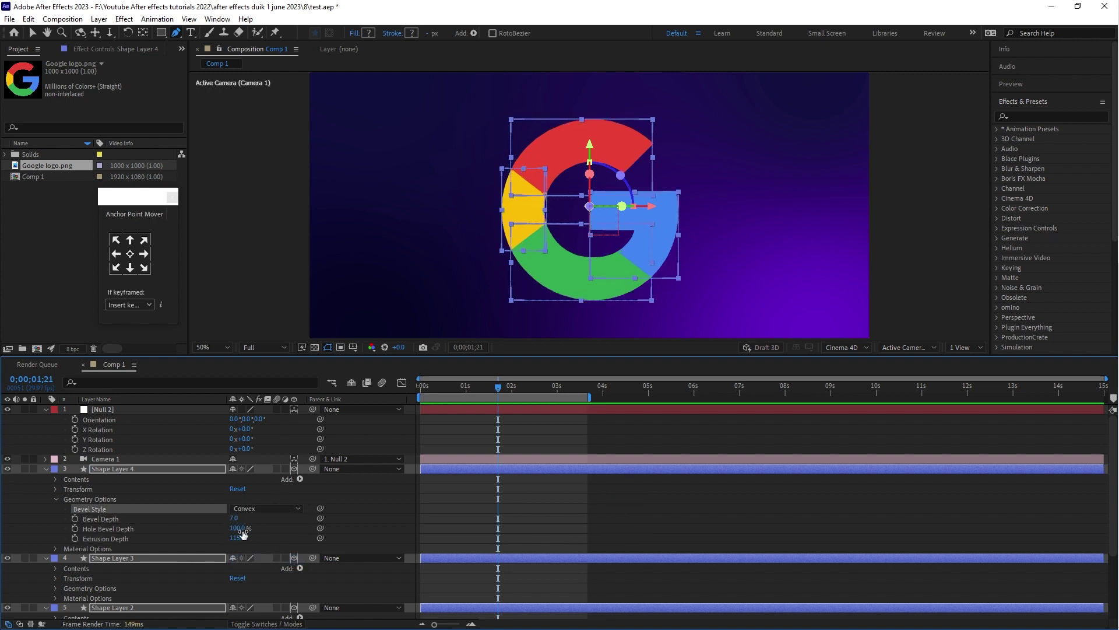
Check Shape Layers 3, 2 and 1 share the Geometry Options, then collapse the layers.
scroll(52, 558, "down", 1)
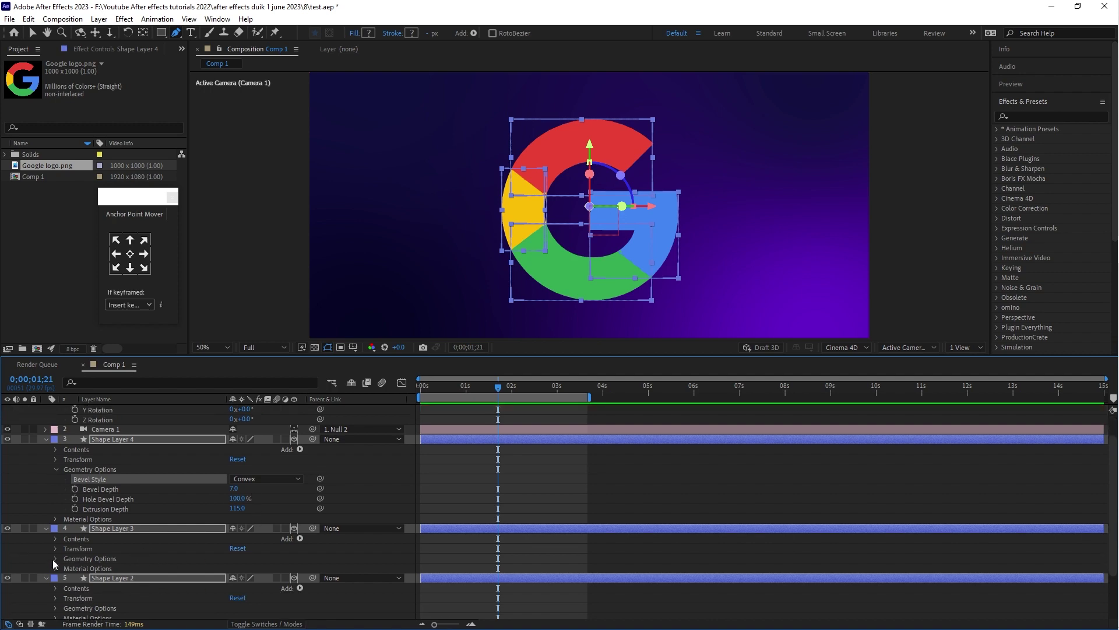
left_click(56, 559)
scroll(175, 560, "down", 1)
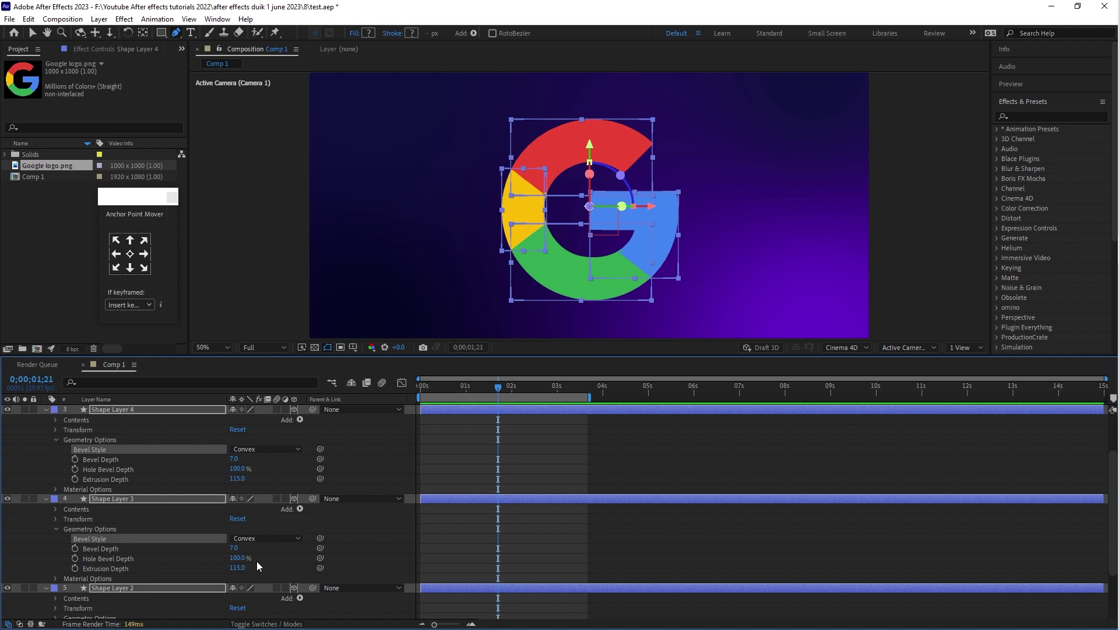
scroll(256, 560, "down", 2)
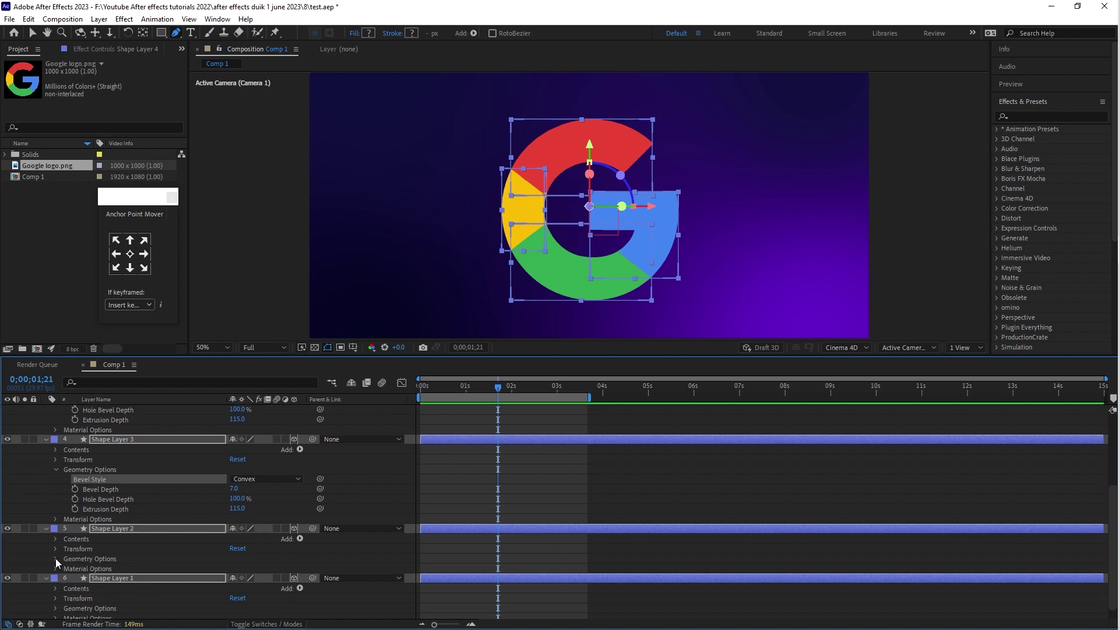
left_click(54, 558)
scroll(272, 579, "down", 1)
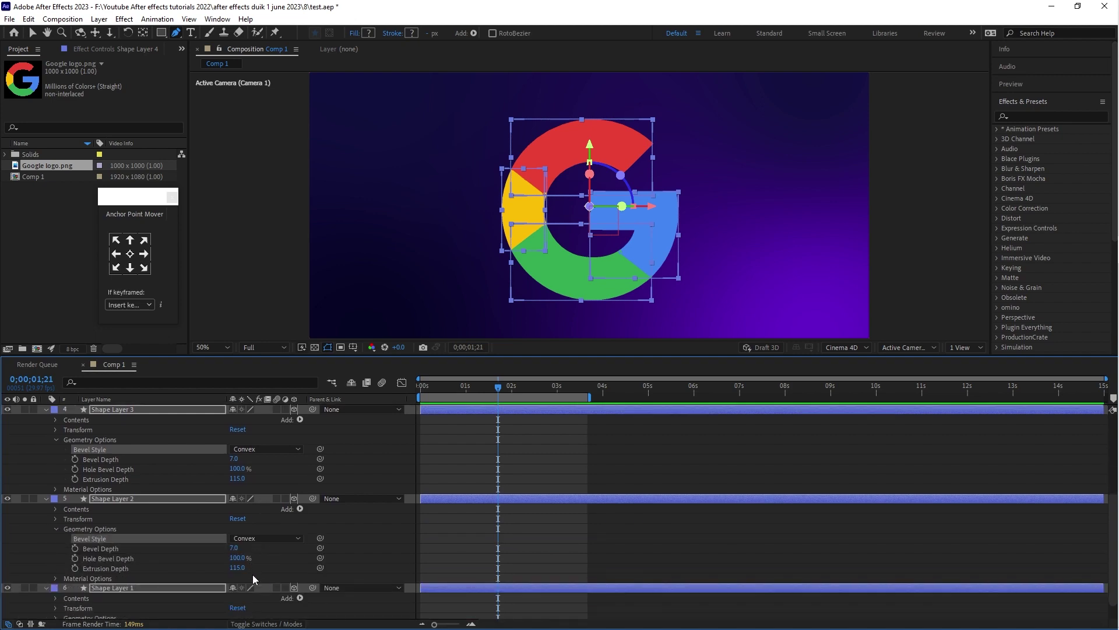
scroll(153, 575, "down", 1)
left_click(54, 593)
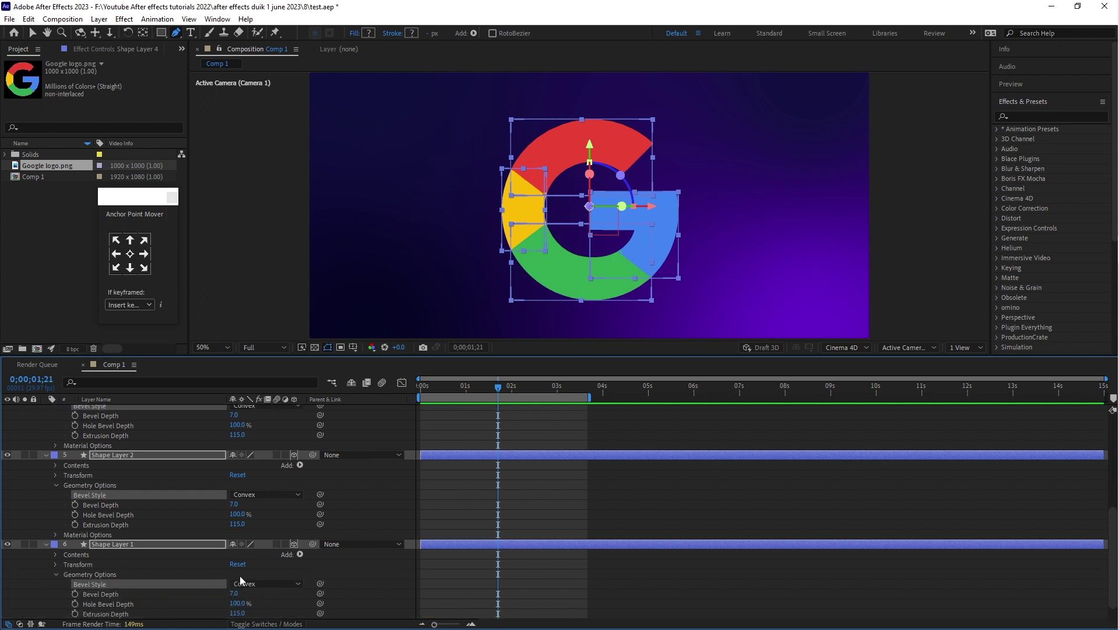
scroll(251, 574, "down", 1)
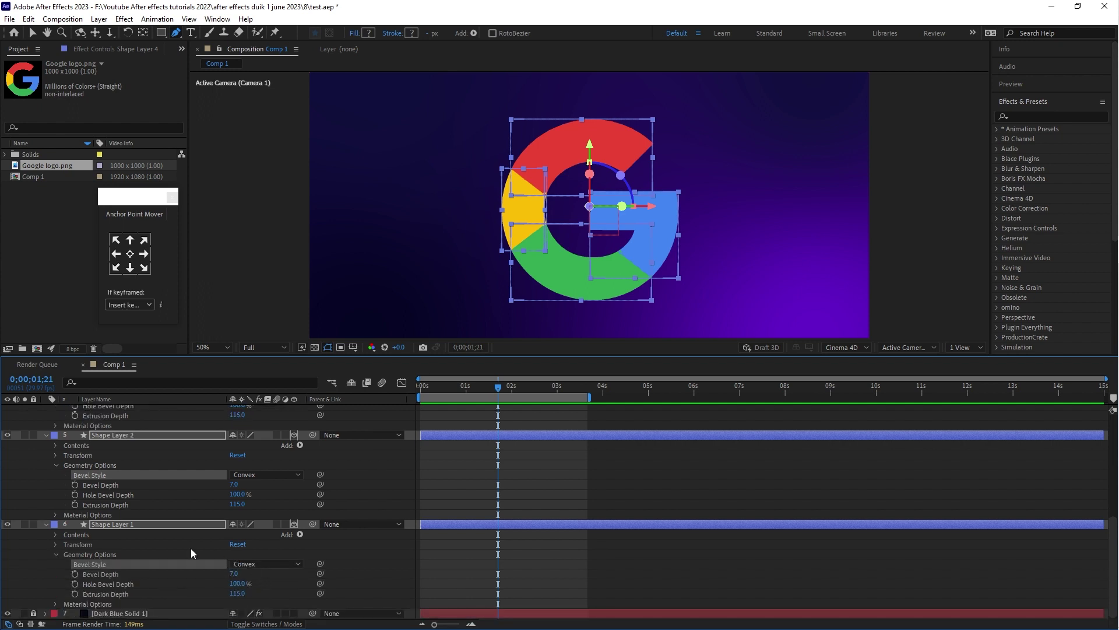
scroll(190, 548, "up", 7)
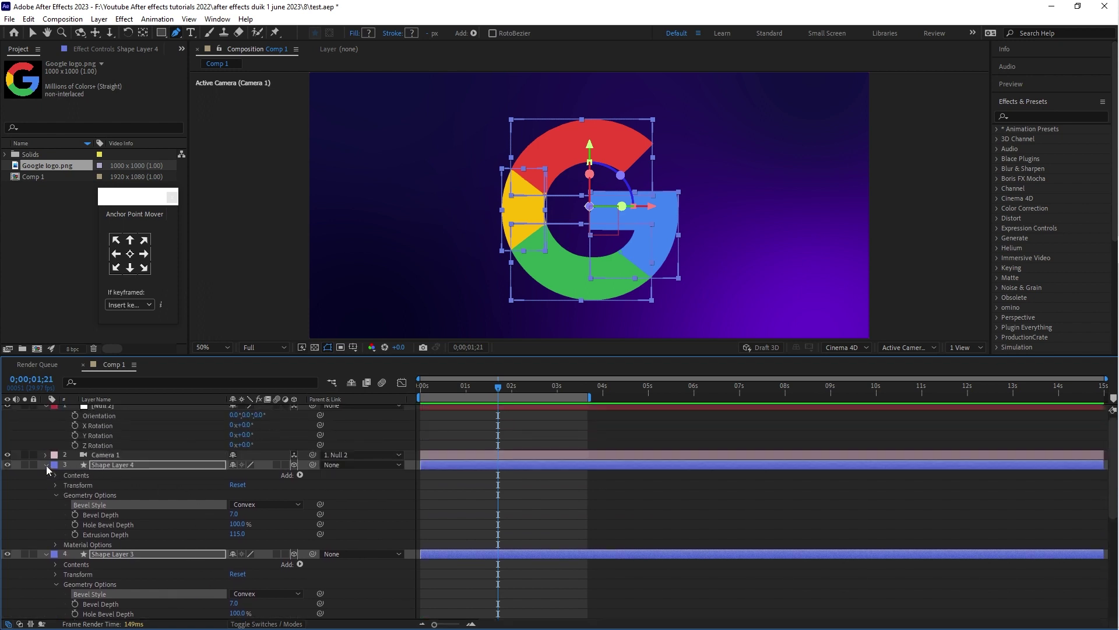
left_click(47, 464)
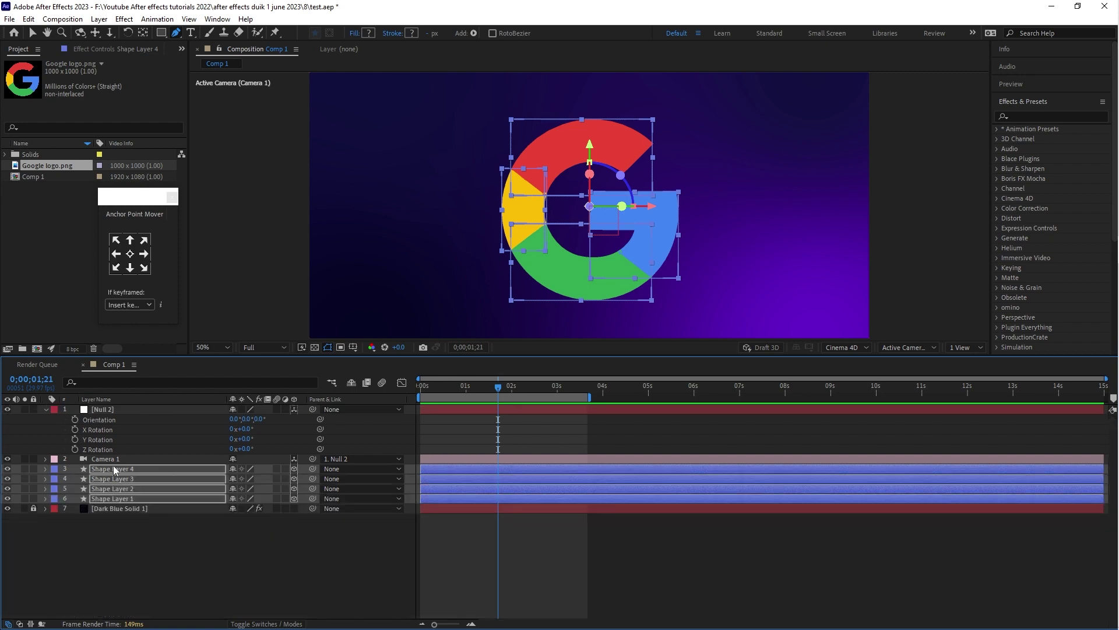
Swing Null 2's Y Rotation to -55° and 63°, undo to 0°, and heighten the viewer.
left_click(115, 419)
left_click(108, 439)
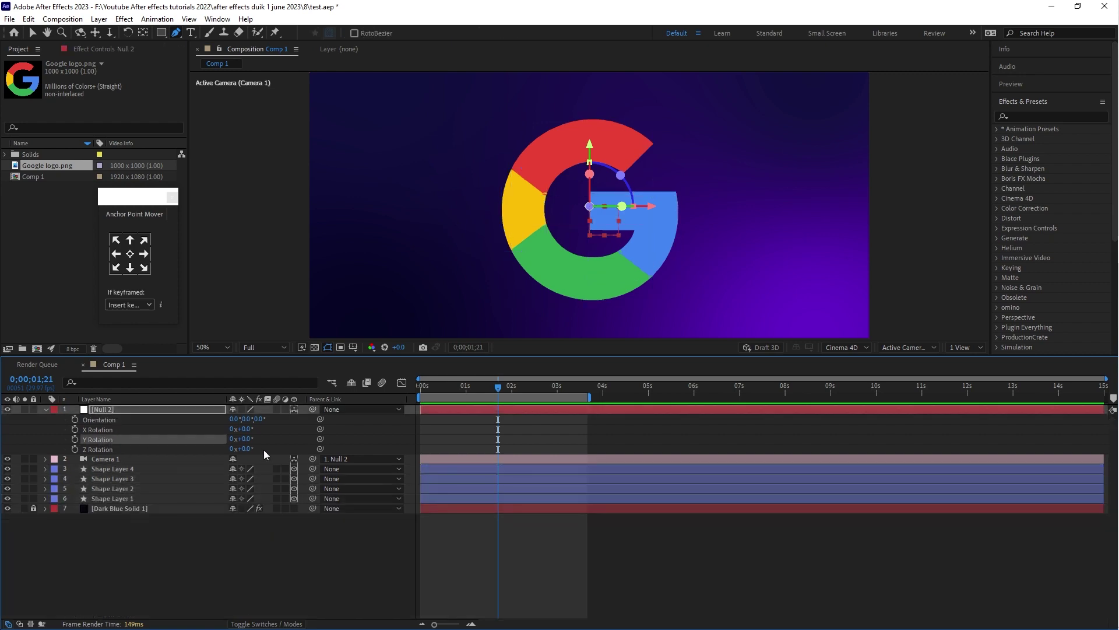
mouse_move(248, 443)
left_mouse_down()
mouse_move(217, 450)
mouse_move(251, 446)
left_mouse_up()
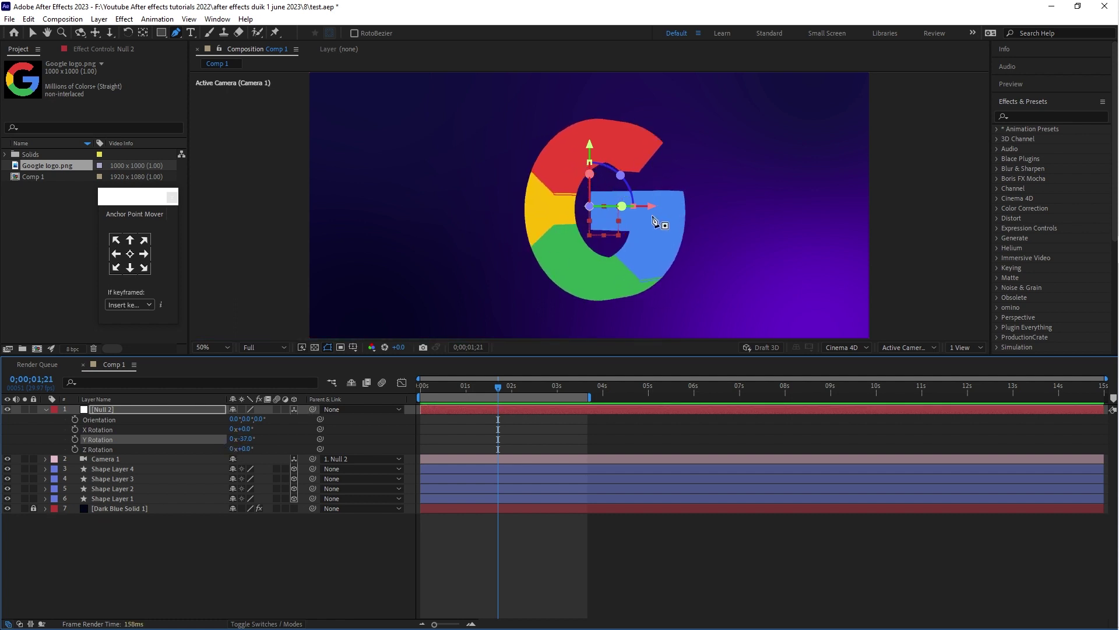
left_click_drag(244, 438, 275, 447)
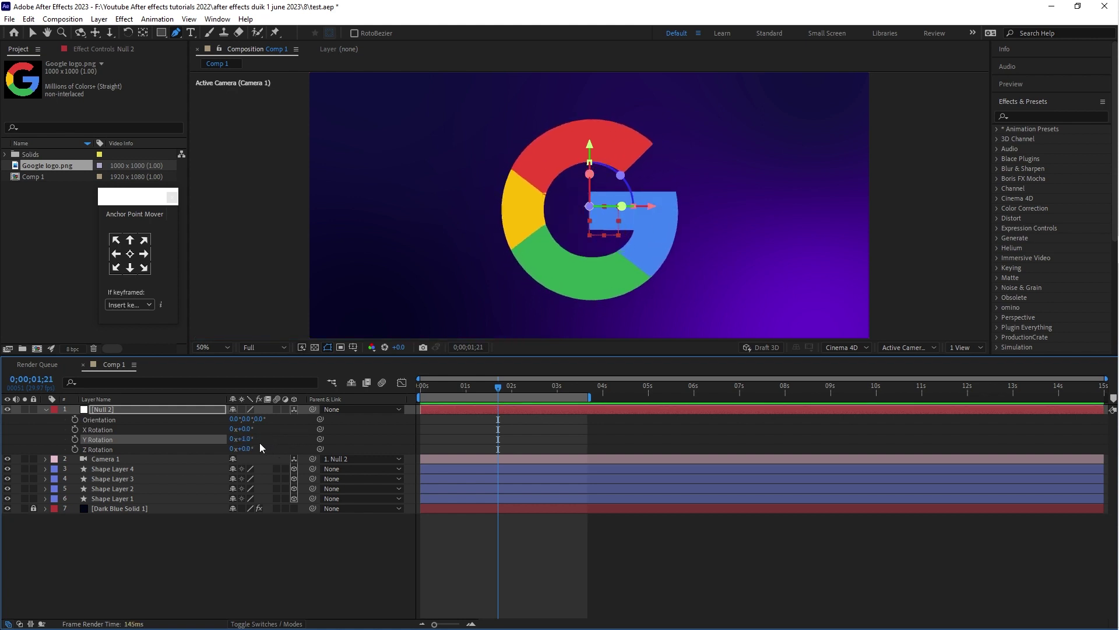
key("ctrl+z")
key("ctrl+z")
left_click_drag(373, 353, 376, 413)
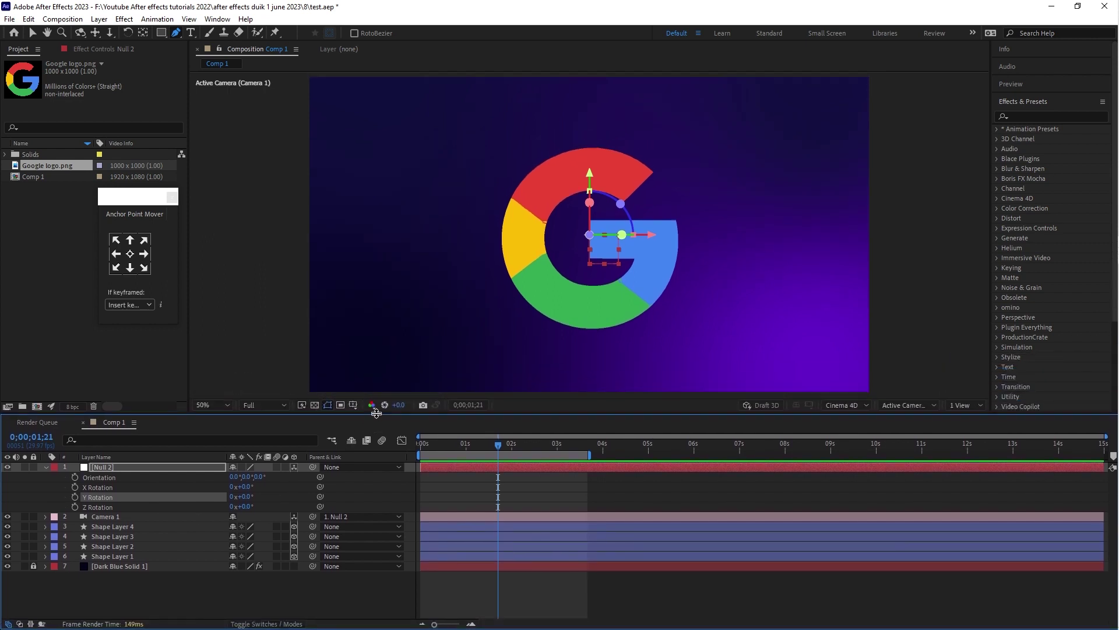
Add Spot Light 1 and reveal its rotation properties, selecting X Rotation.
right_click(358, 491)
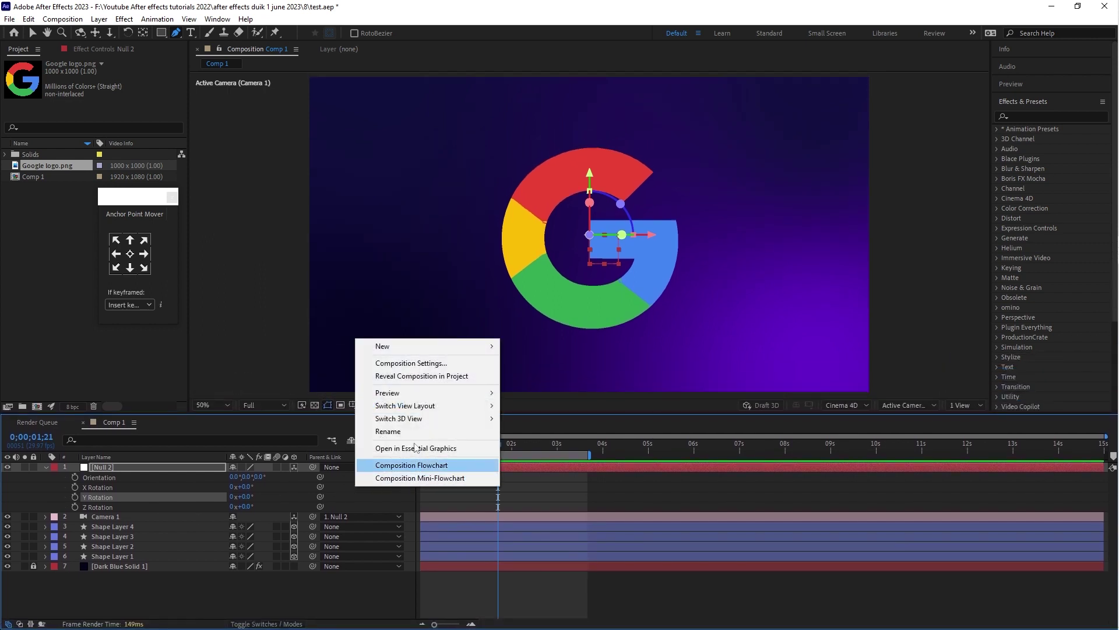
mouse_move(478, 346)
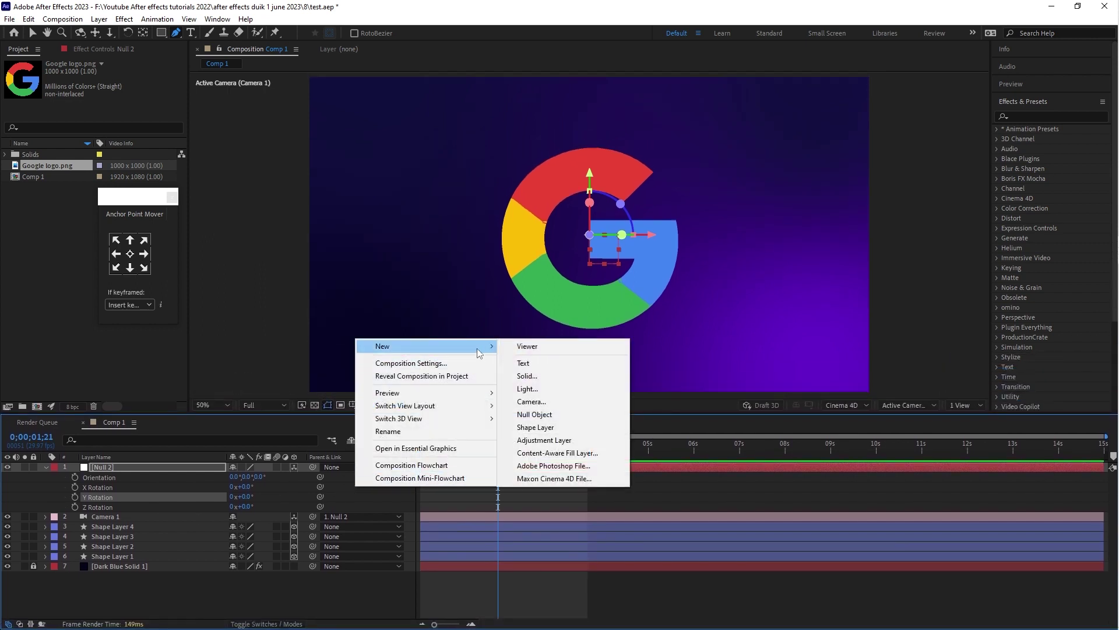
left_click(560, 389)
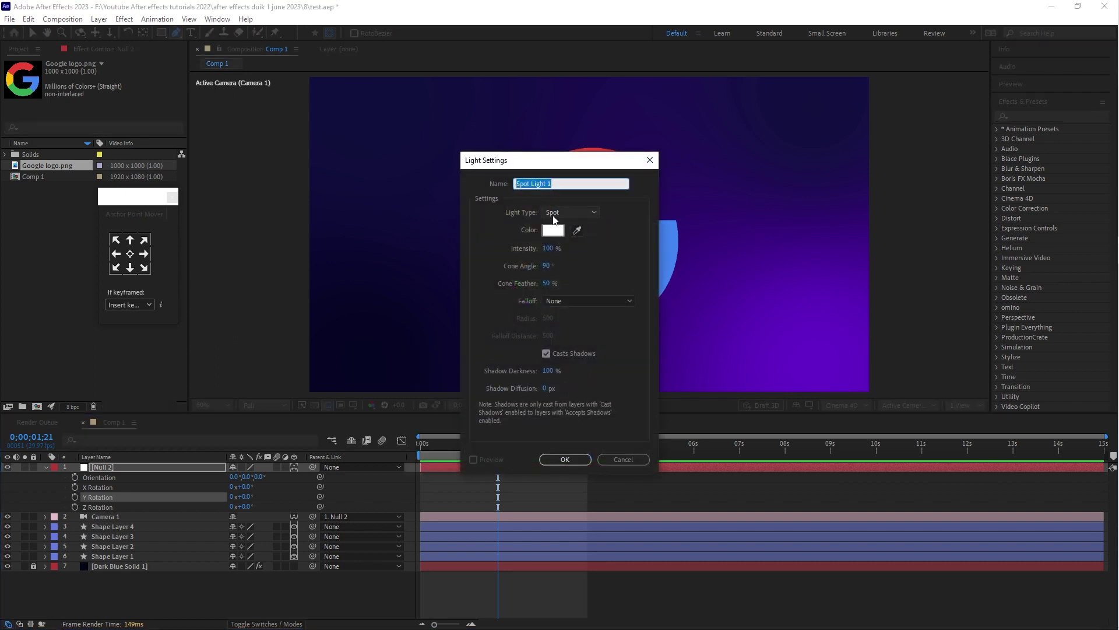
left_click(565, 459)
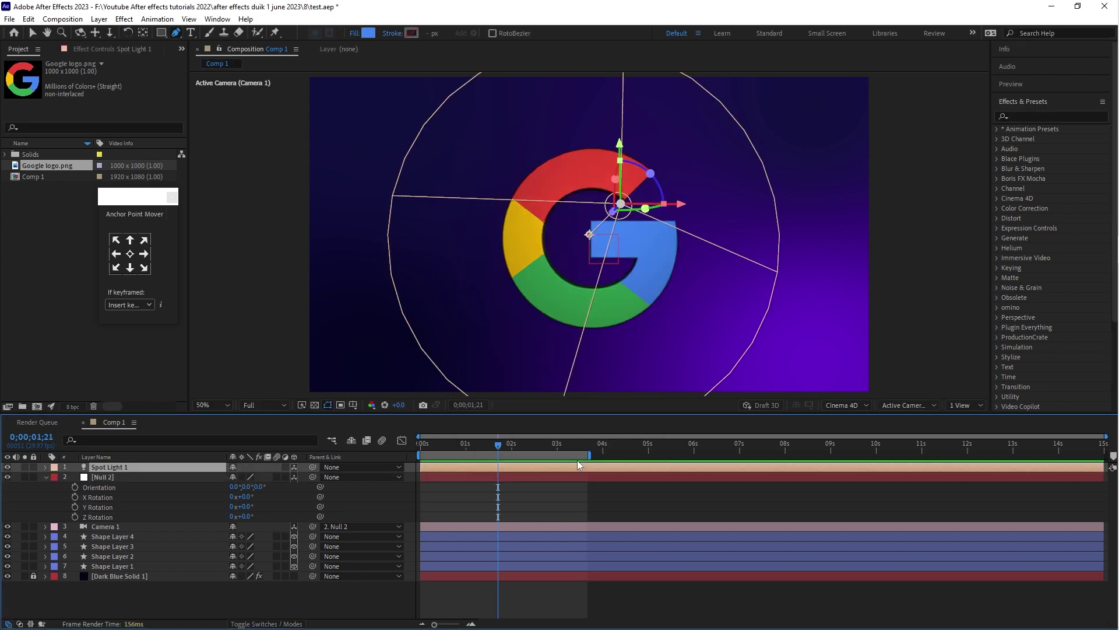
key("r")
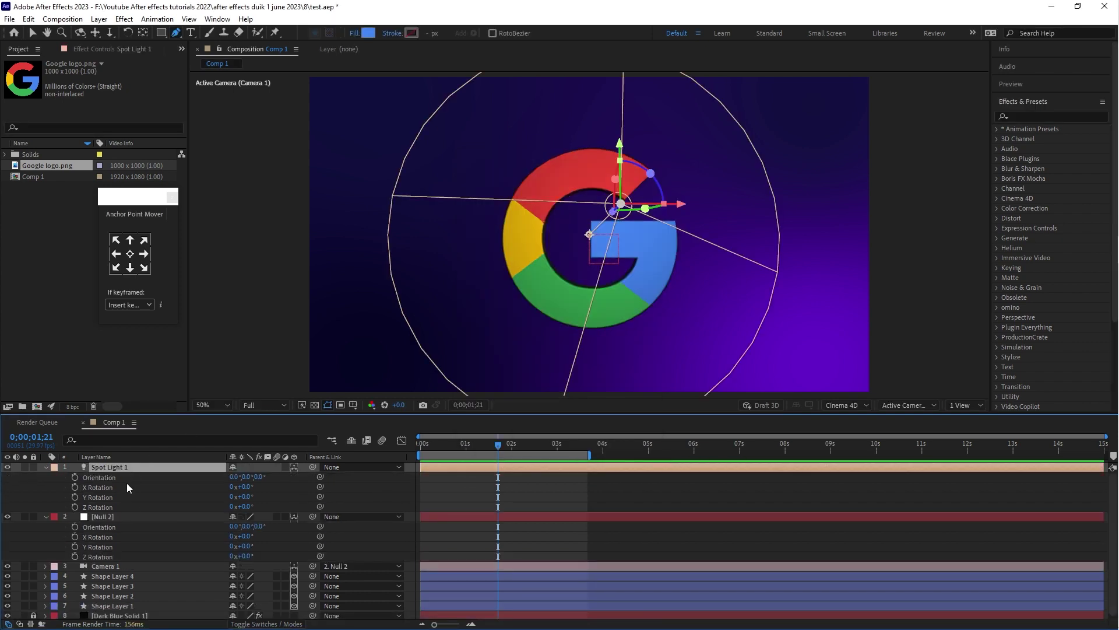
left_click(102, 488)
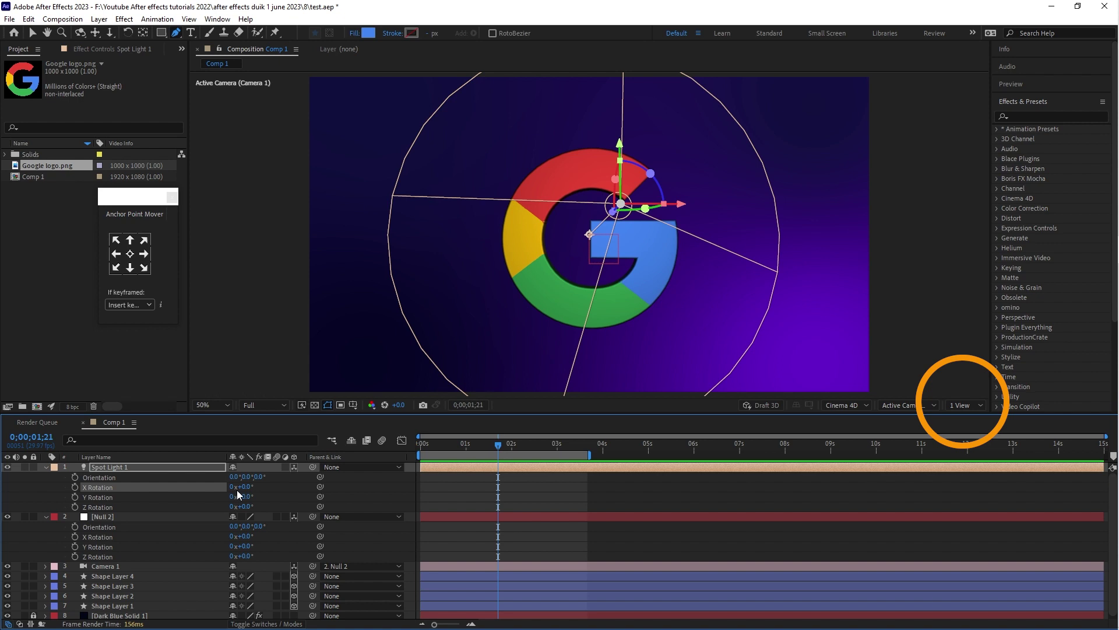
Switch the viewer to 4 Views and return the playhead to 0;00;00;00.
left_click(966, 405)
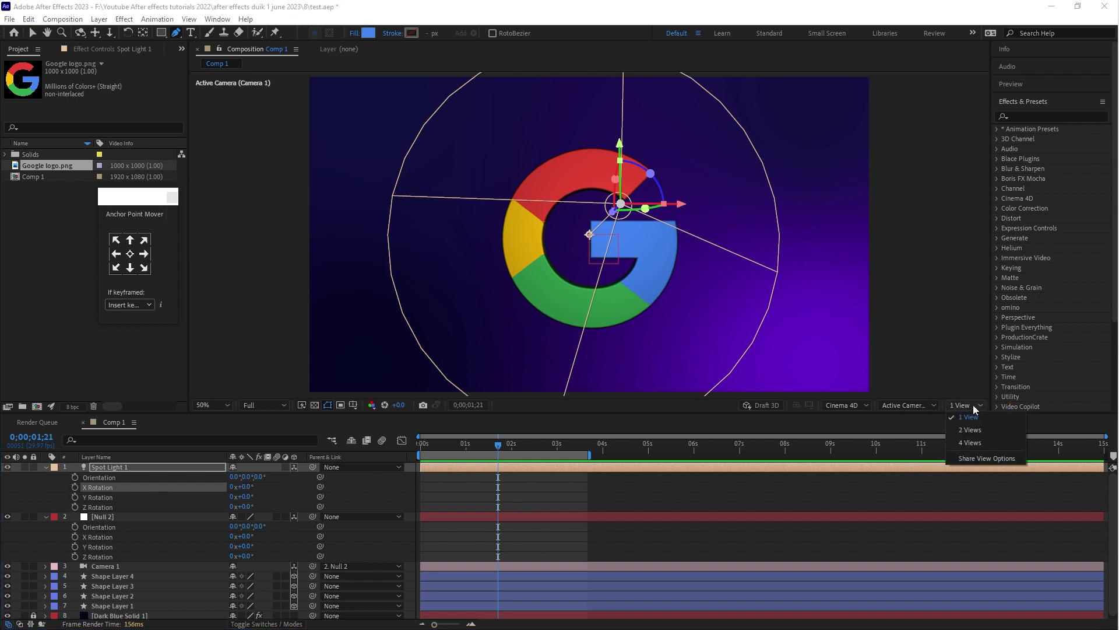
left_click(968, 443)
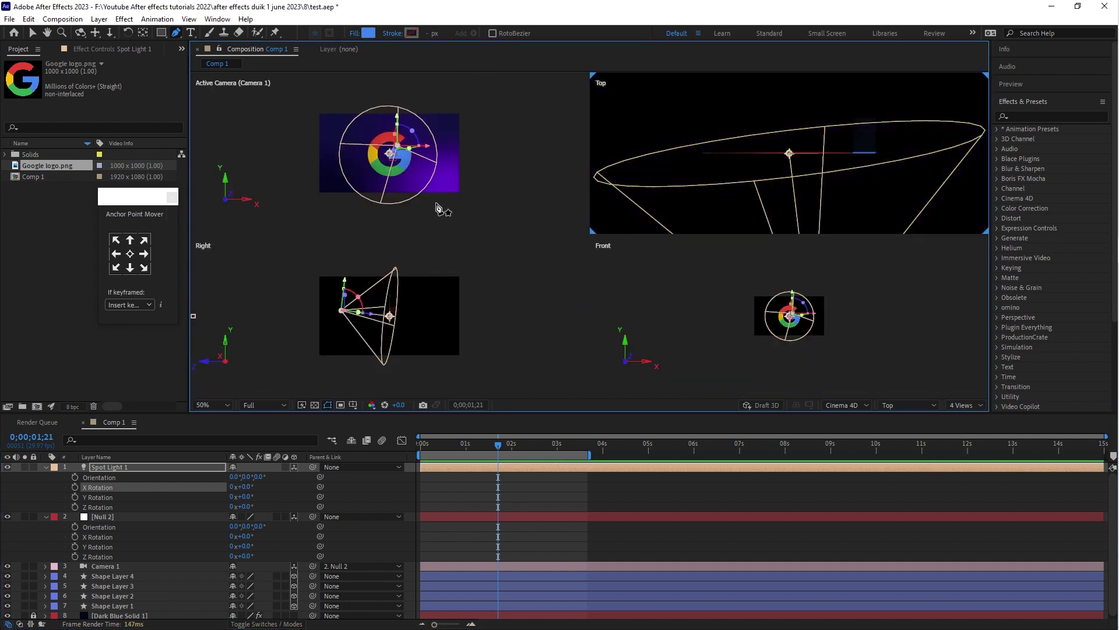
left_click_drag(453, 445, 375, 453)
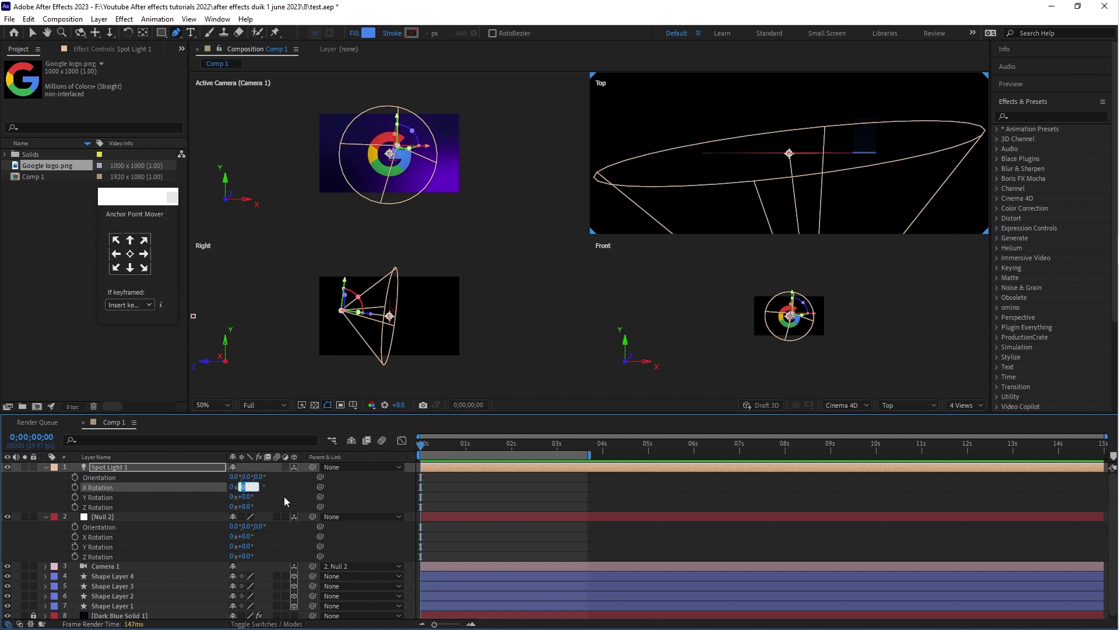
Set Spot Light 1's X Rotation to 180° and drag it along its depth axis.
type("180")
key("Return")
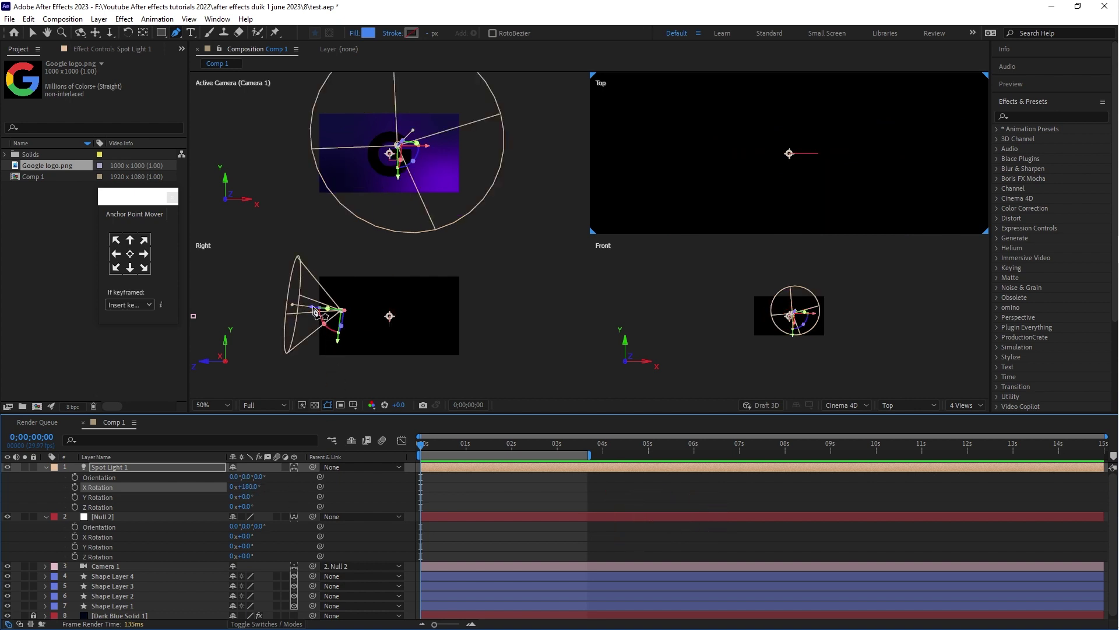
key("v")
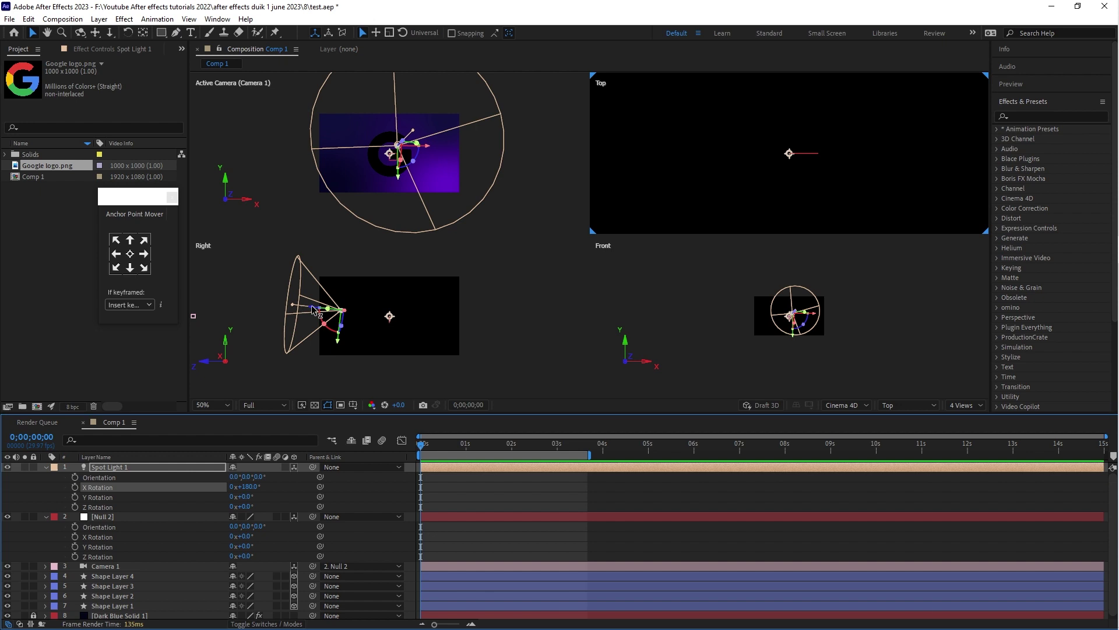
left_click_drag(313, 309, 462, 329)
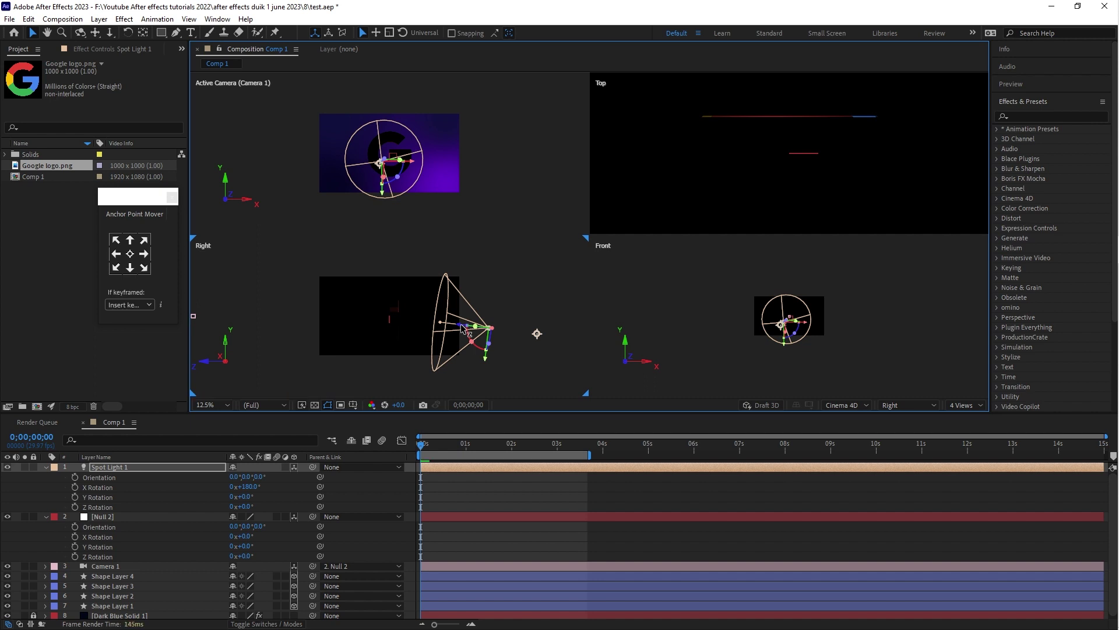
Switch back to 1 View and add a Point-type light, Point Light 1.
left_click(964, 405)
left_click(962, 418)
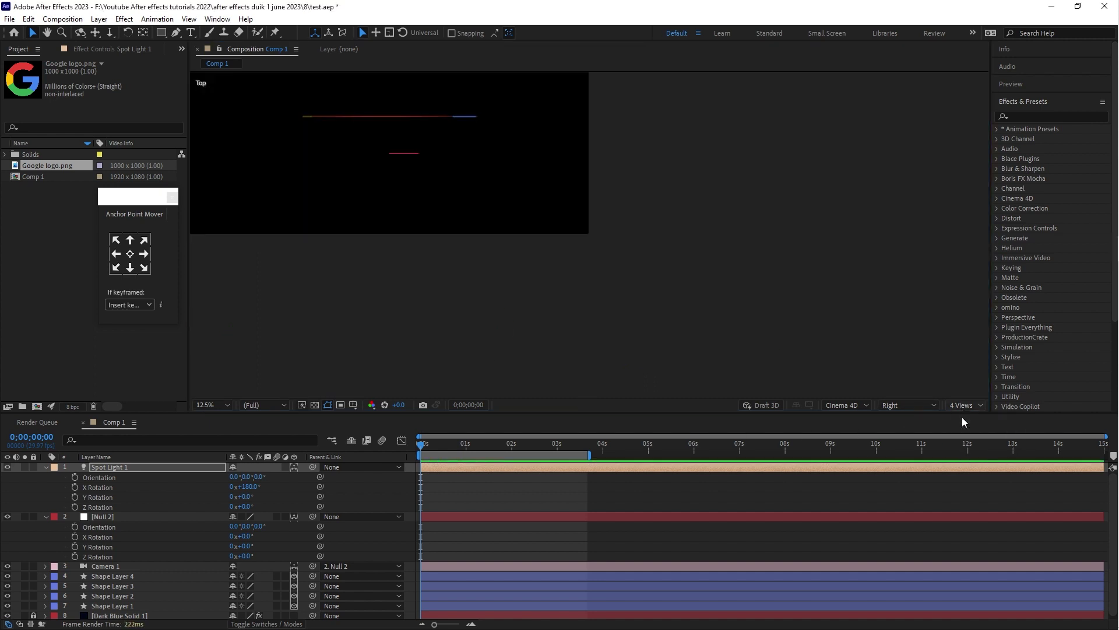
right_click(366, 339)
mouse_move(467, 346)
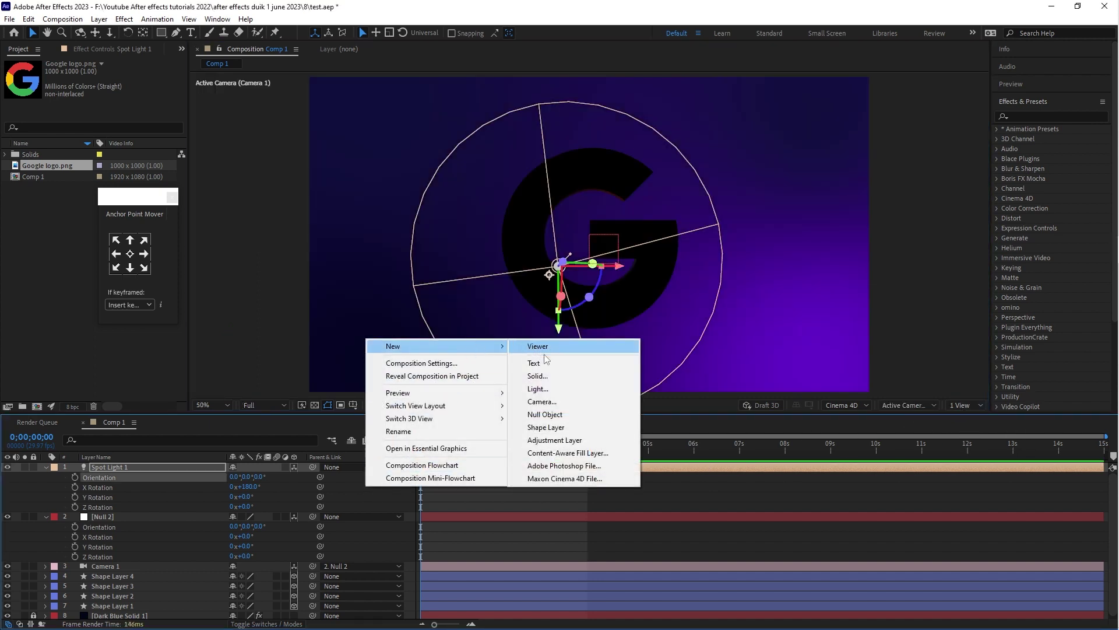
left_click(558, 390)
left_click(570, 212)
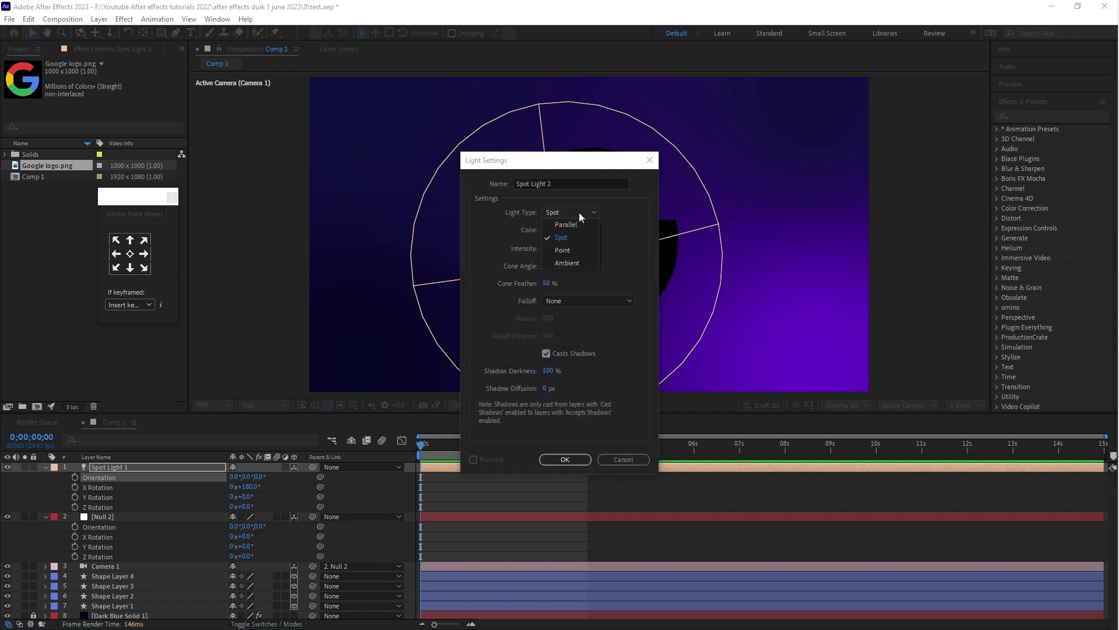
left_click(568, 250)
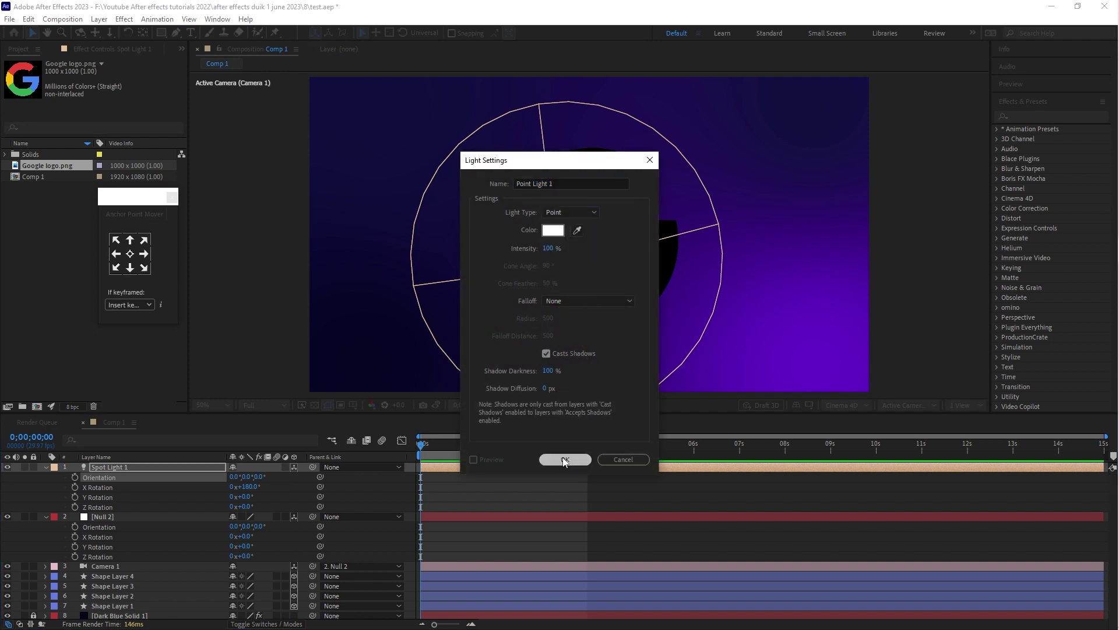
left_click(564, 460)
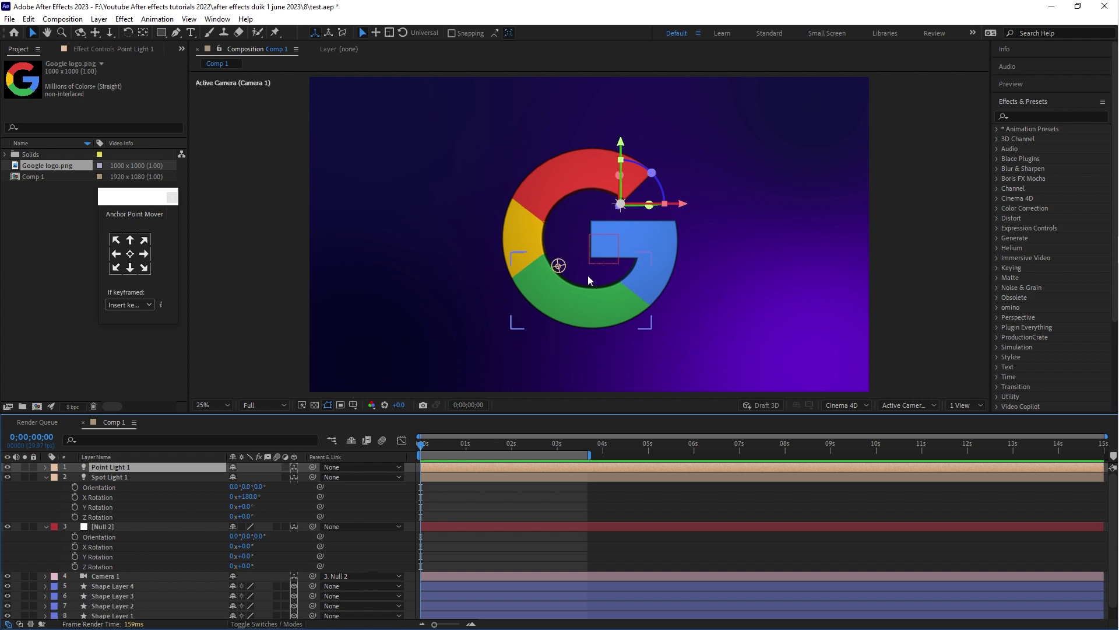
Zoom out to 25% and move Point Light 1 to the comp's top-left corner.
key("comma")
left_click_drag(605, 177, 606, 103)
left_click_drag(649, 159, 509, 157)
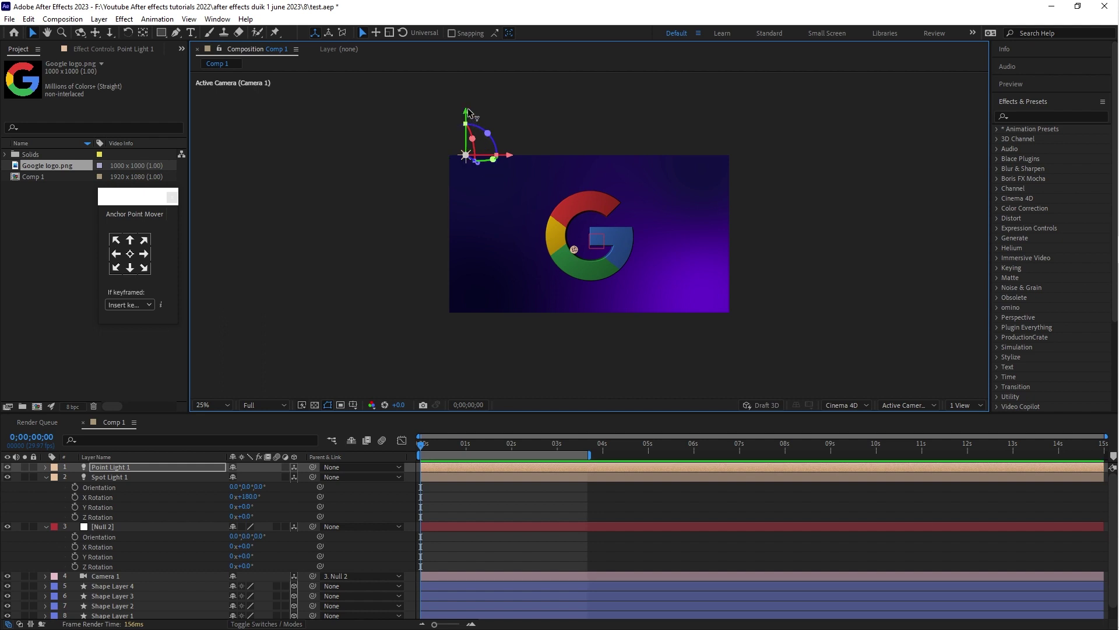
left_click_drag(466, 119, 465, 140)
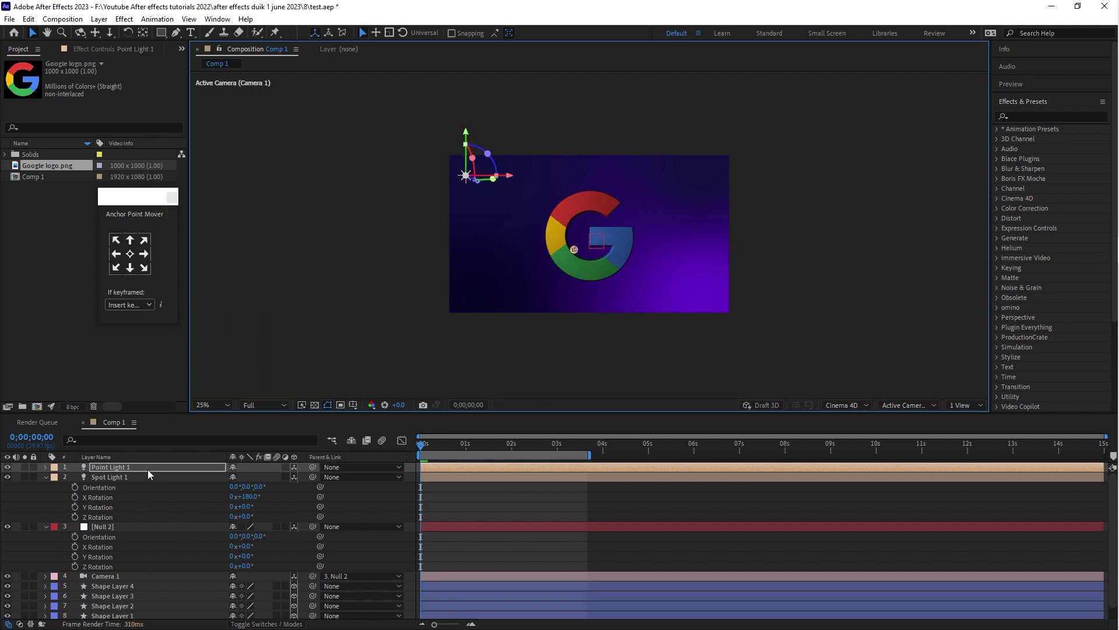
Duplicate it as Point Light 2 and move that to the lower-right beside the G.
key("ctrl+d")
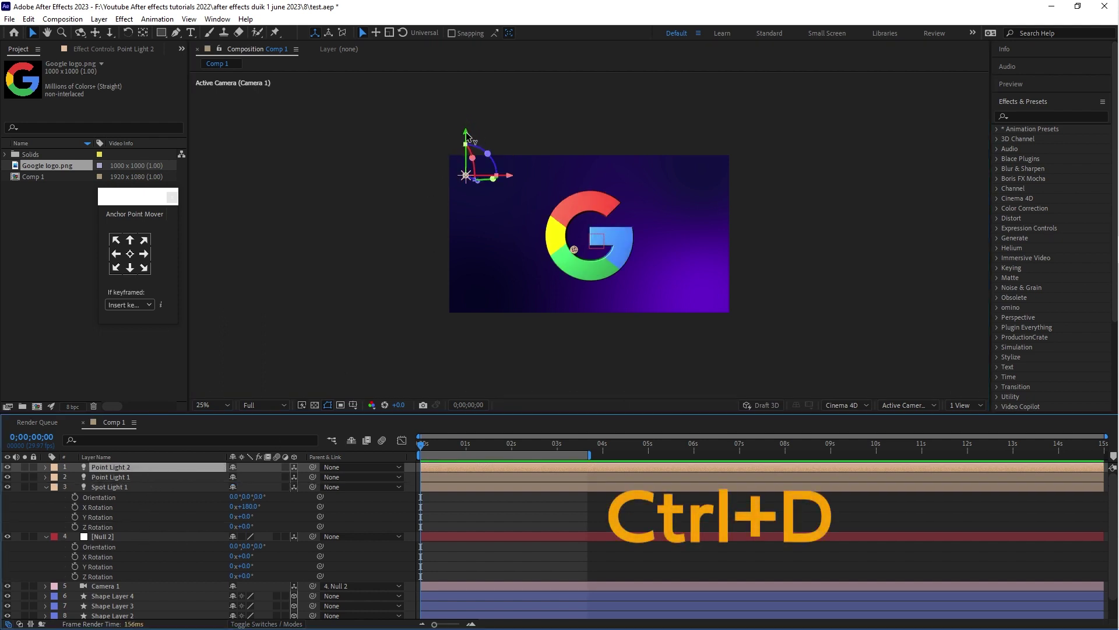
left_click_drag(466, 138, 466, 253)
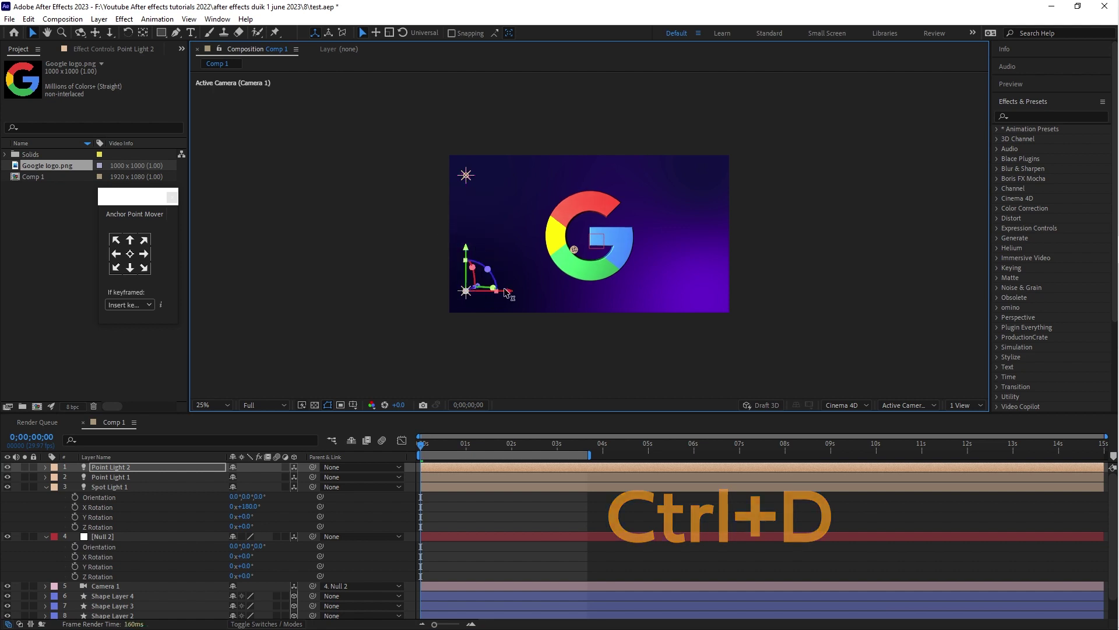
left_click_drag(506, 293, 740, 310)
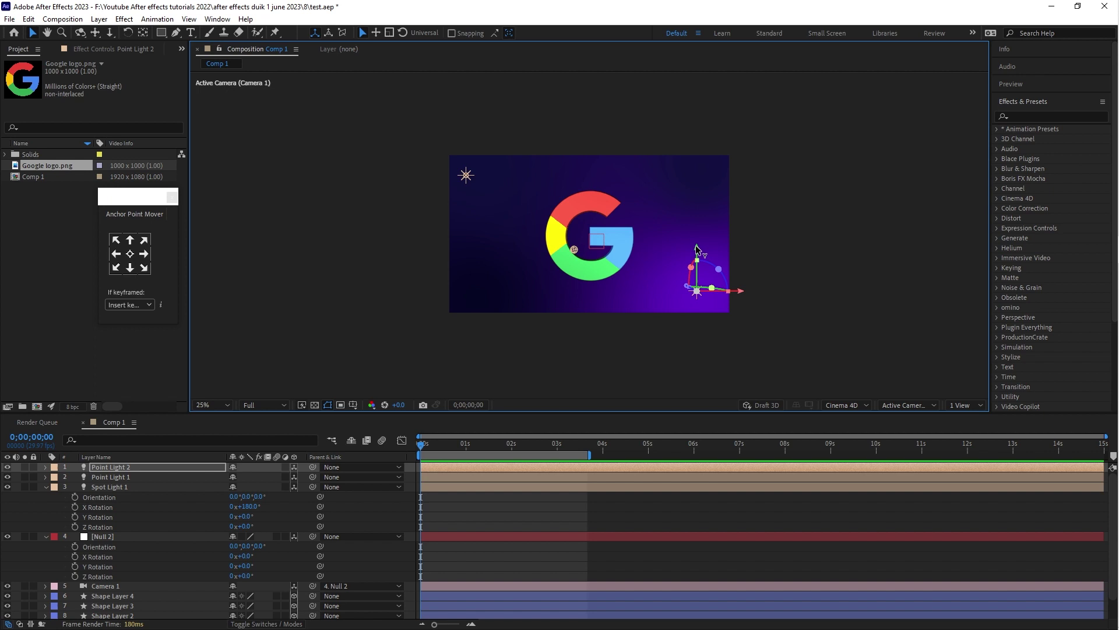
left_click_drag(697, 250, 697, 257)
Set magnification back to 50% and collapse Spot Light 1's rotation properties.
left_click(213, 405)
left_click(216, 414)
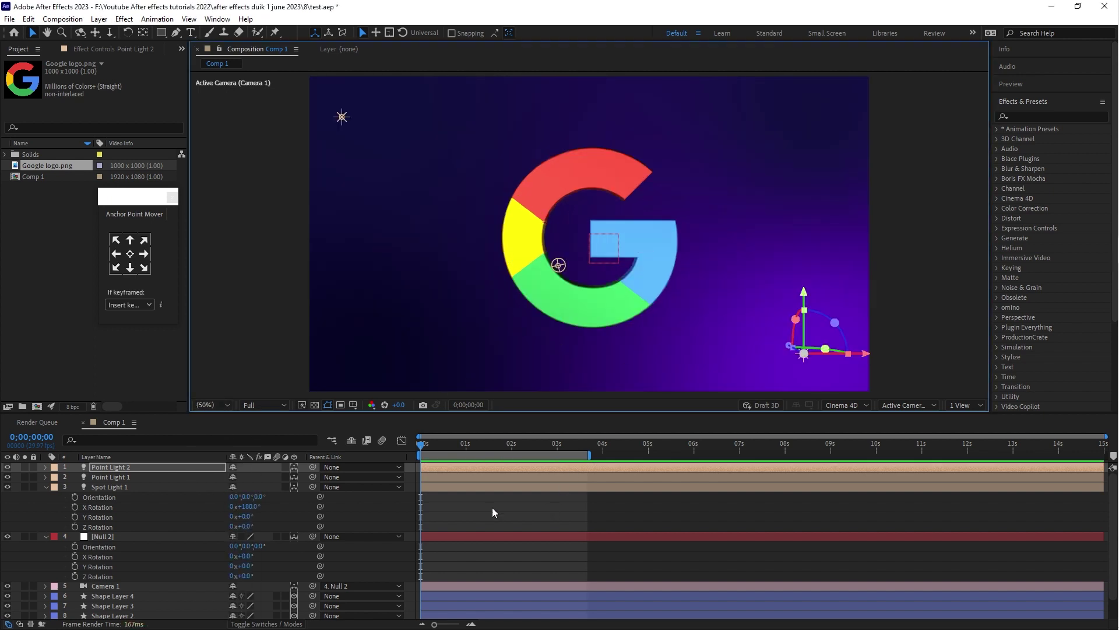
left_click(47, 488)
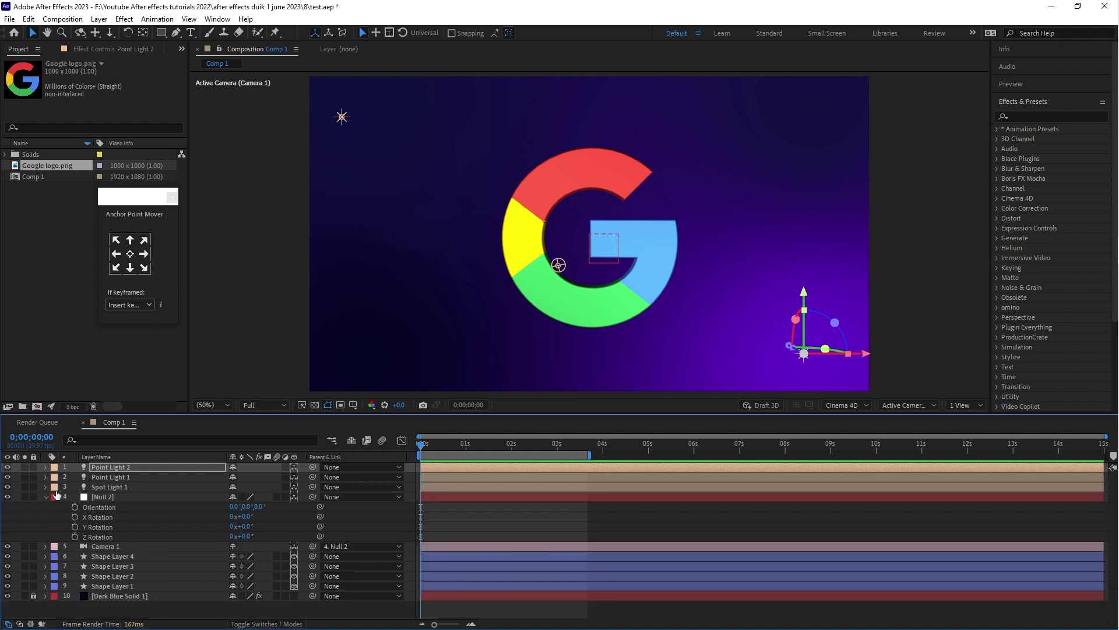
Test-spin the G with Null 2's Y Rotation, then select Shape Layers 1–4.
left_click(133, 496)
left_click_drag(241, 526, 264, 551)
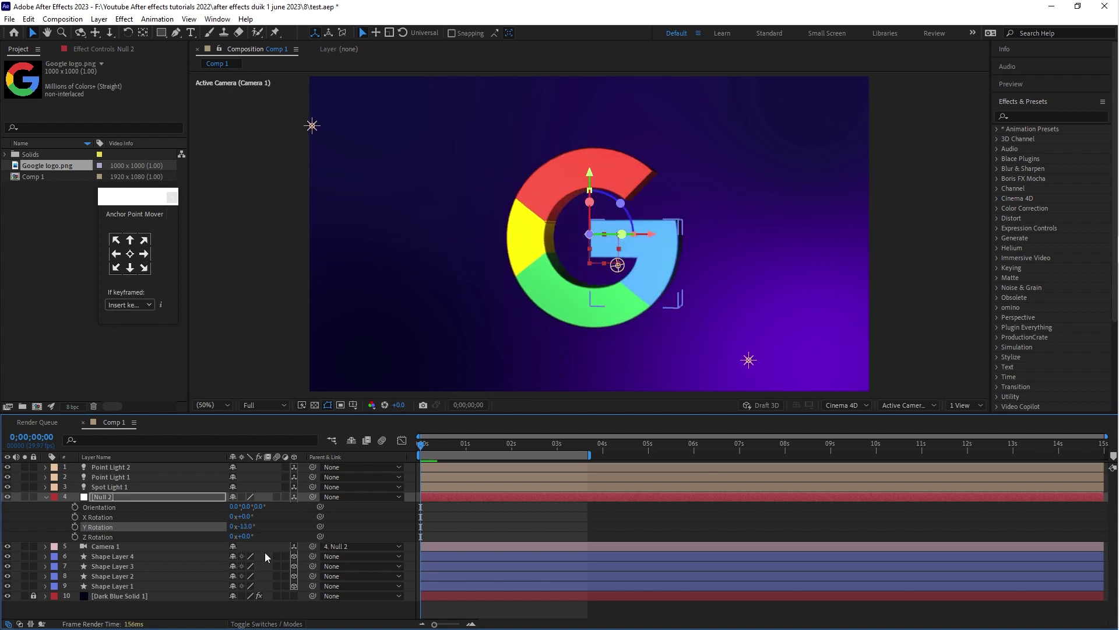
left_click(133, 555)
left_click(134, 586, "shift")
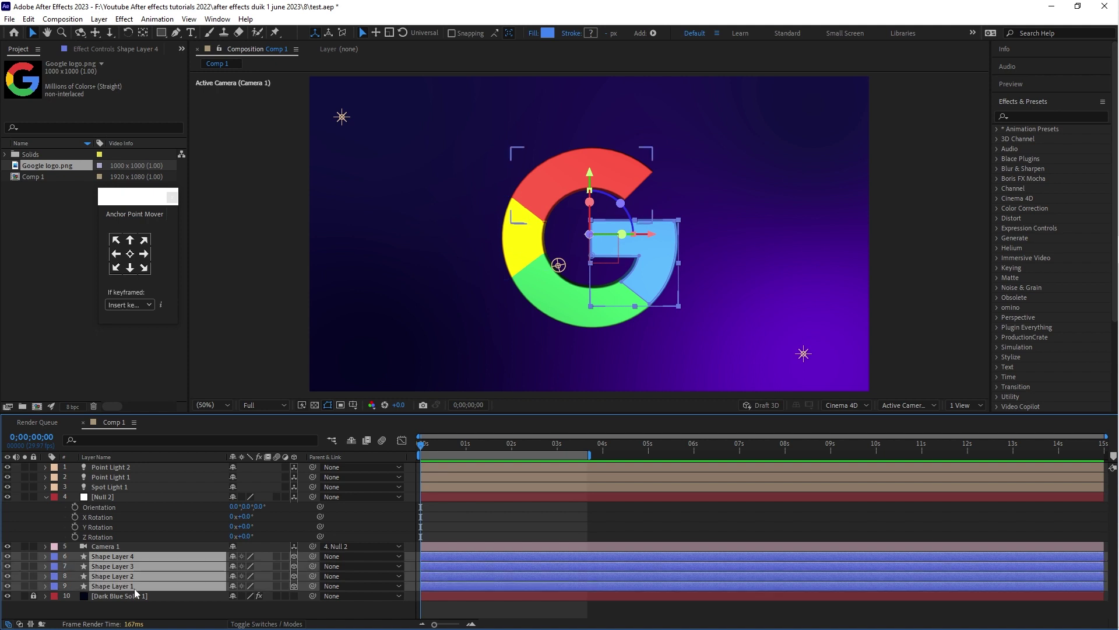
Twirl open the shape layers in a taller timeline and collapse their Geometry Options.
left_click(45, 556)
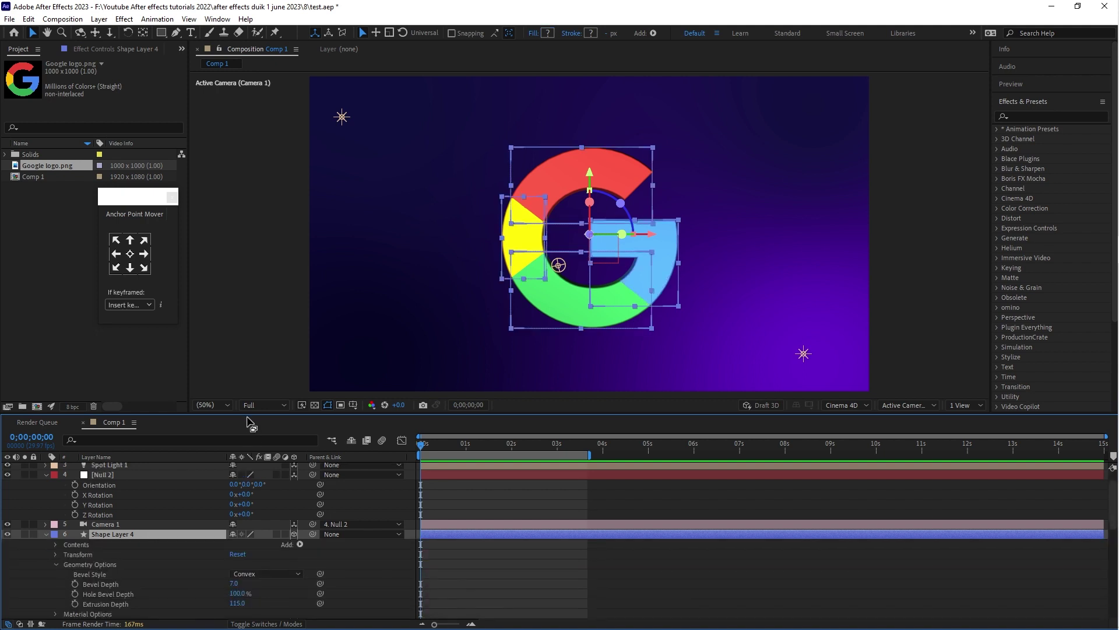
left_click_drag(243, 412, 243, 342)
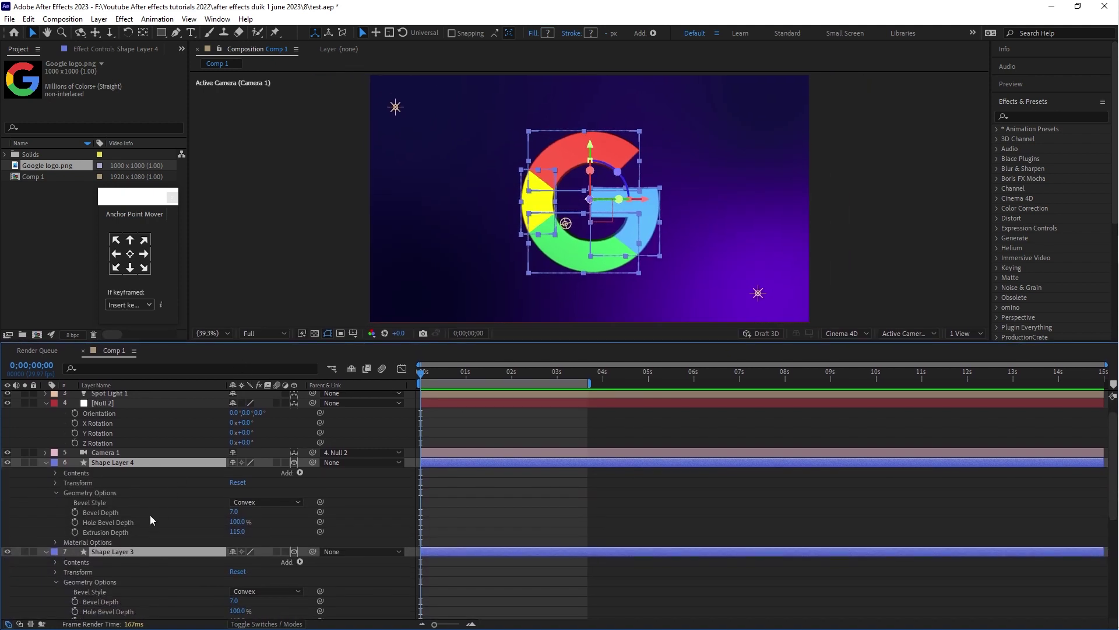
left_click(56, 493)
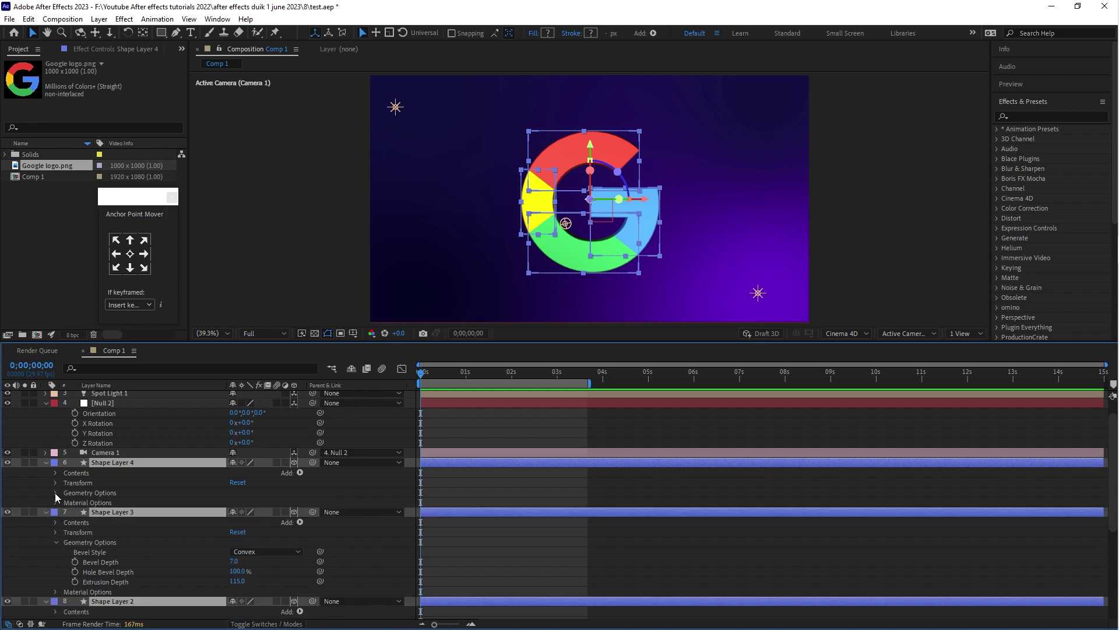
left_click(57, 542)
left_click(56, 592)
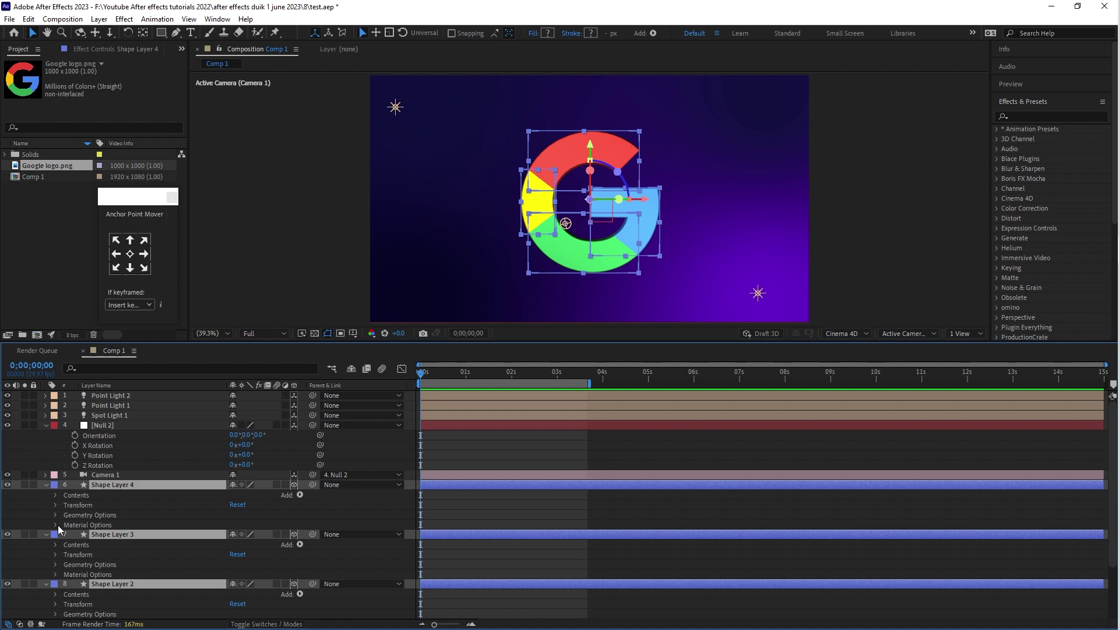
In Shape Layer 4's Material Options set Diffuse and Specular Intensity to 100%.
left_click(56, 525)
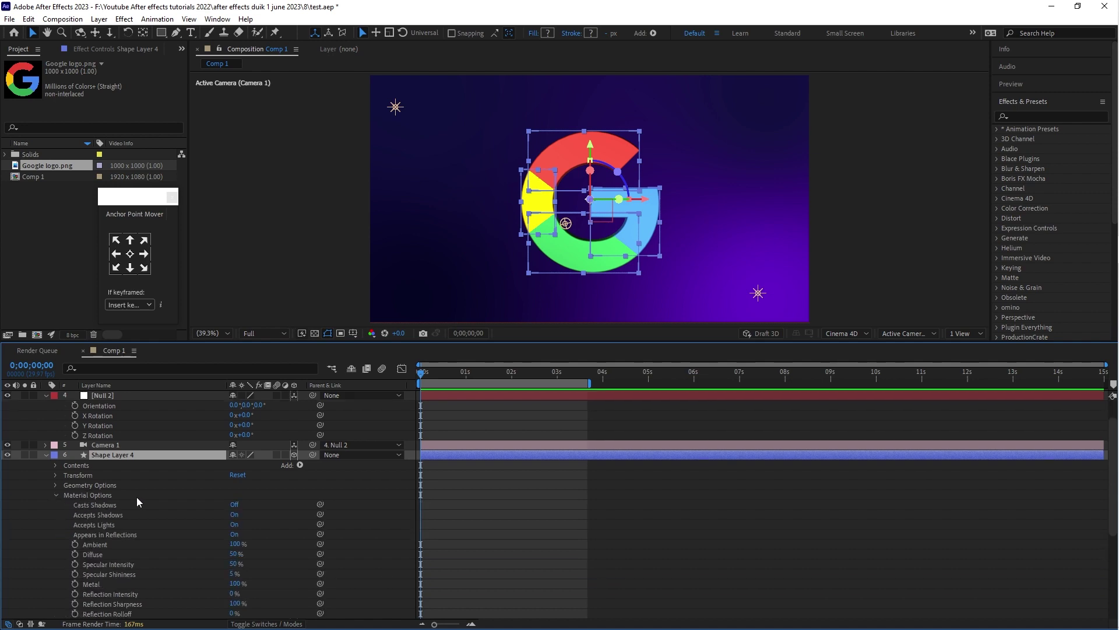
scroll(175, 519, "down", 3)
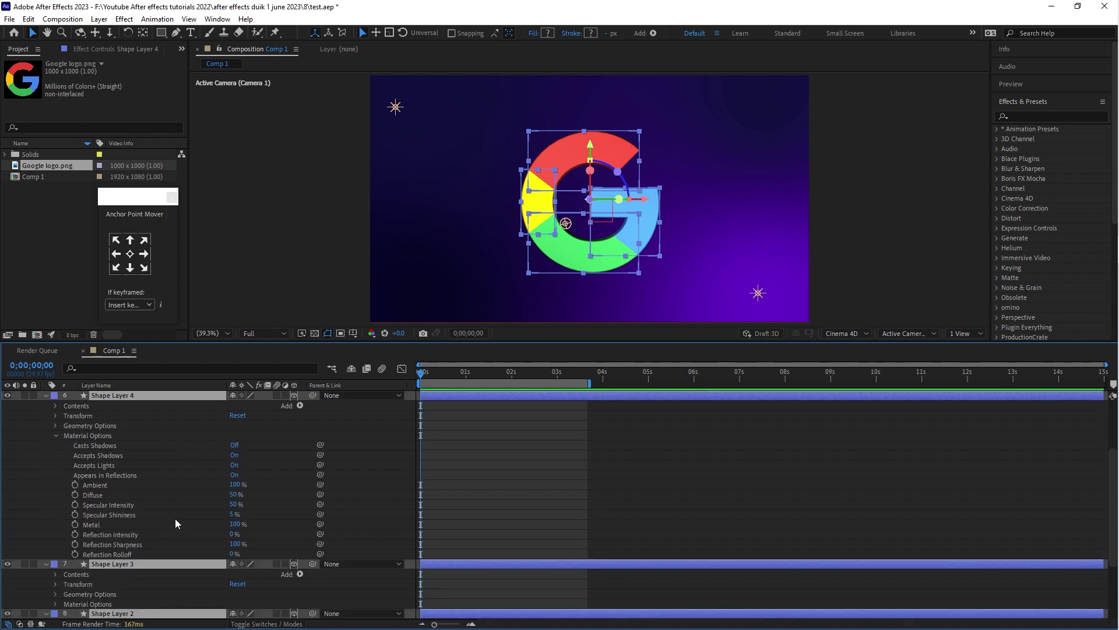
left_click(236, 494)
type("100")
key("Return")
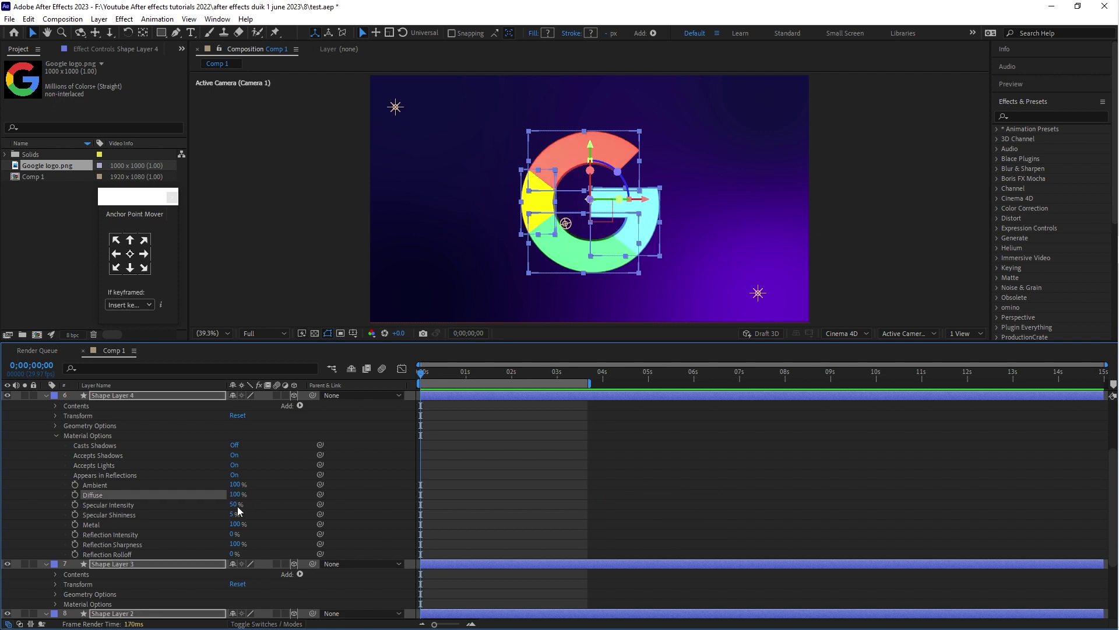
left_click(243, 504)
type("100")
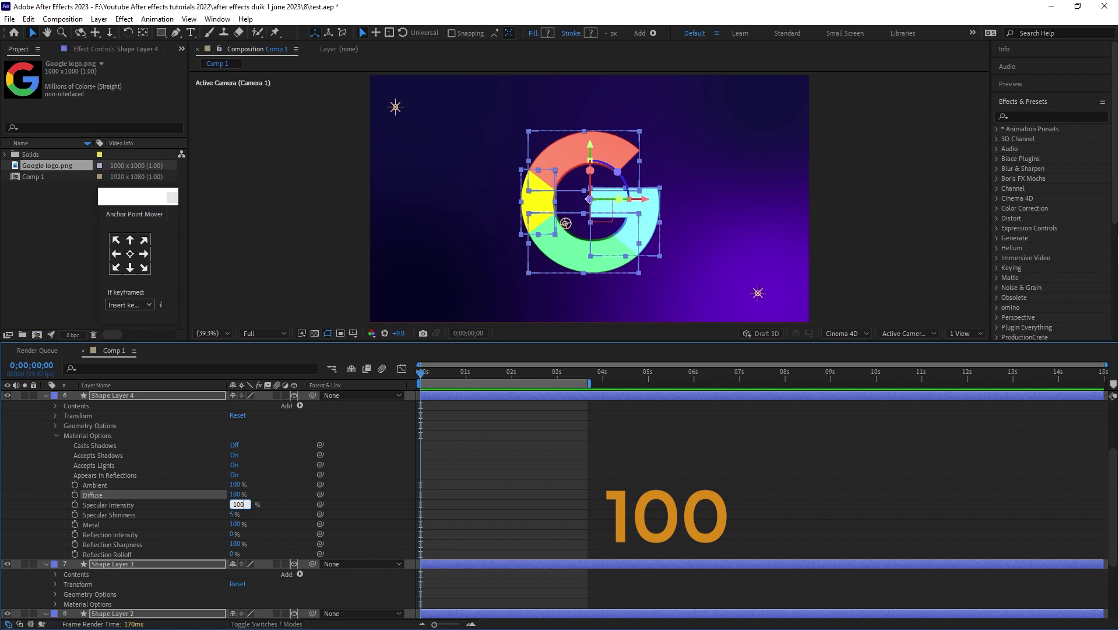
key("Return")
Set Specular Shininess 100%, Metal 0% and Reflection Intensity 20%.
left_click(234, 514)
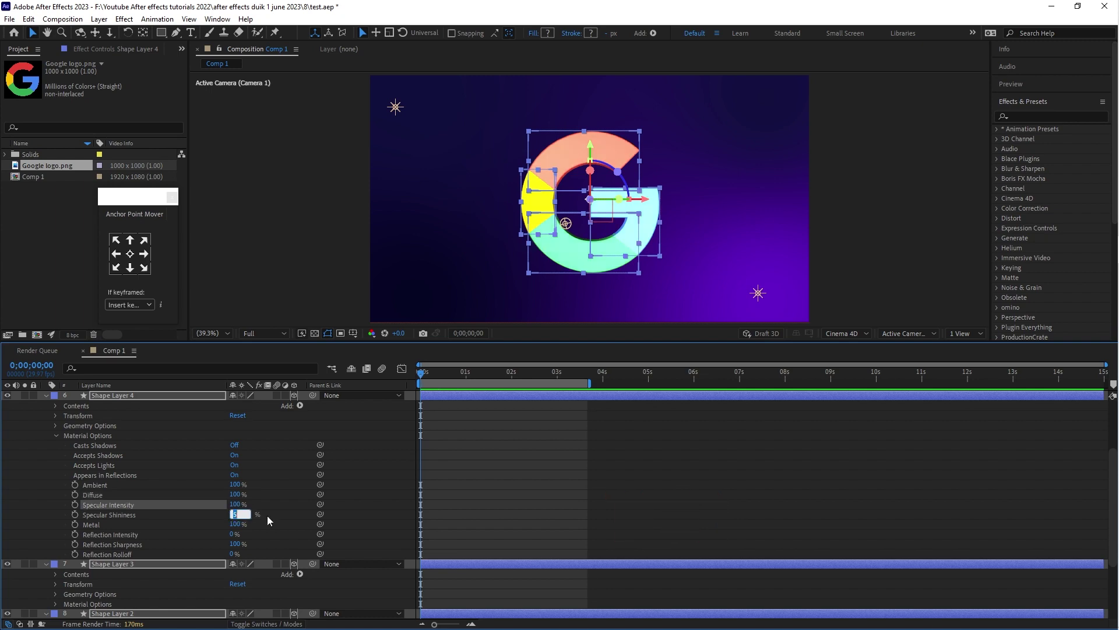
type("100")
key("Return")
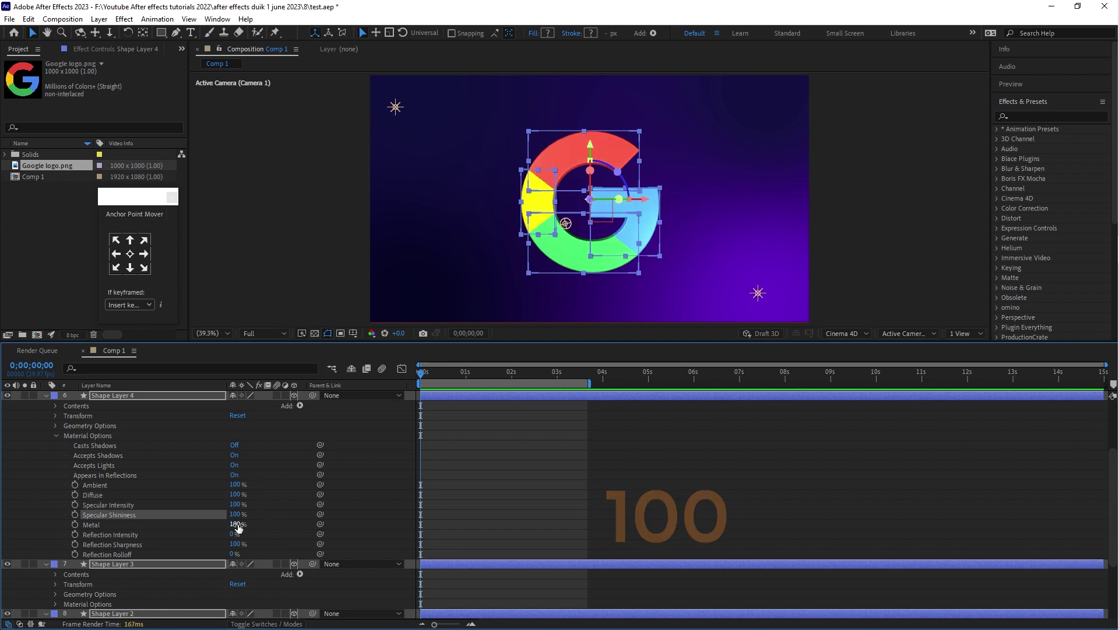
left_click(256, 526)
left_click(270, 529)
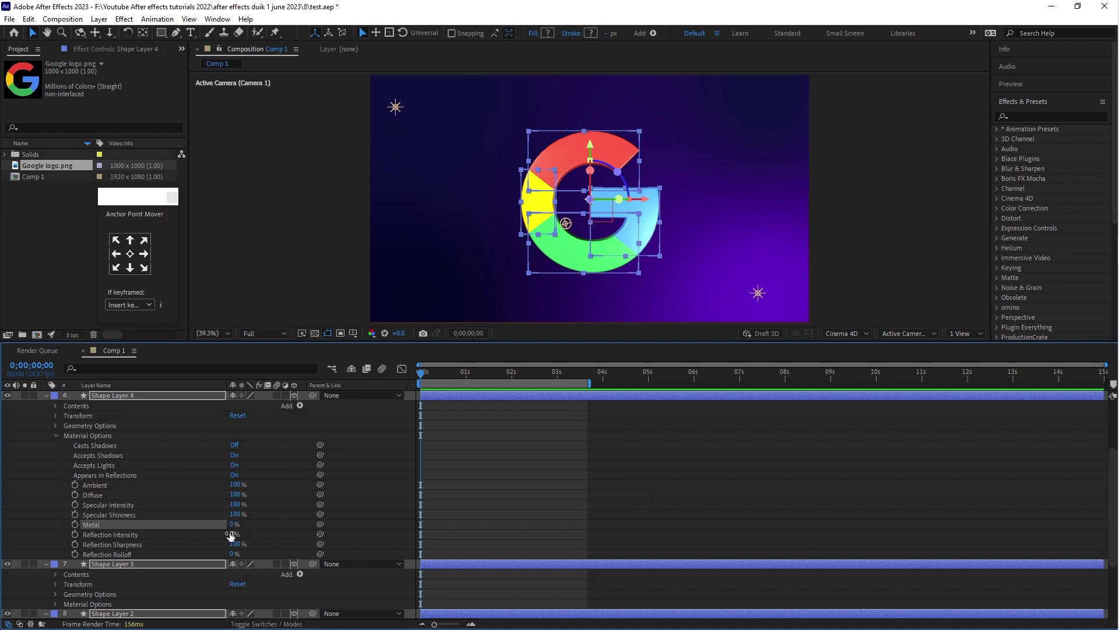
left_click(233, 534)
type("20")
left_click(268, 534)
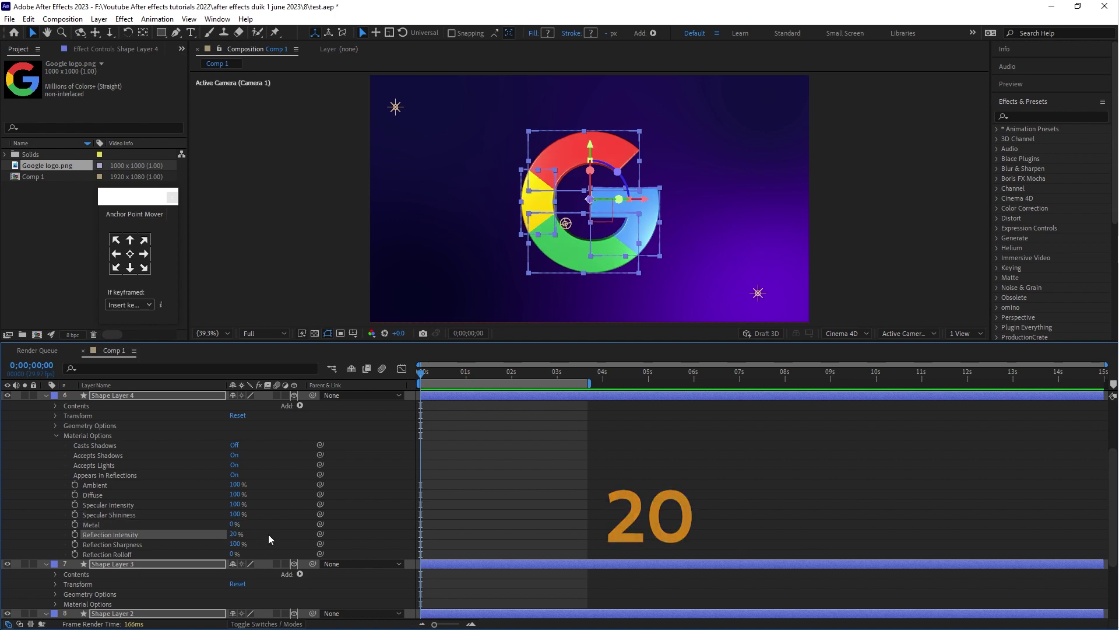
Check Shape Layer 3's material settings, collapse the shape layers and select Null 2.
scroll(268, 534, "down", 1)
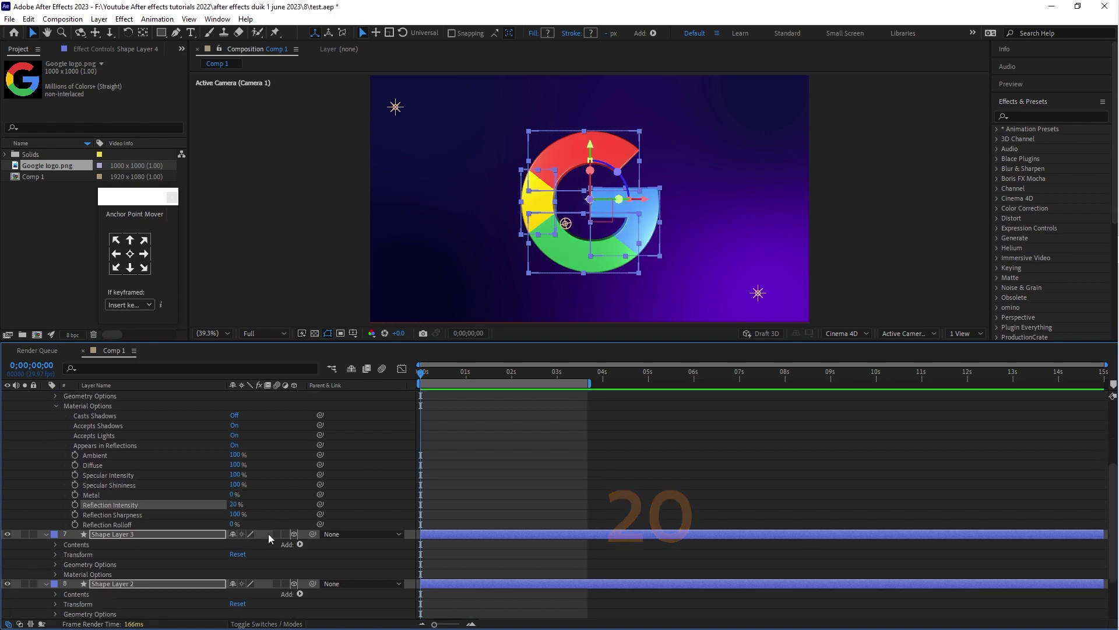
left_click(56, 575)
scroll(206, 542, "down", 4)
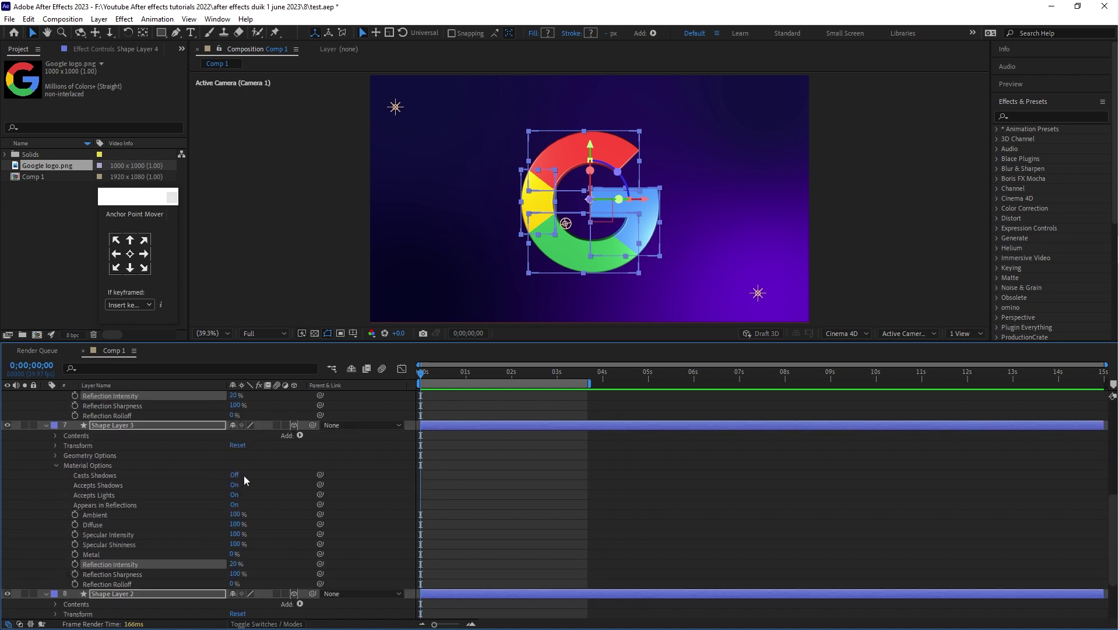
scroll(259, 543, "down", 3)
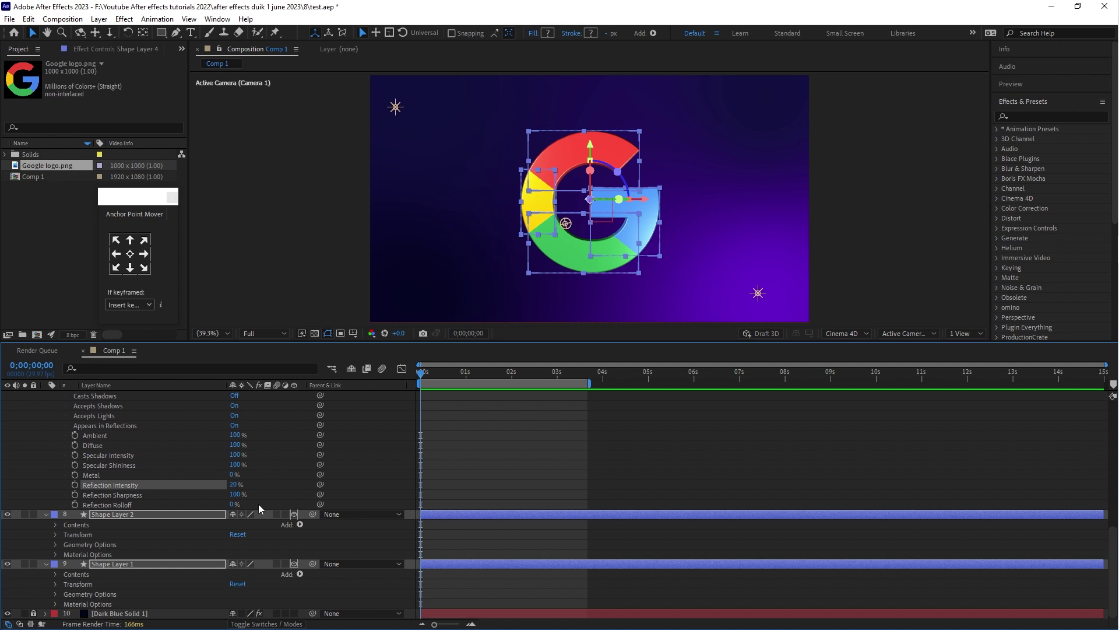
scroll(188, 529, "up", 5)
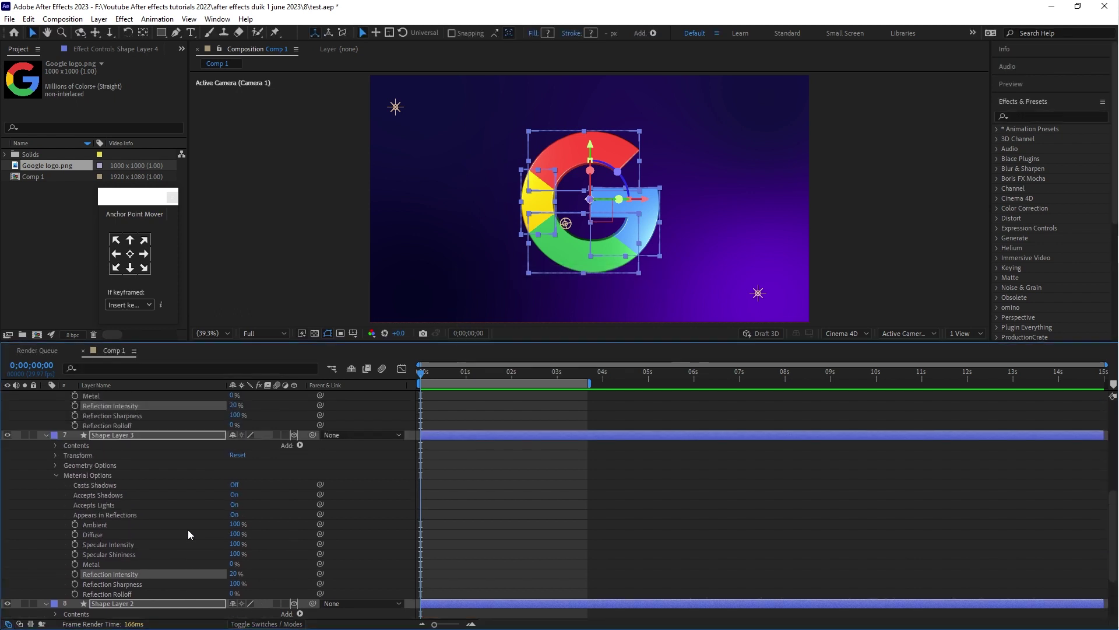
left_click(55, 505)
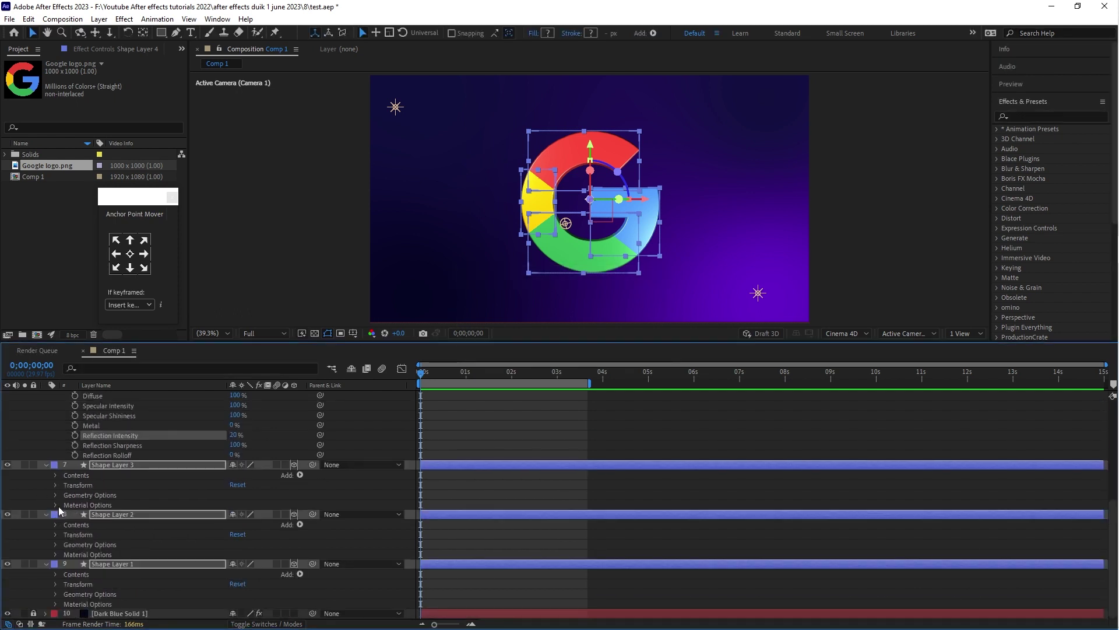
scroll(68, 485, "up", 5)
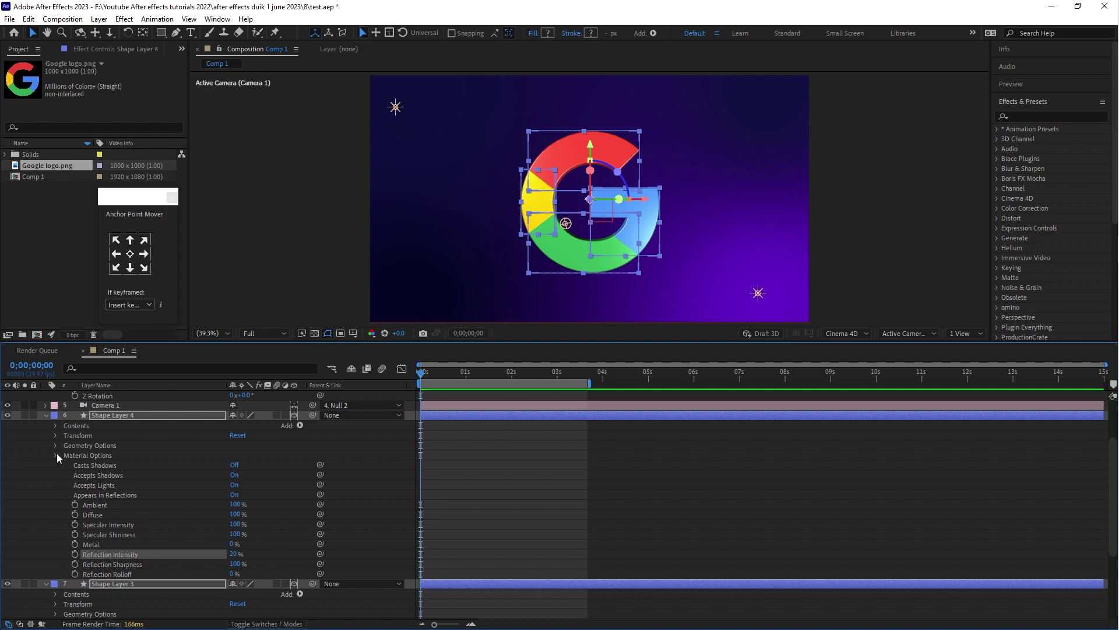
left_click(57, 456)
left_click(46, 415)
left_click(107, 426)
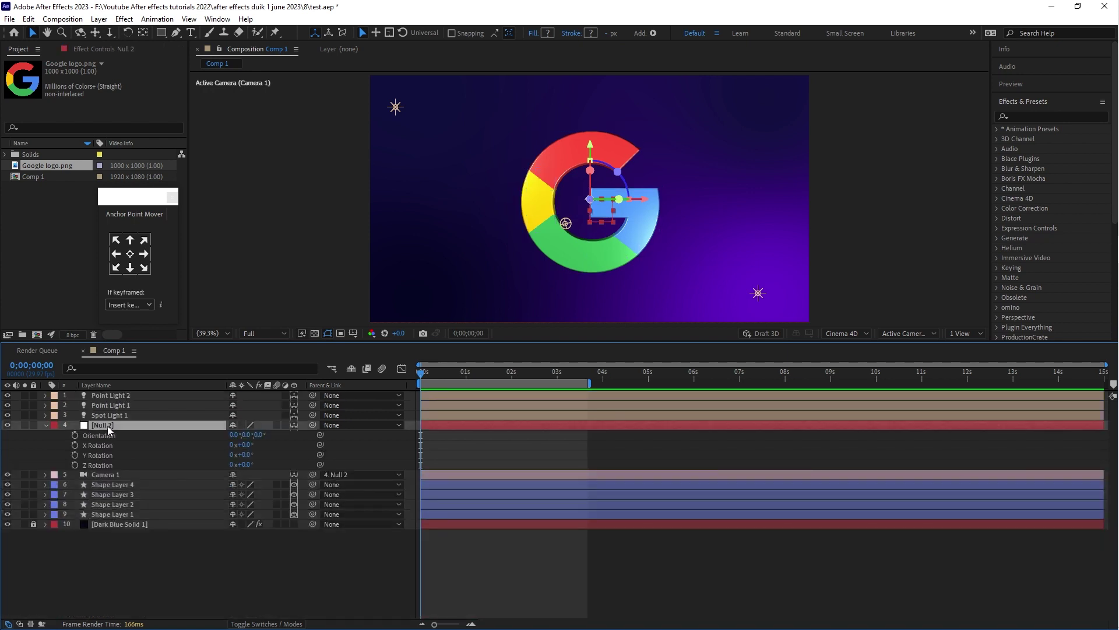
Keyframe Null 2's Y Rotation from 0x+0.0° at frame zero to -1x+0.0° at 0;00;03;13.
left_click(93, 454)
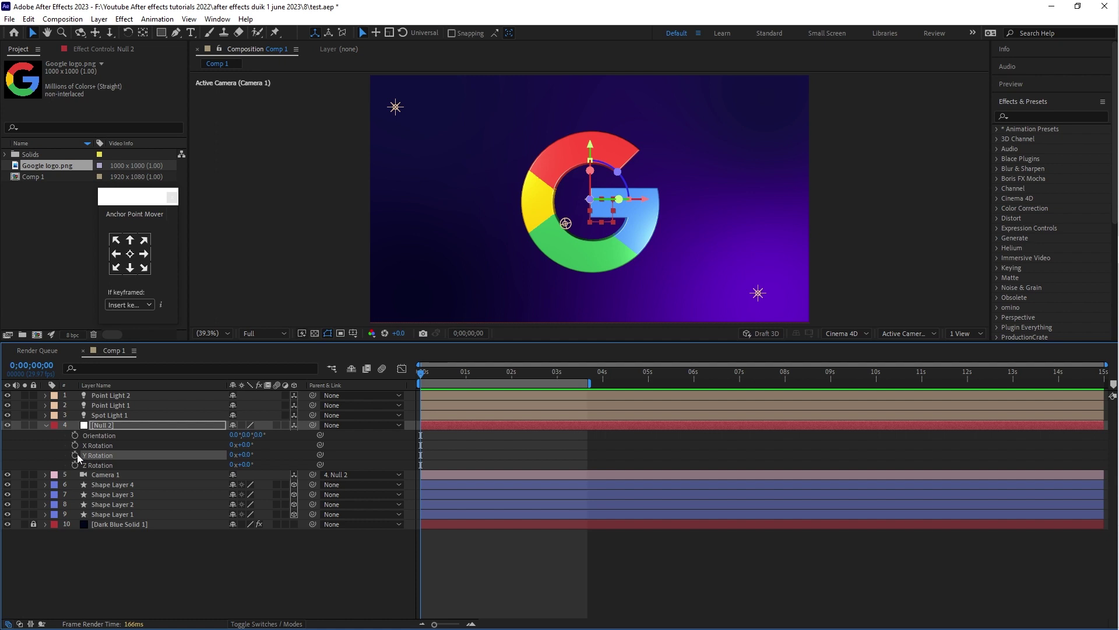
left_click(75, 454)
left_click_drag(423, 380, 577, 405)
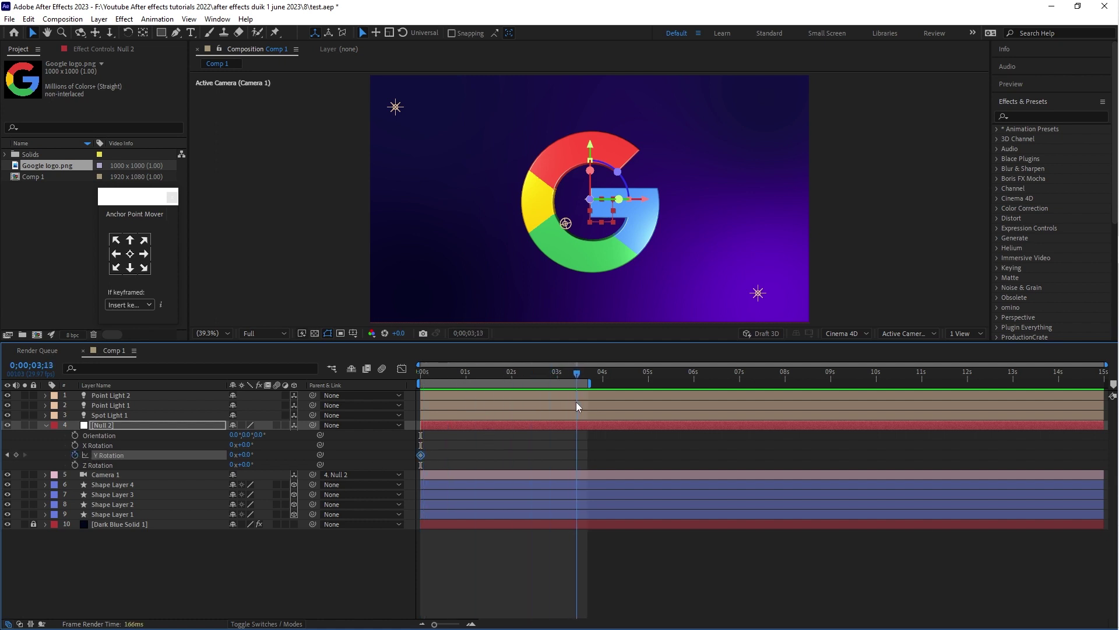
left_click(232, 454)
type("-1")
key("Return")
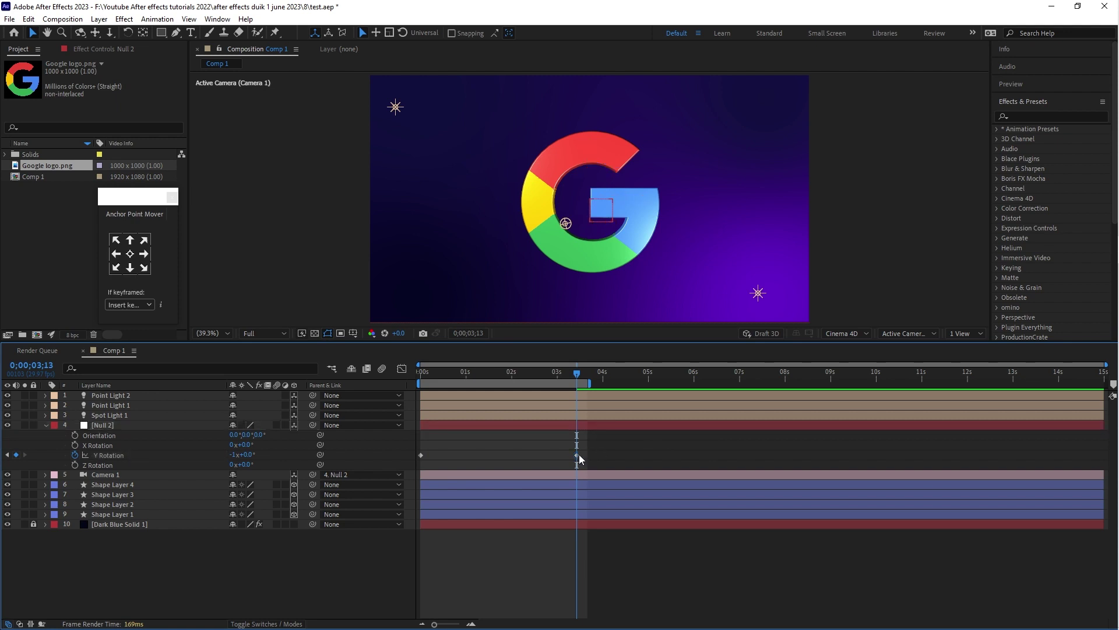
left_click_drag(588, 447, 412, 467)
Apply Easy Ease to both Y Rotation keyframes and increase the end keyframe's influence in the Graph Editor.
right_click(420, 455)
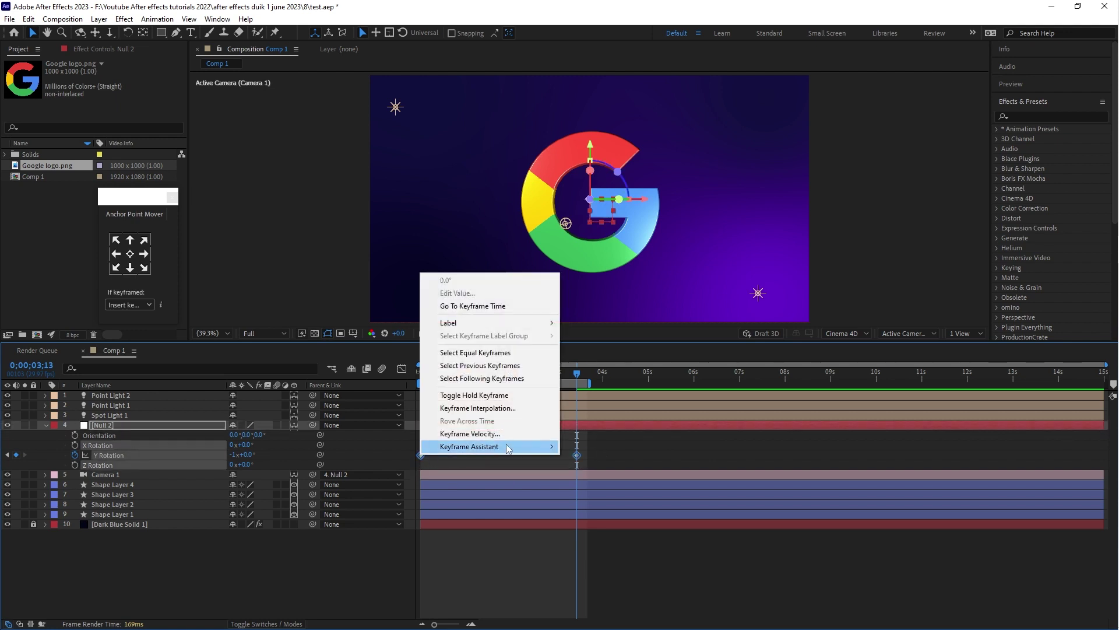
mouse_move(516, 446)
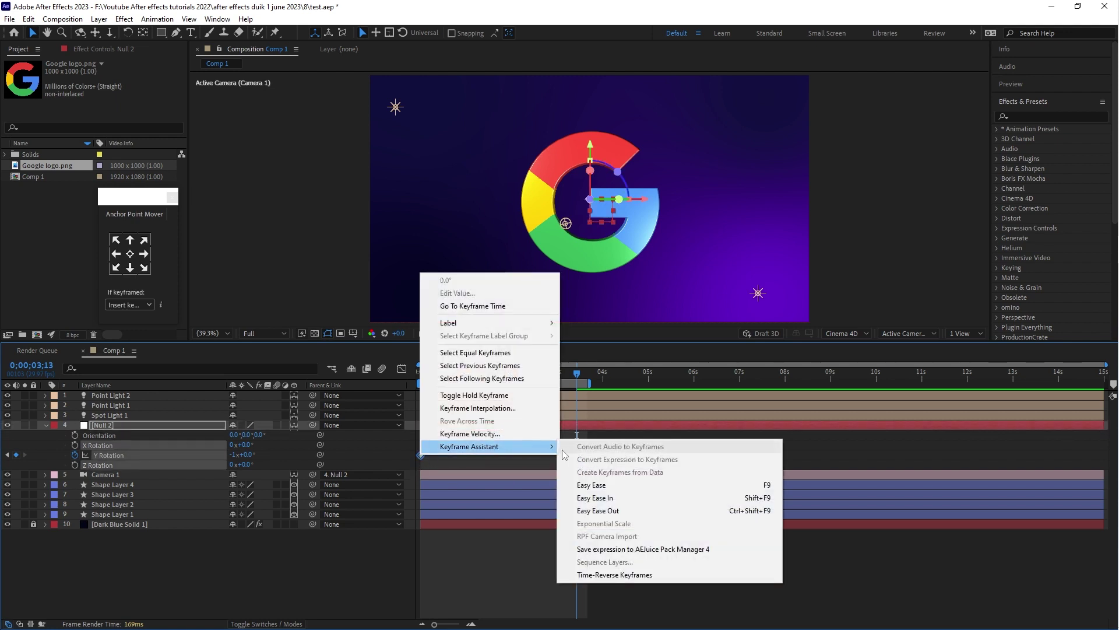
left_click(599, 486)
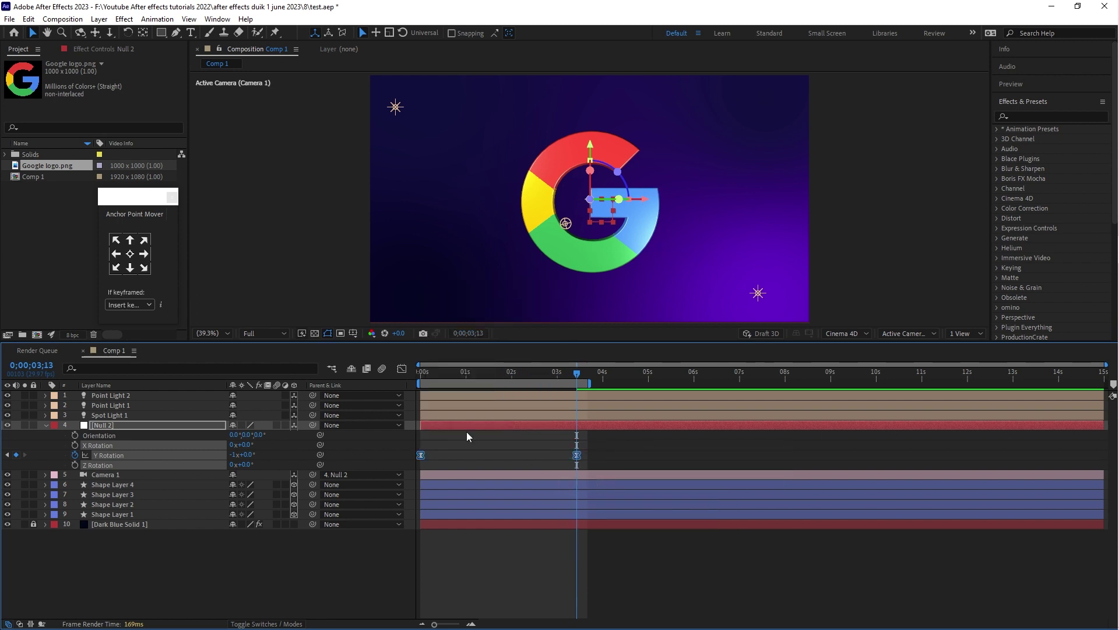
left_click(401, 369)
left_click_drag(603, 441, 471, 409)
left_click_drag(552, 409, 527, 411)
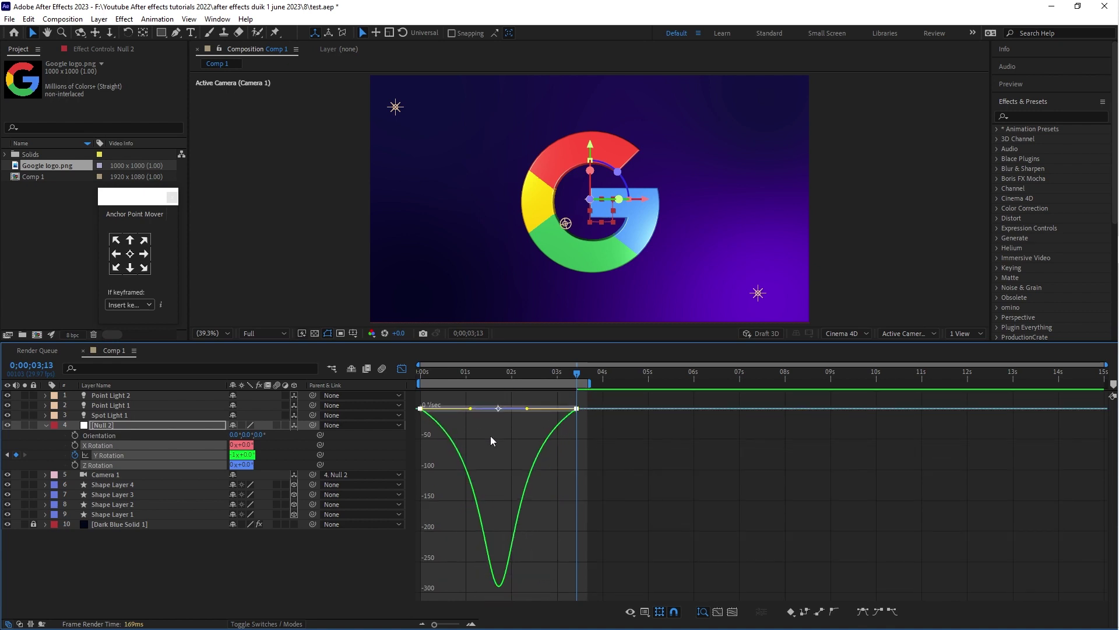
left_click(402, 368)
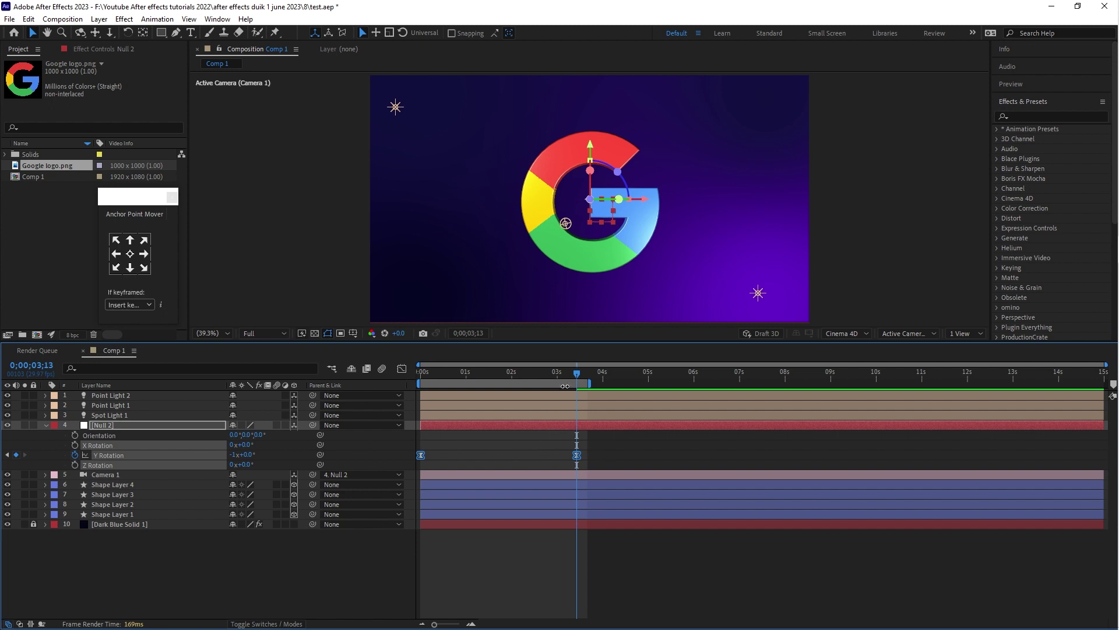
Return to the start, enlarge the composition viewer, and play back the spinning G.
left_click_drag(576, 373, 421, 373)
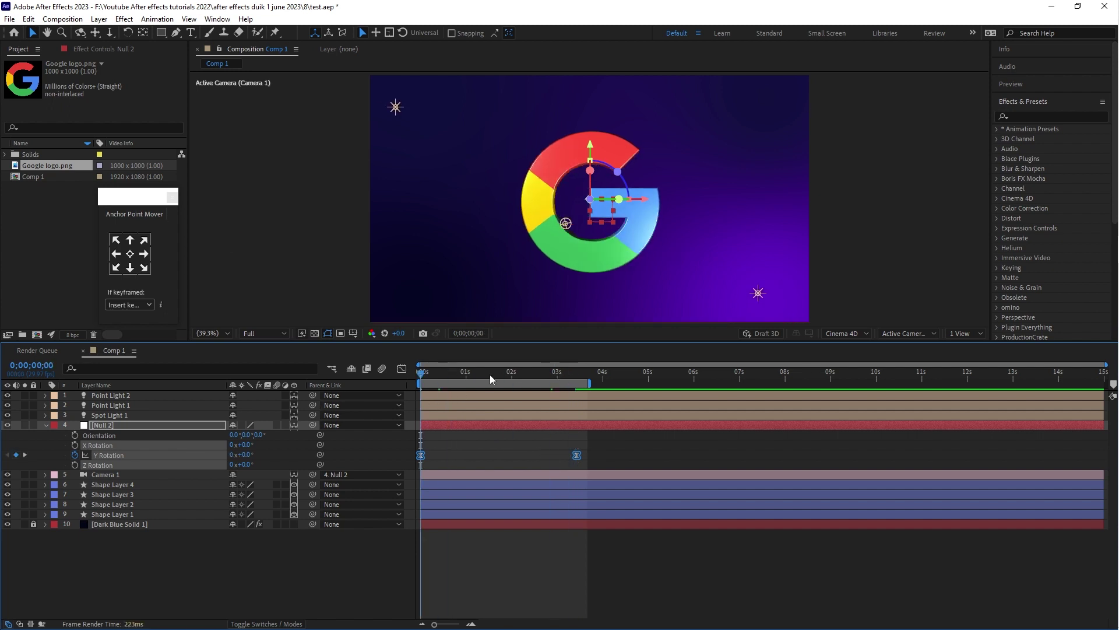
left_click_drag(495, 348, 495, 416)
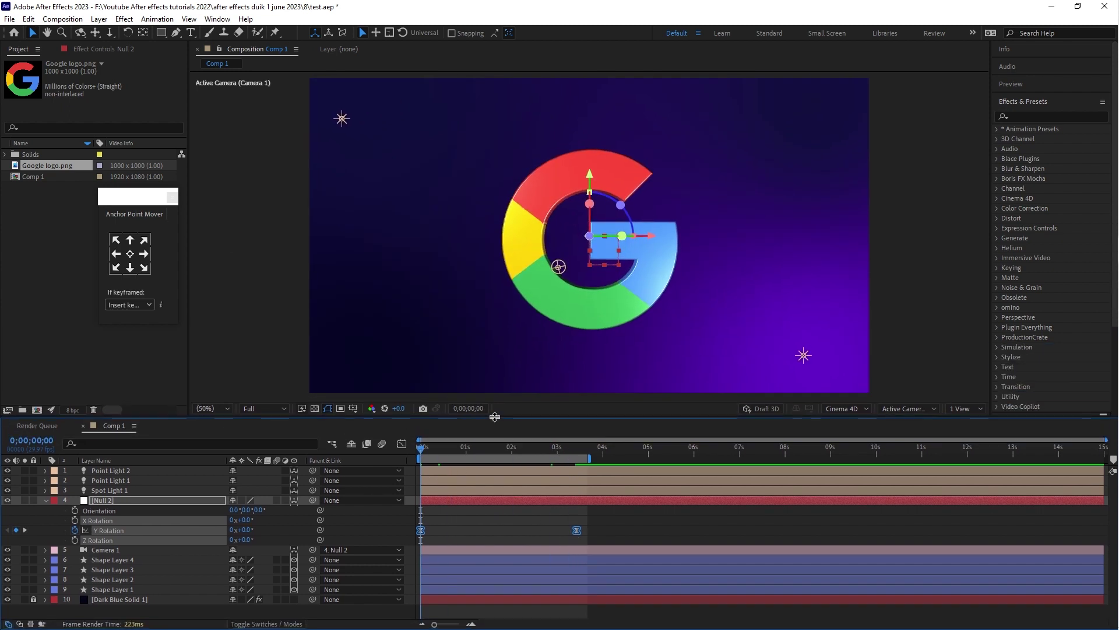
key("space")
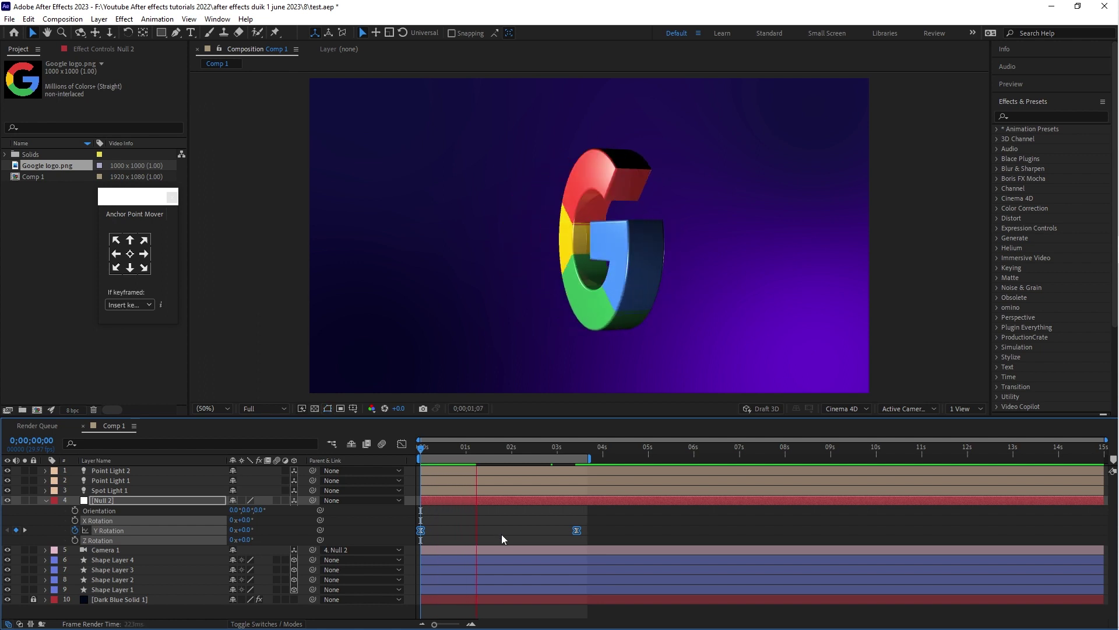